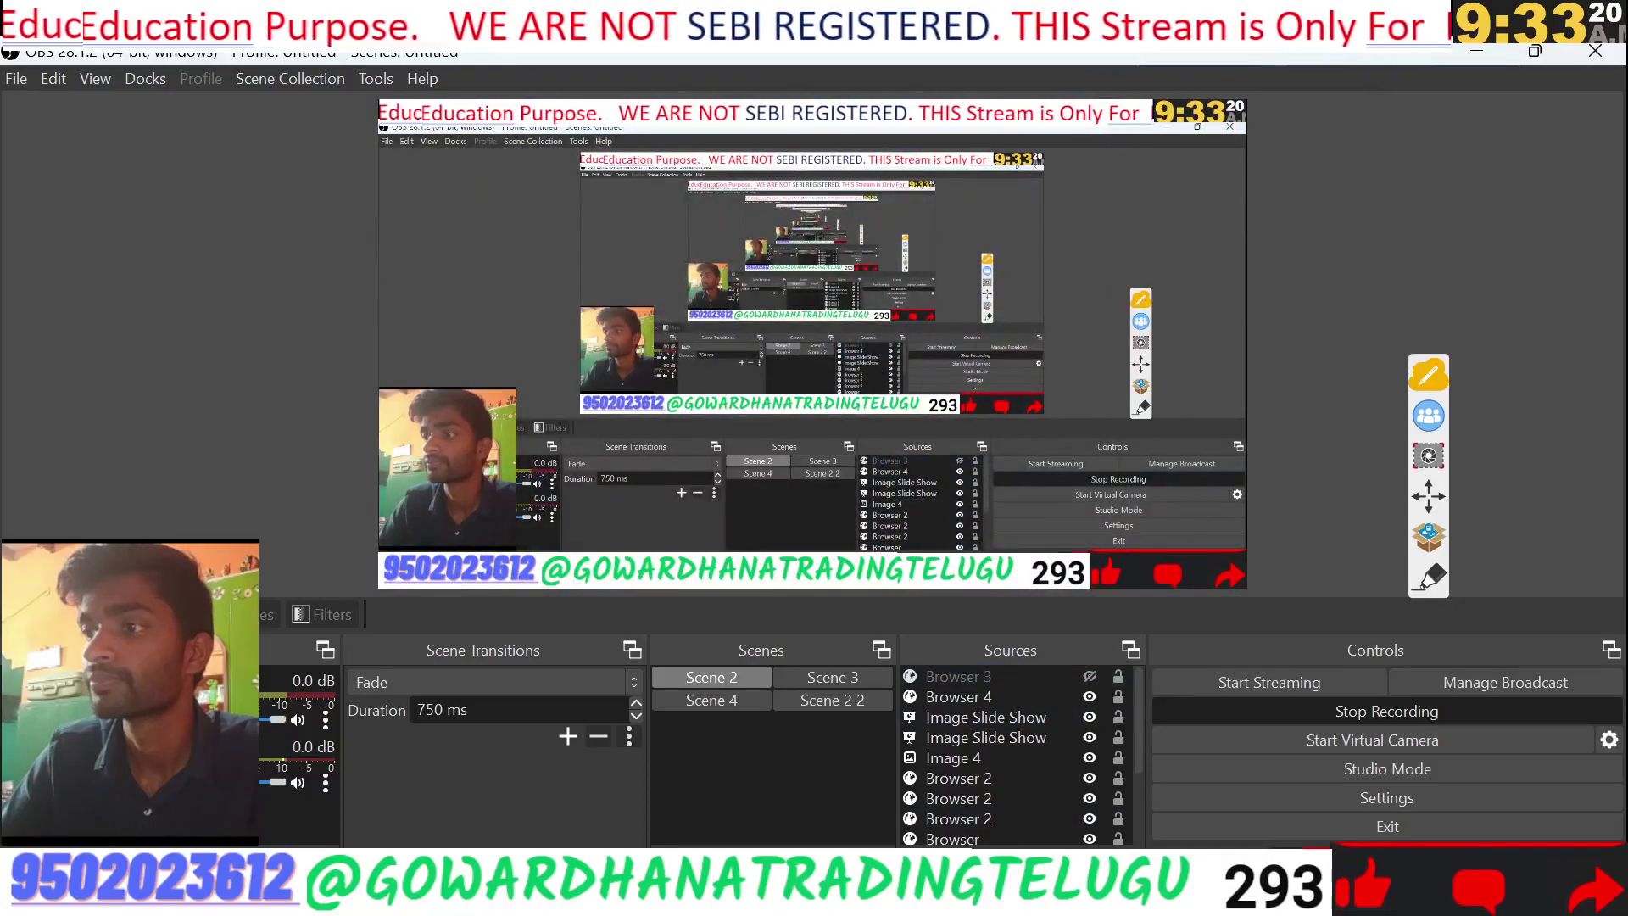
Switch to the TradingView Bank Nifty chart in the browser and set its interval to 15 minutes
left_click(806, 884)
left_click_drag(386, 452, 613, 377)
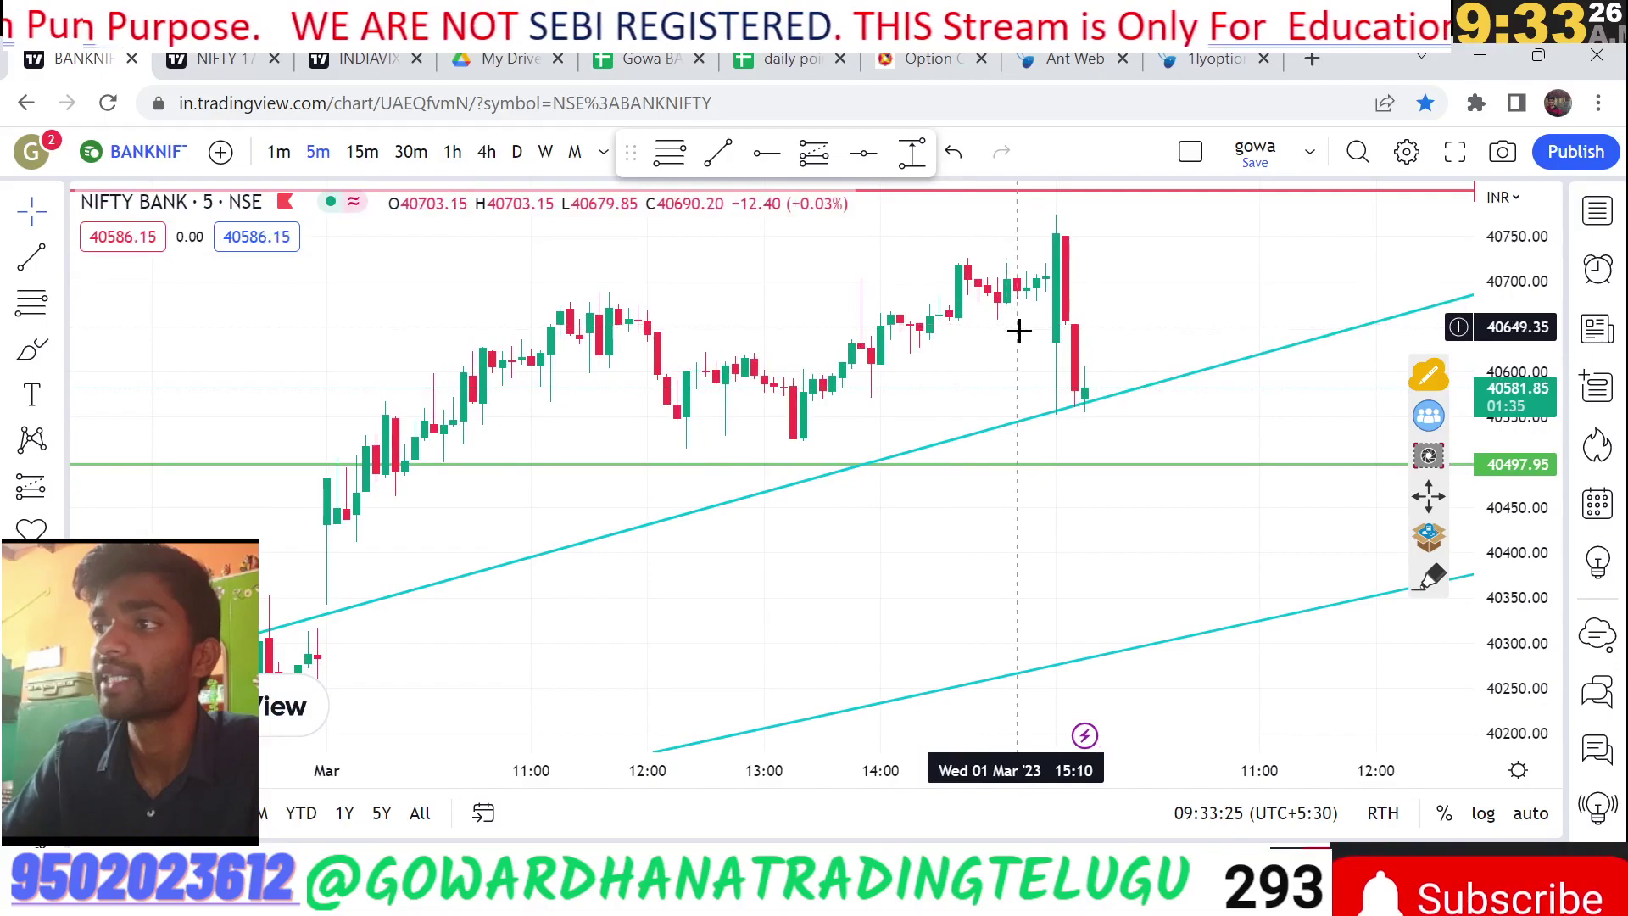
left_click_drag(1009, 328, 828, 378)
left_click(362, 151)
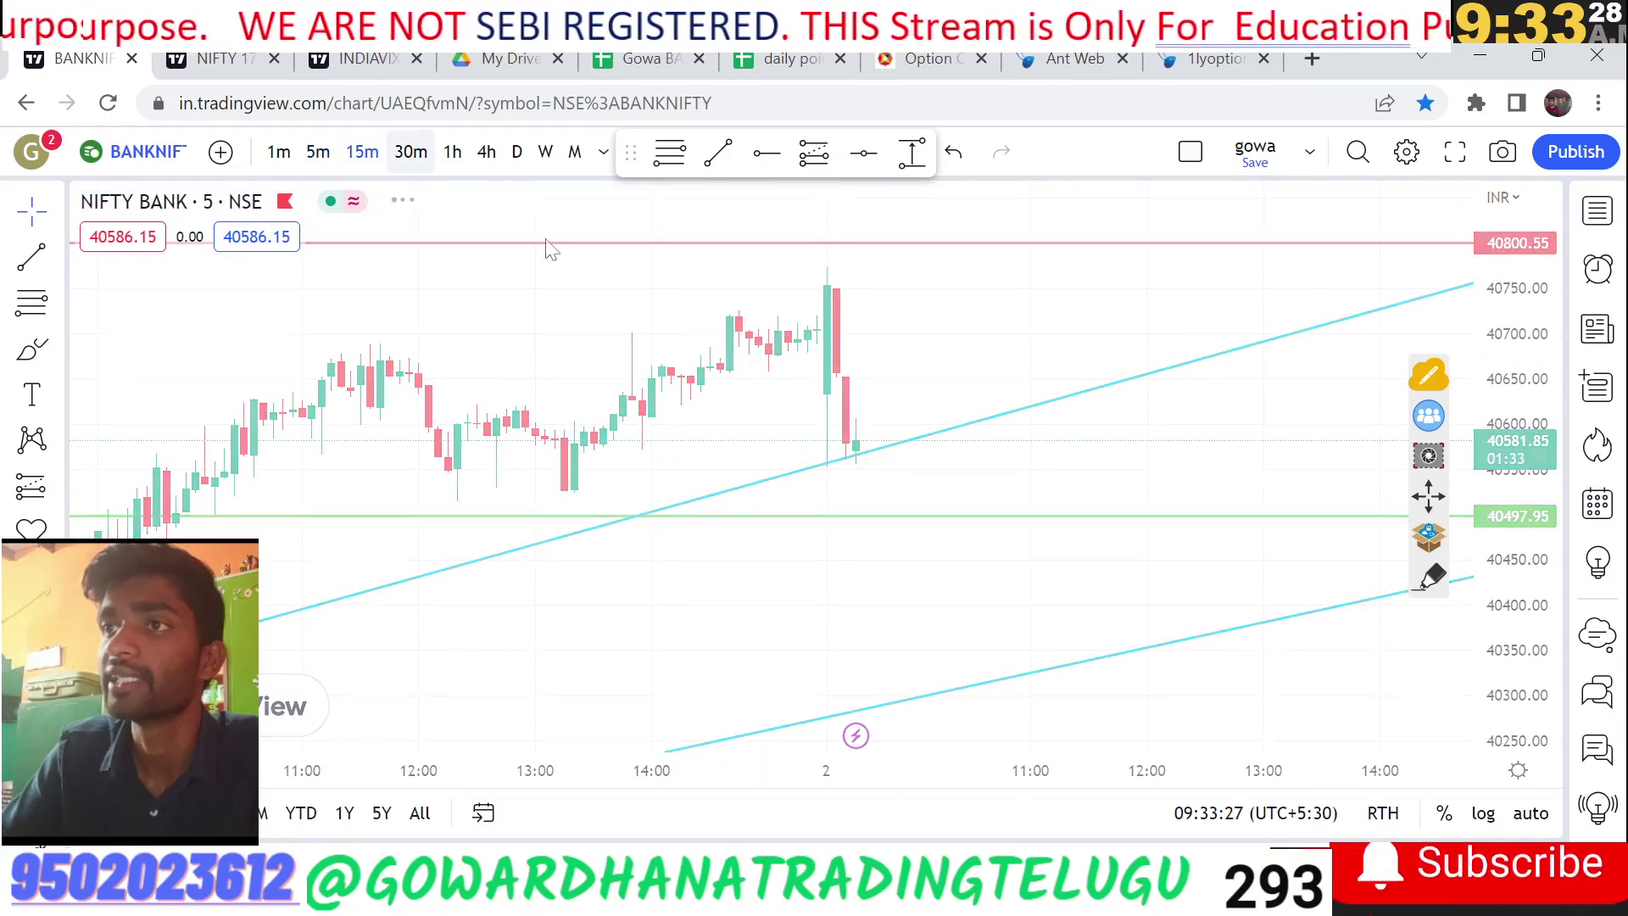
Annotate the Bank Nifty chart freehand with a V-shaped curve under the 21 February candles and a horizontal stroke at about 40350
left_click_drag(1484, 369, 1483, 534)
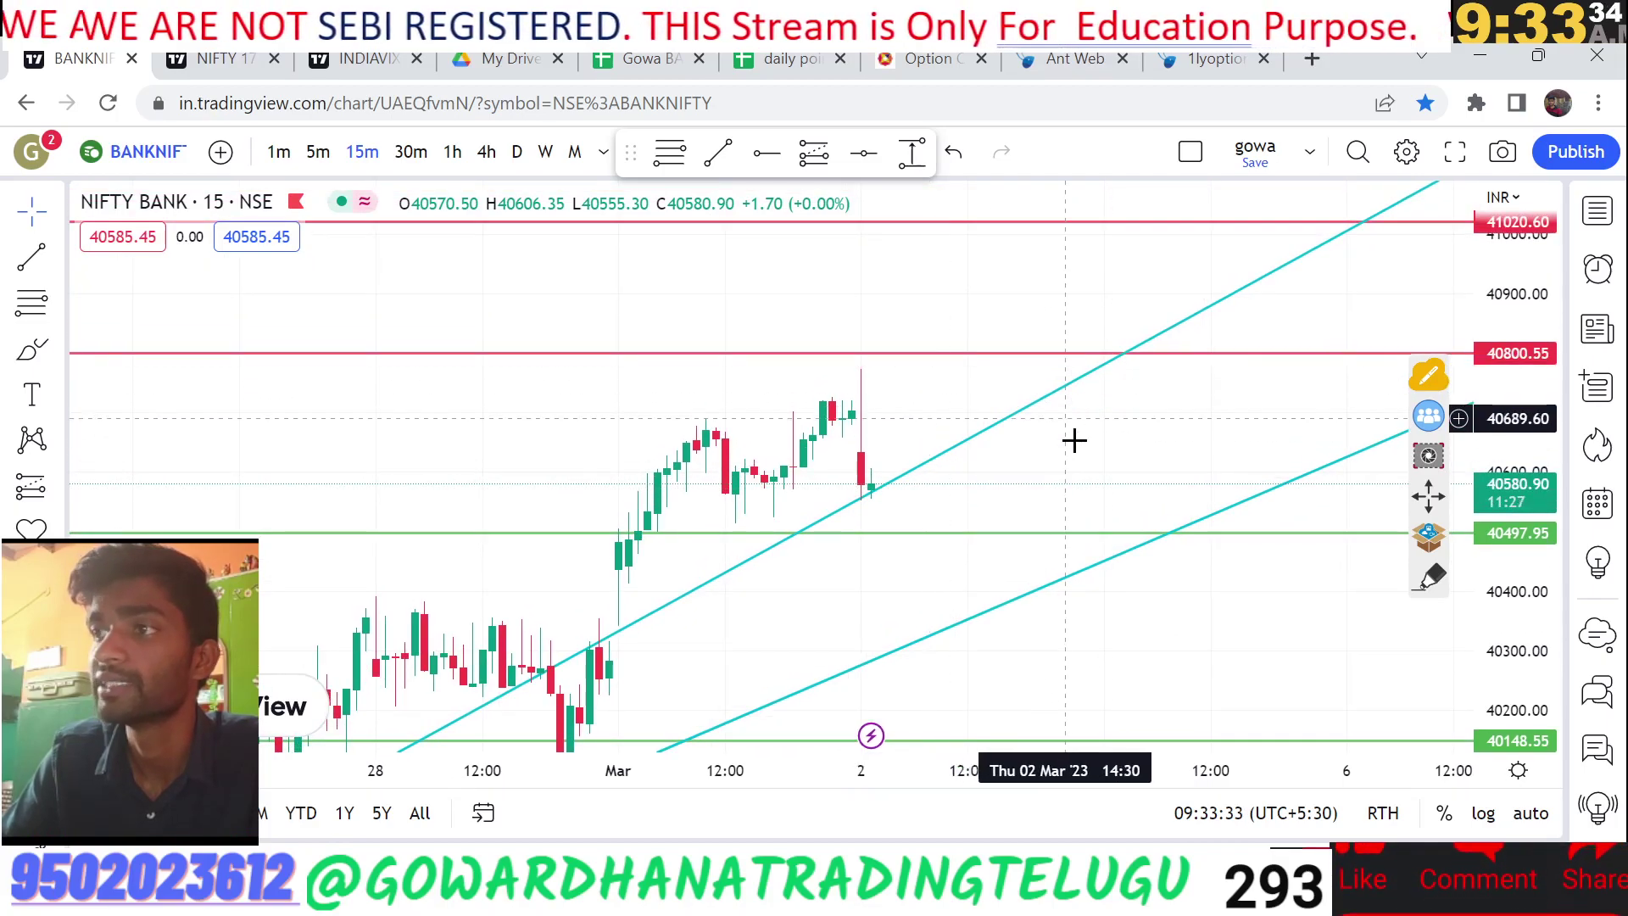
left_click_drag(1075, 385, 892, 411)
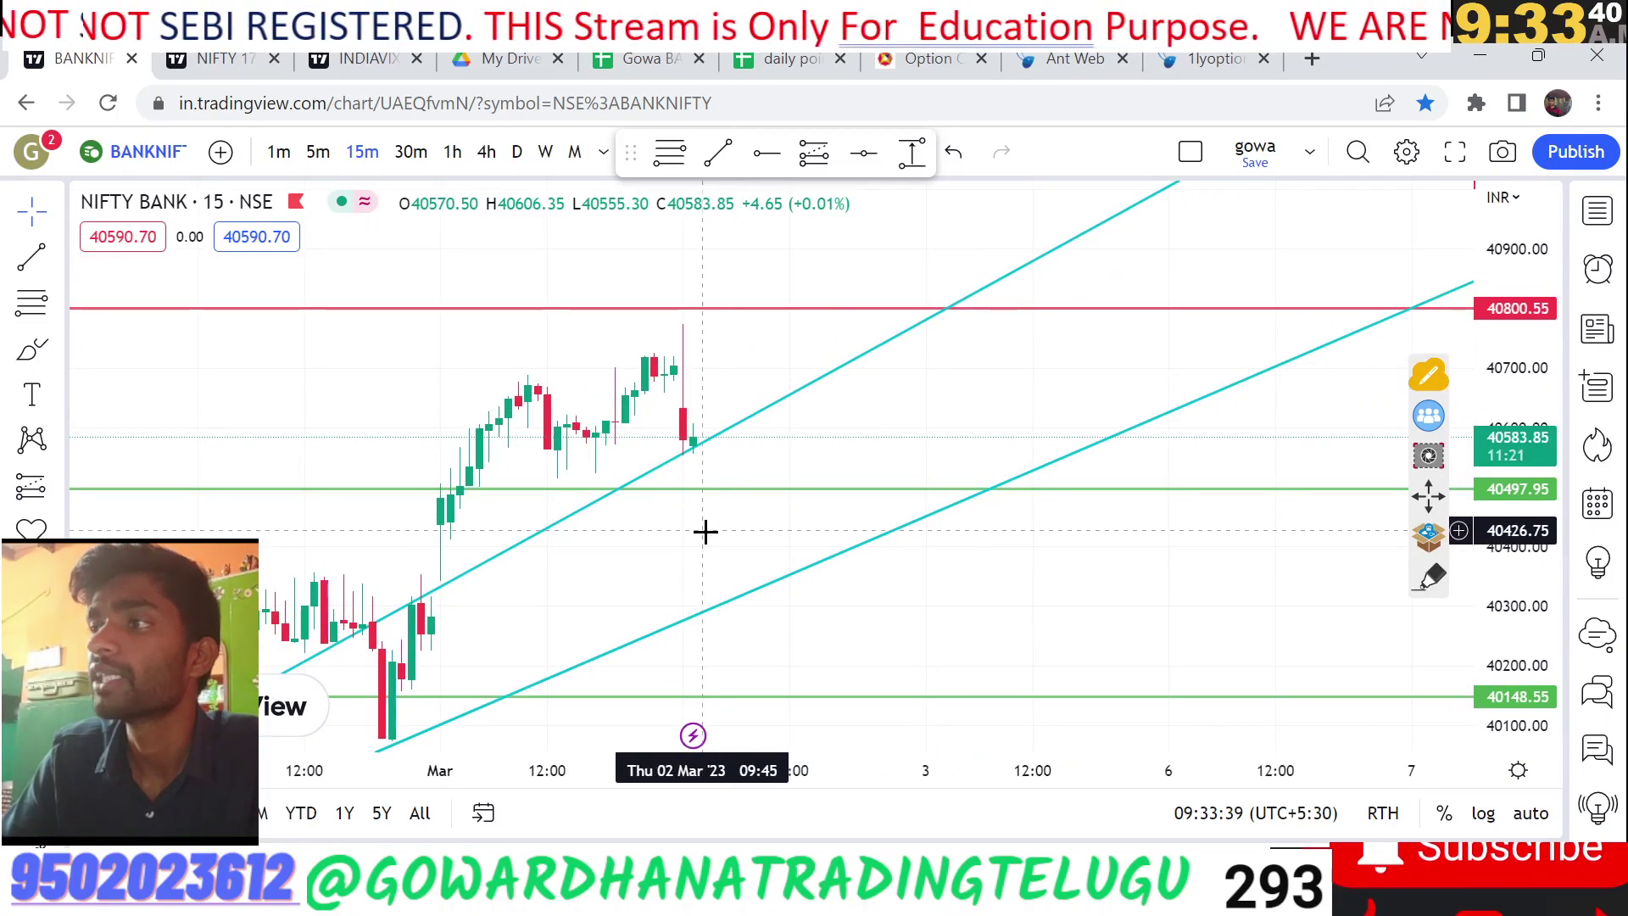
left_click_drag(723, 538, 1627, 485)
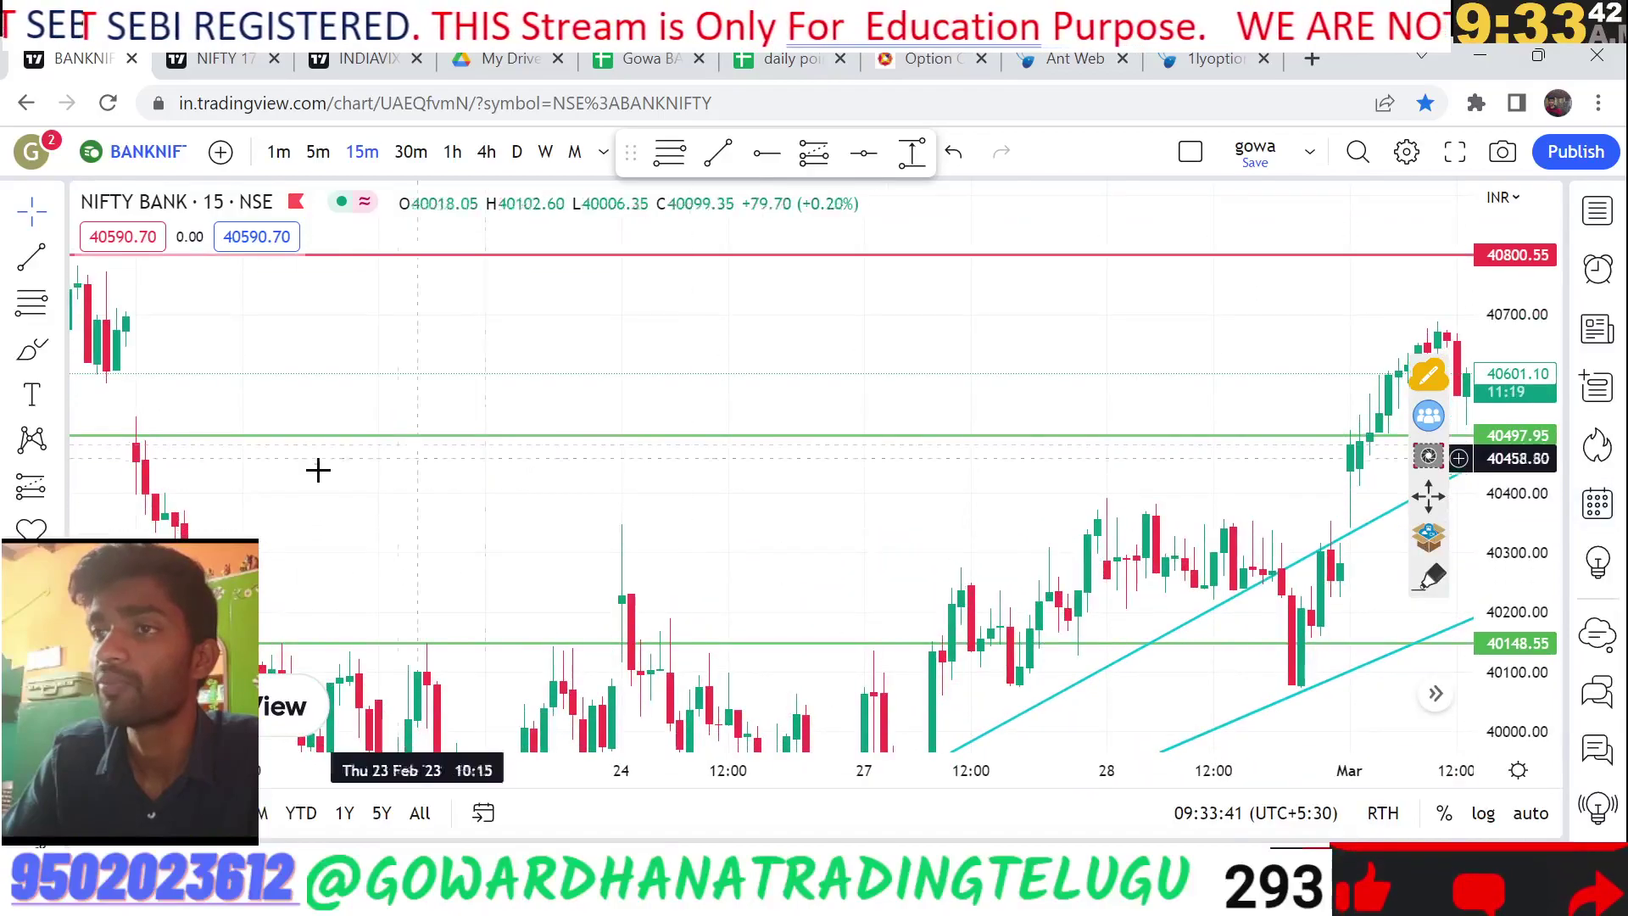
scroll(317, 469, "left", 5)
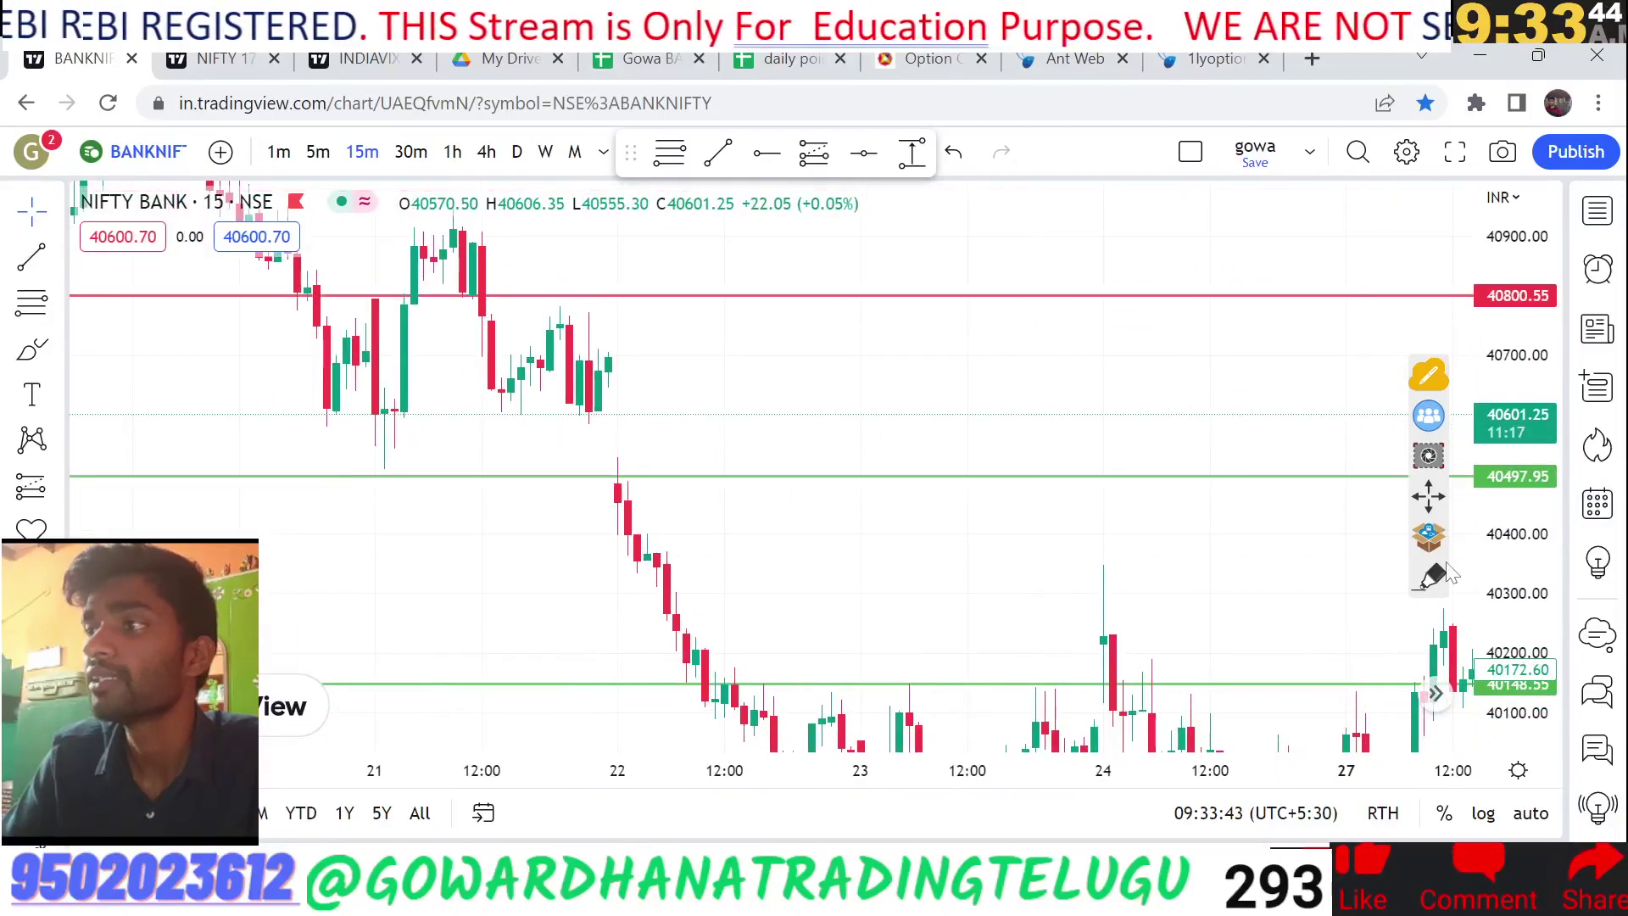
left_click(1428, 580)
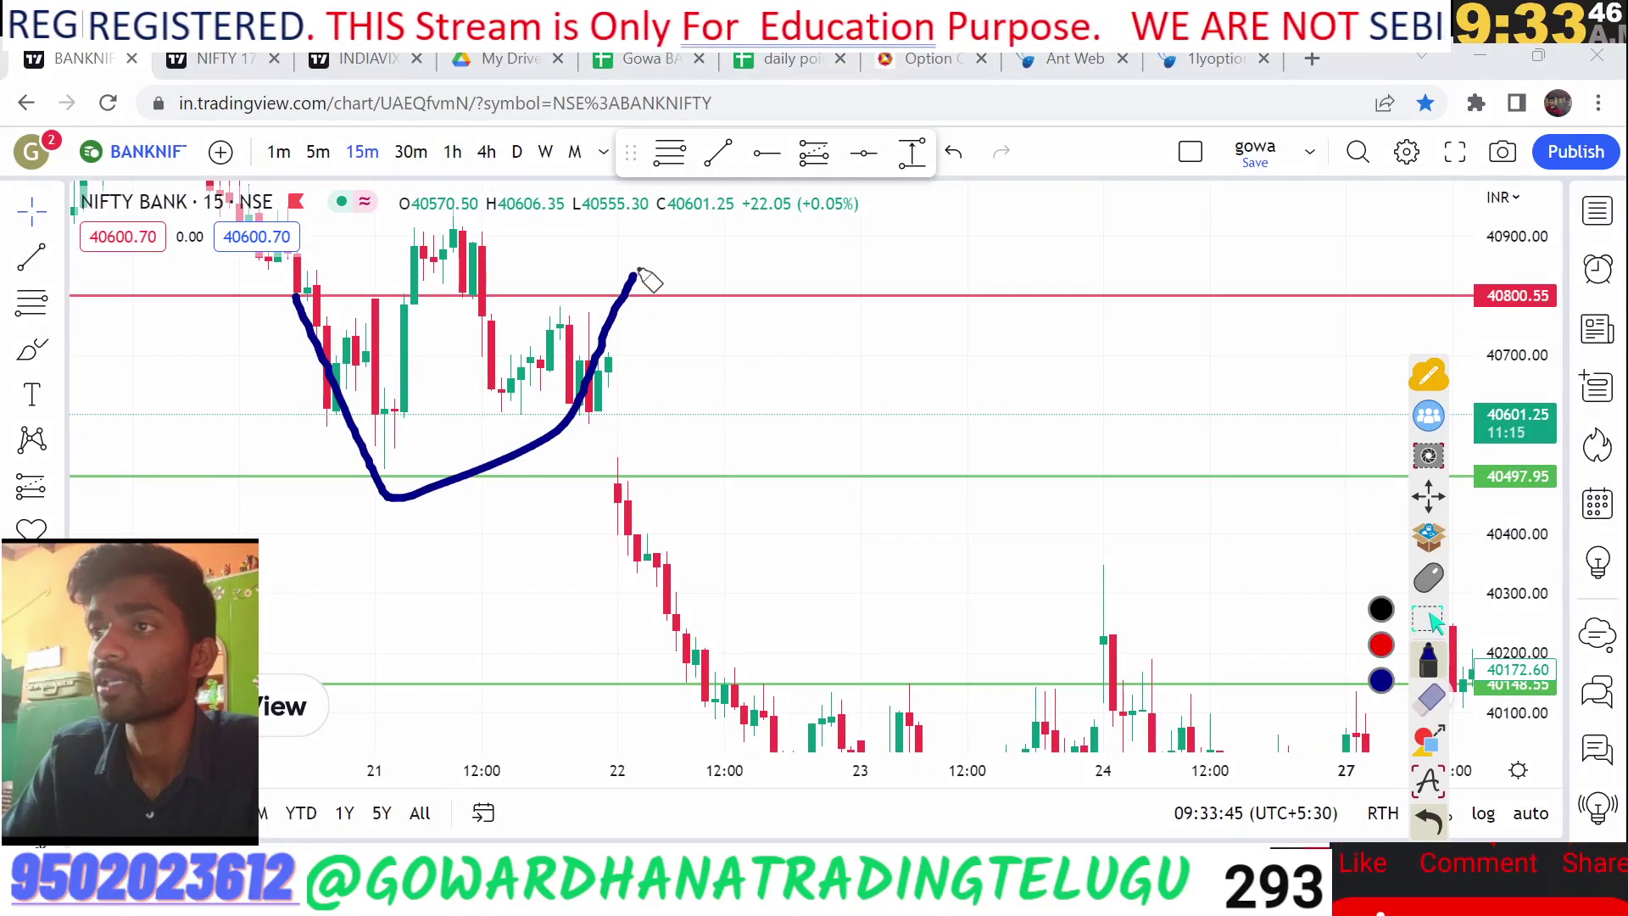
mouse_move(1203, 570)
left_mouse_down()
mouse_move(392, 570)
mouse_move(322, 544)
left_mouse_up()
left_click(1429, 580)
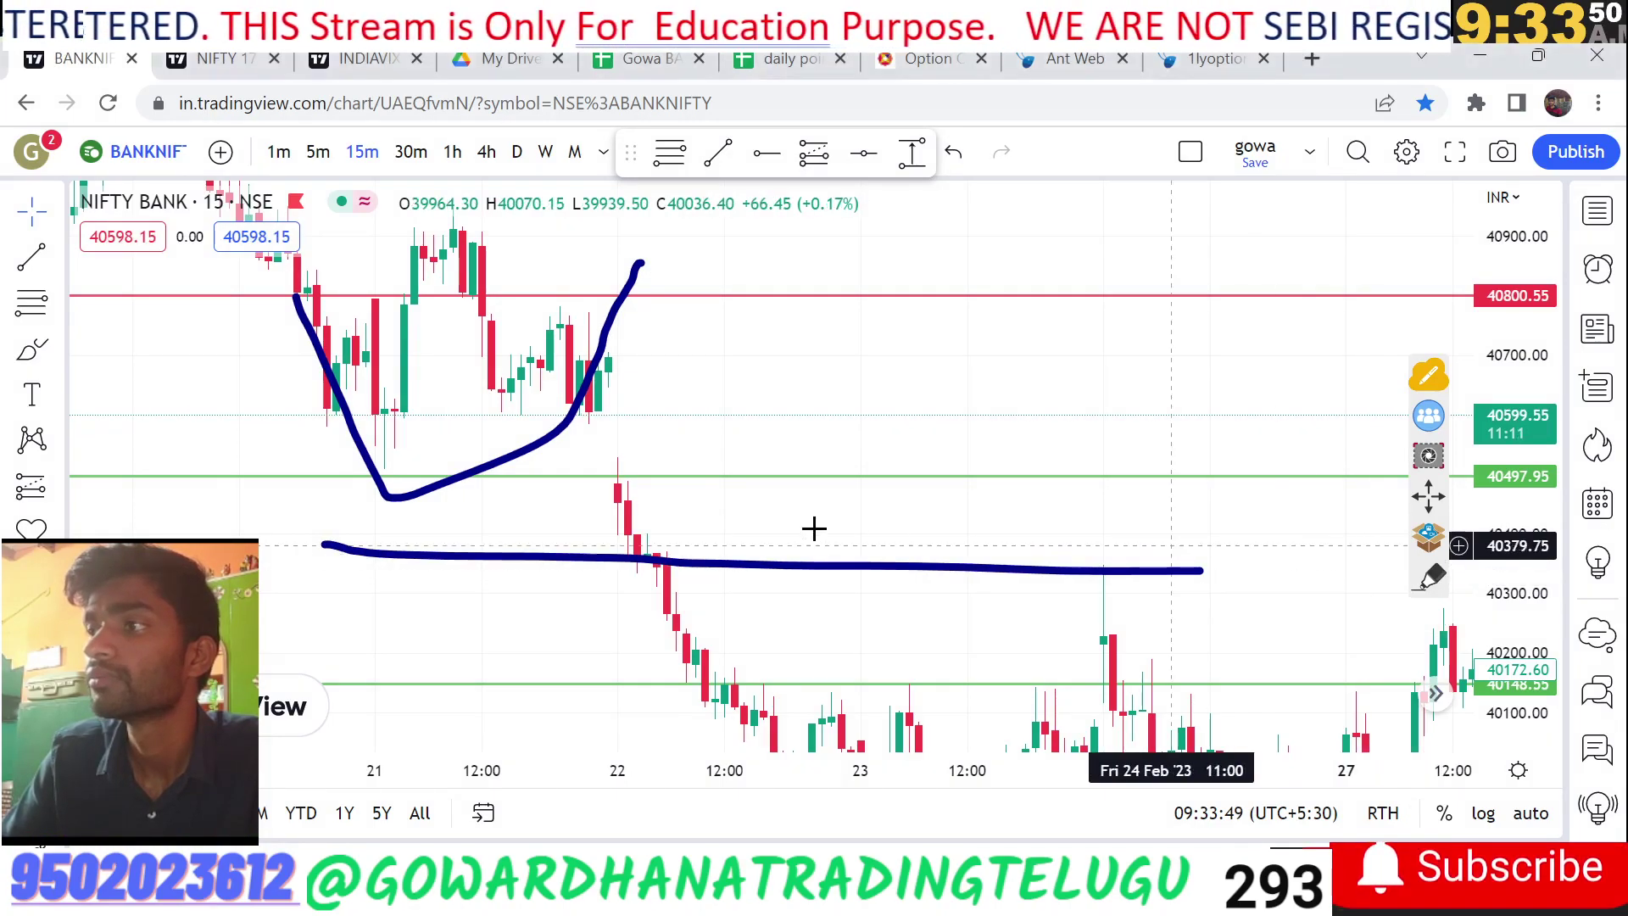
Examine the latest 15-minute Bank Nifty candles against the rising trend lines and the horizontal support and resistance levels
left_click_drag(902, 529, 534, 502)
left_click_drag(785, 505, 25, 441)
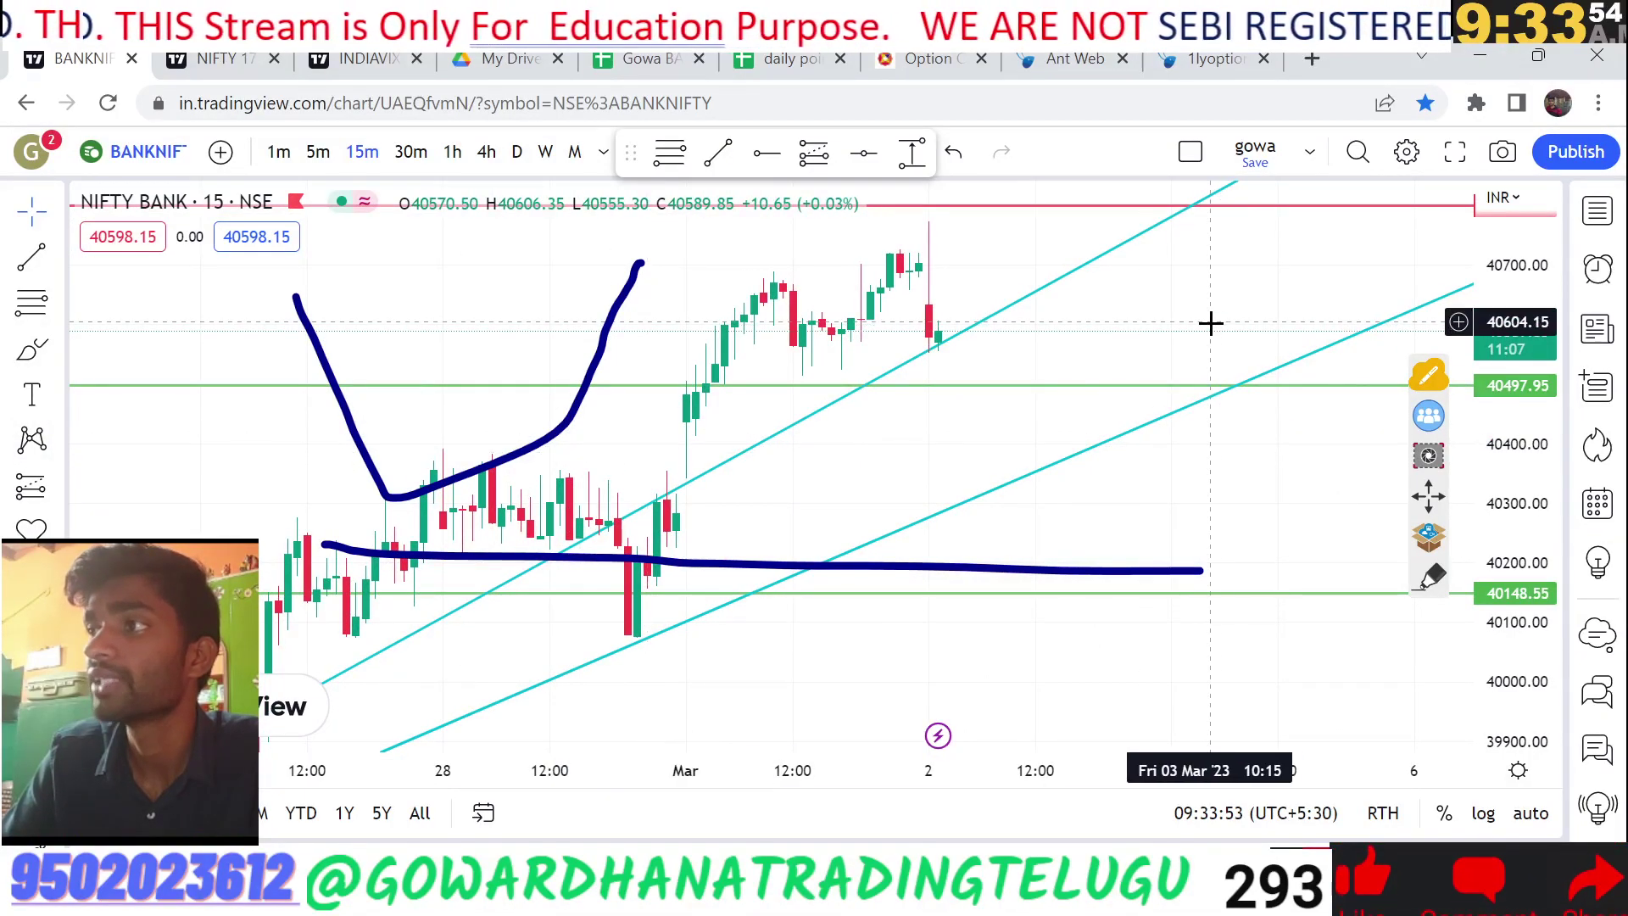
left_click_drag(918, 465, 921, 551)
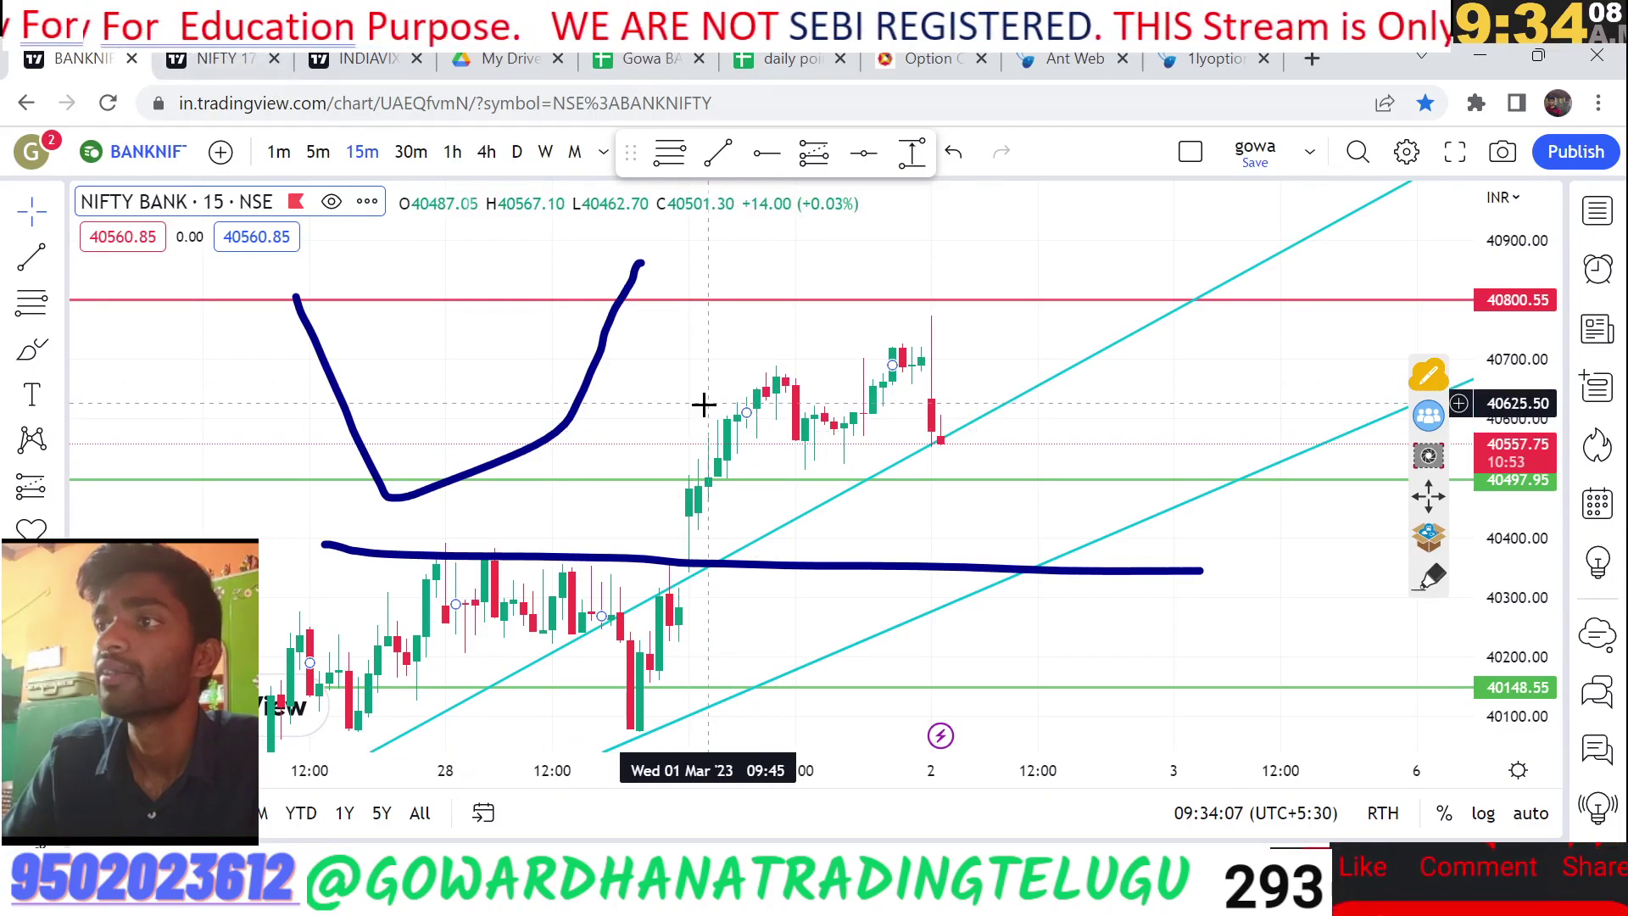
left_click_drag(703, 404, 658, 405)
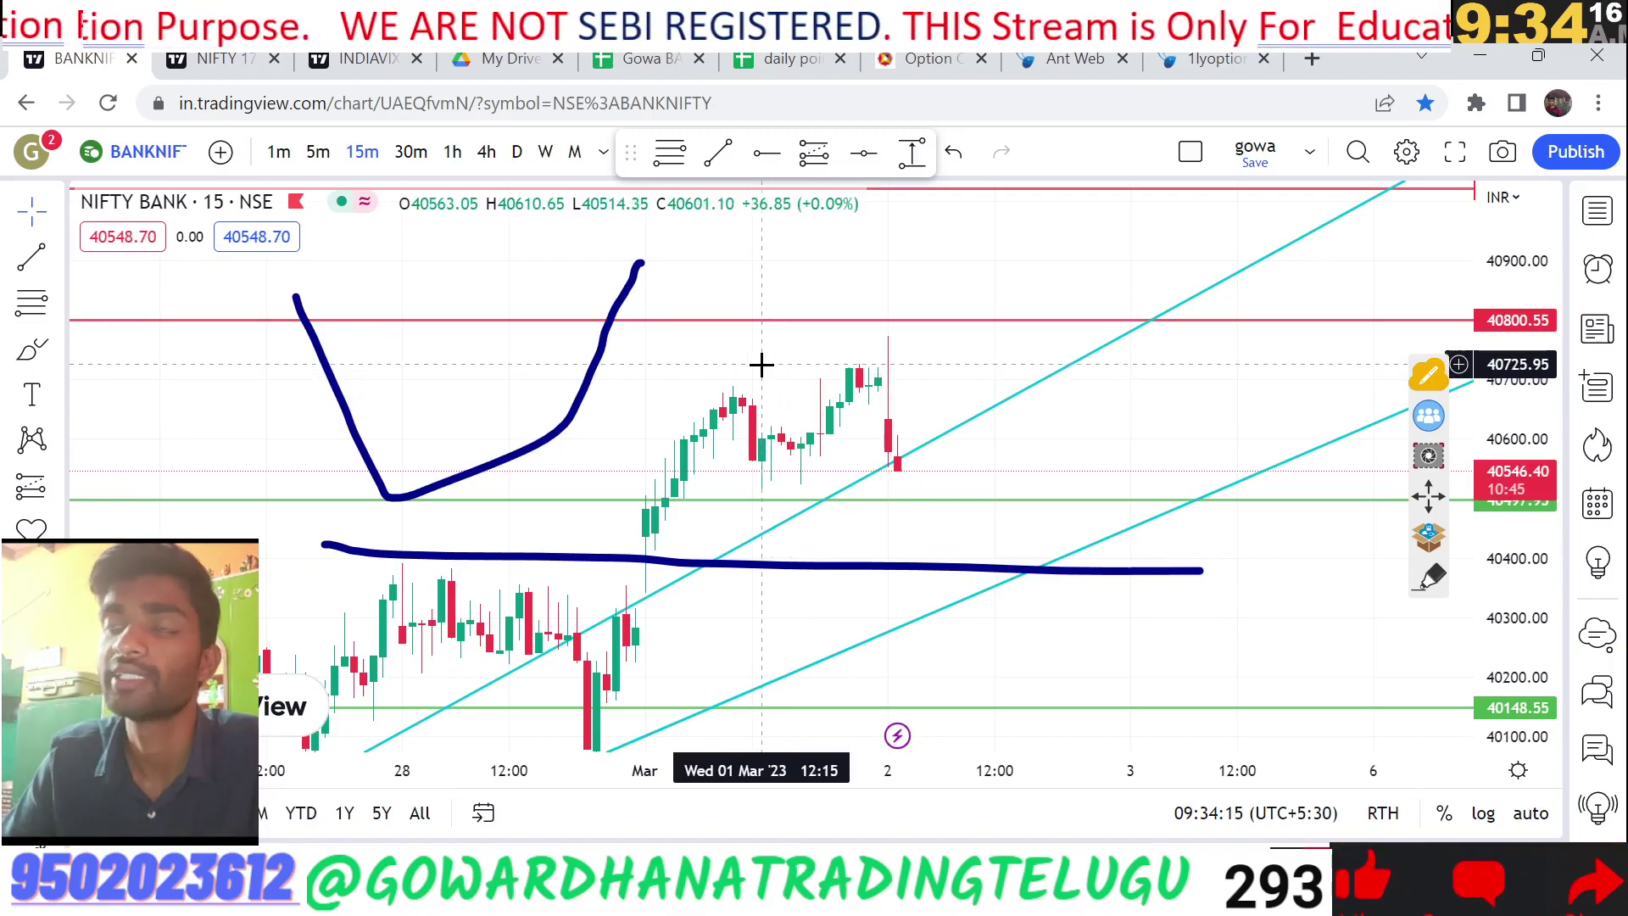
Recolour the horizontal level line at 17420.50 on the Nifty 50 chart from green to red
left_click(241, 58)
mouse_move(782, 444)
left_mouse_down()
mouse_move(953, 480)
mouse_move(975, 590)
mouse_move(943, 568)
mouse_move(1619, 634)
left_mouse_up()
left_click_drag(593, 644, 353, 592)
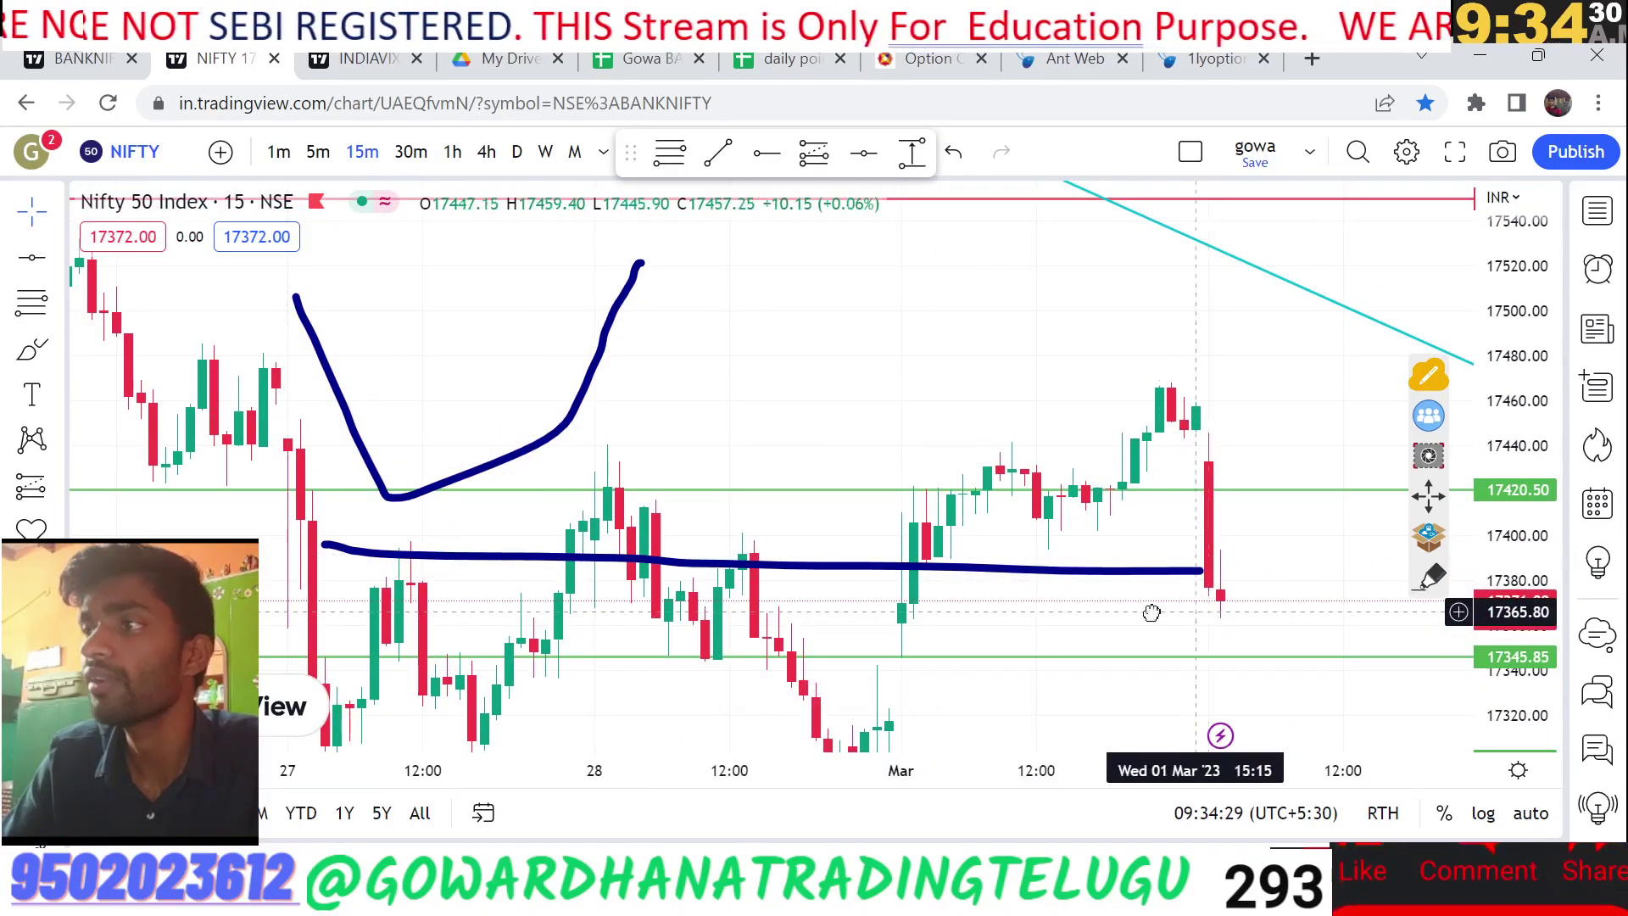
left_click_drag(1148, 611, 1040, 574)
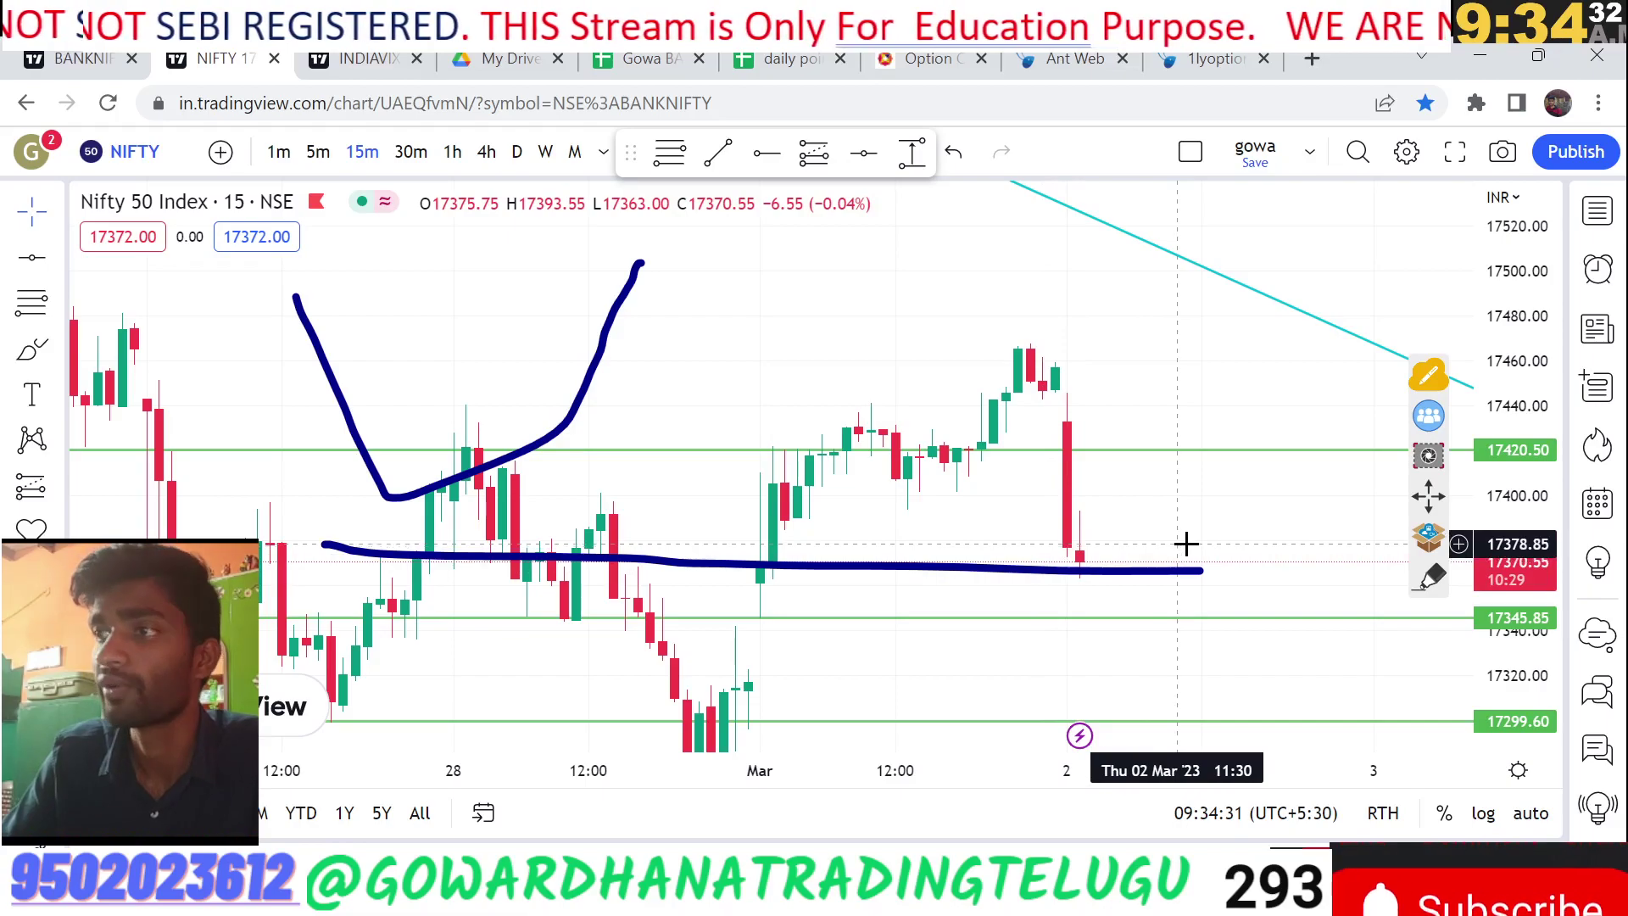
left_click(1141, 457)
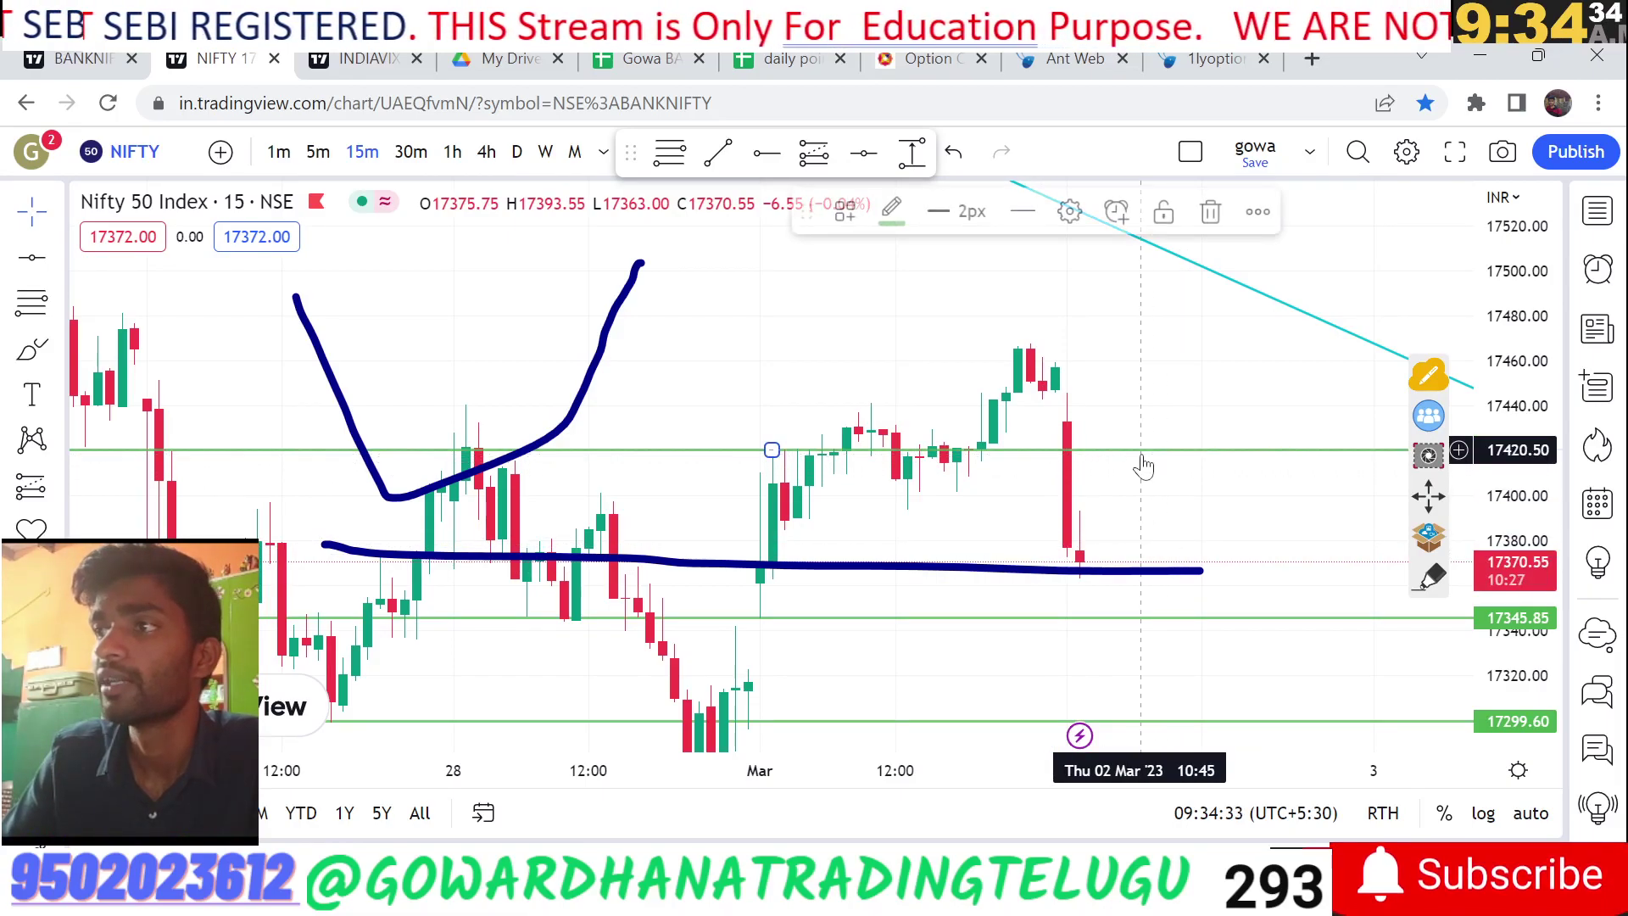
left_click(886, 212)
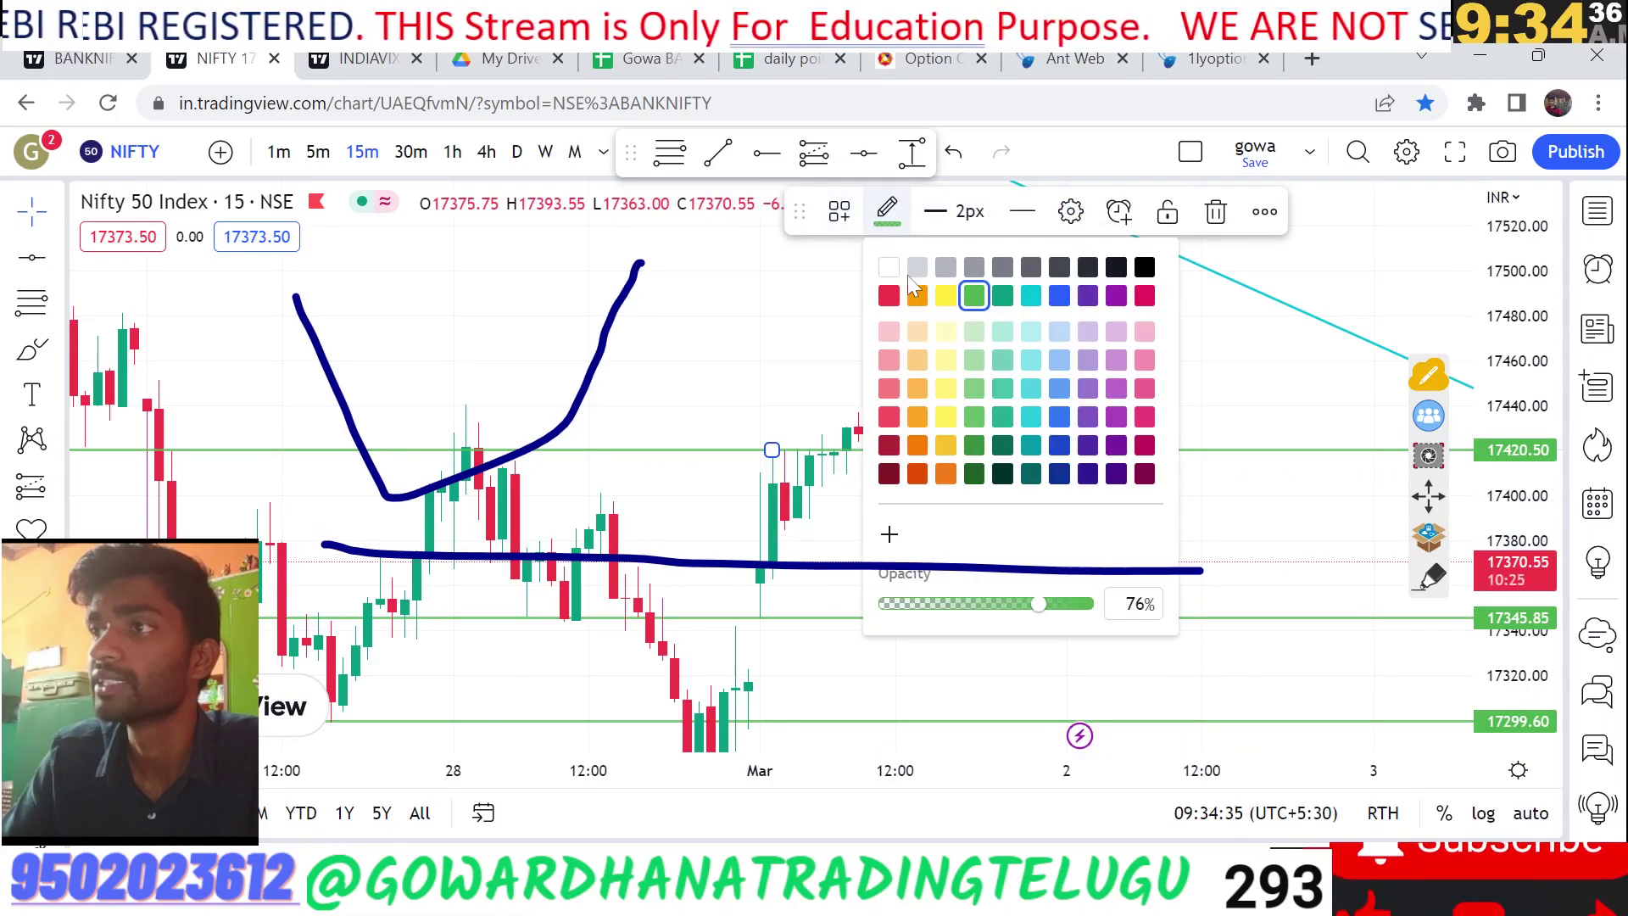
left_click(888, 295)
left_click_drag(989, 353, 963, 279)
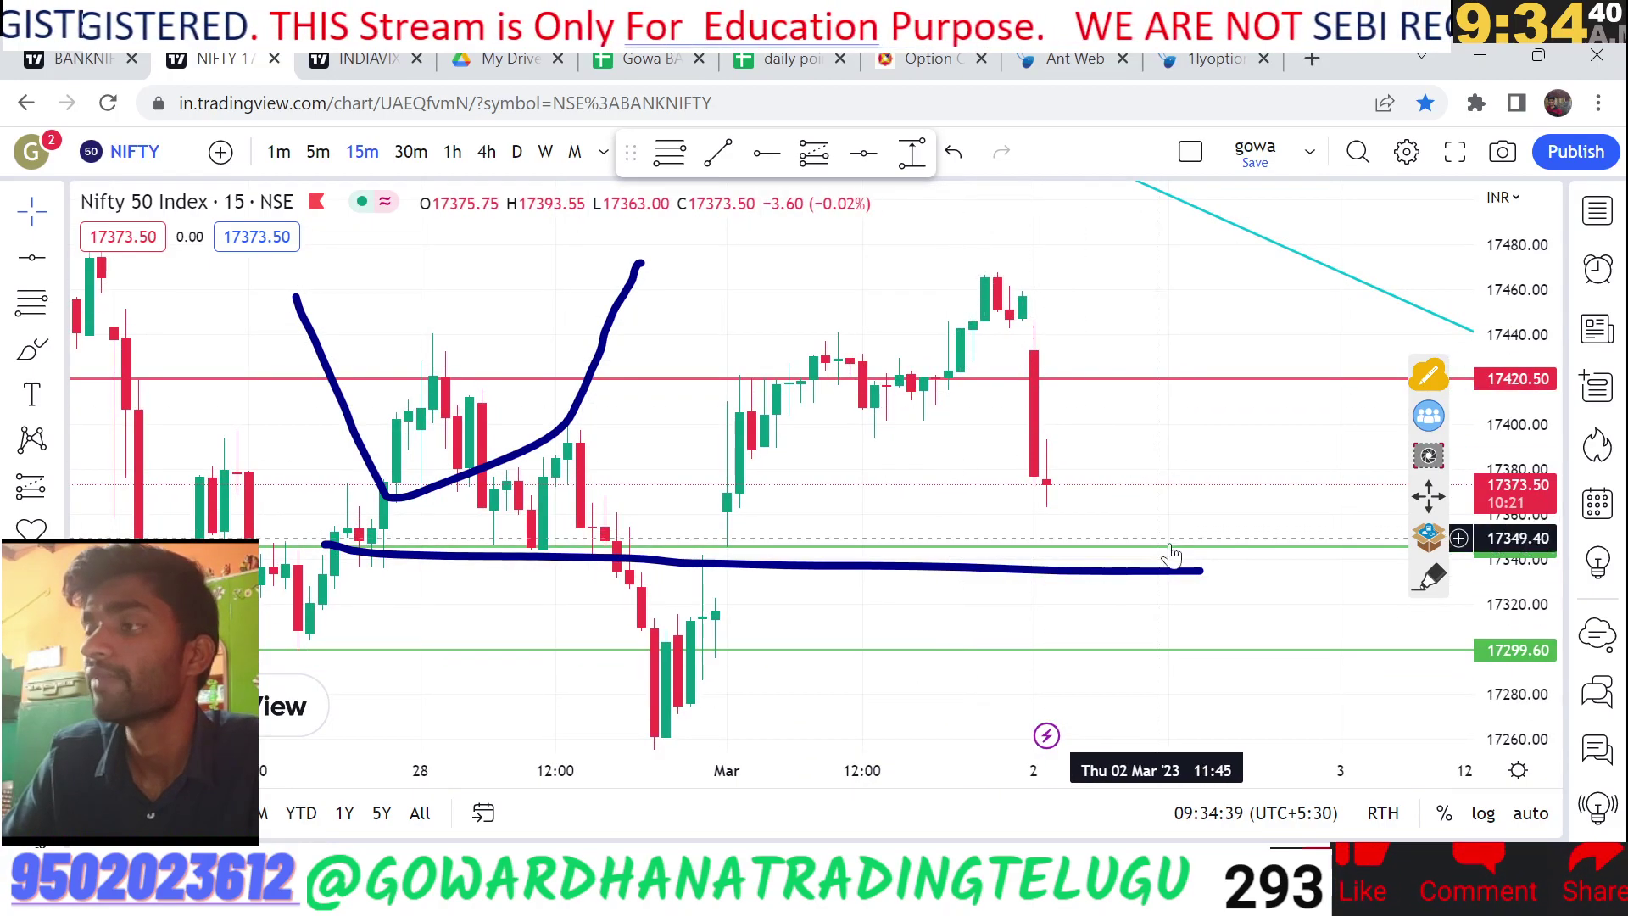
Check the latest Nifty 50 candles against the marked levels on the 5-minute interval and again on the 15-minute interval
mouse_move(1274, 604)
left_mouse_down()
mouse_move(1286, 552)
mouse_move(1331, 512)
mouse_move(1351, 566)
mouse_move(1215, 611)
mouse_move(1207, 640)
mouse_move(1148, 675)
left_mouse_up()
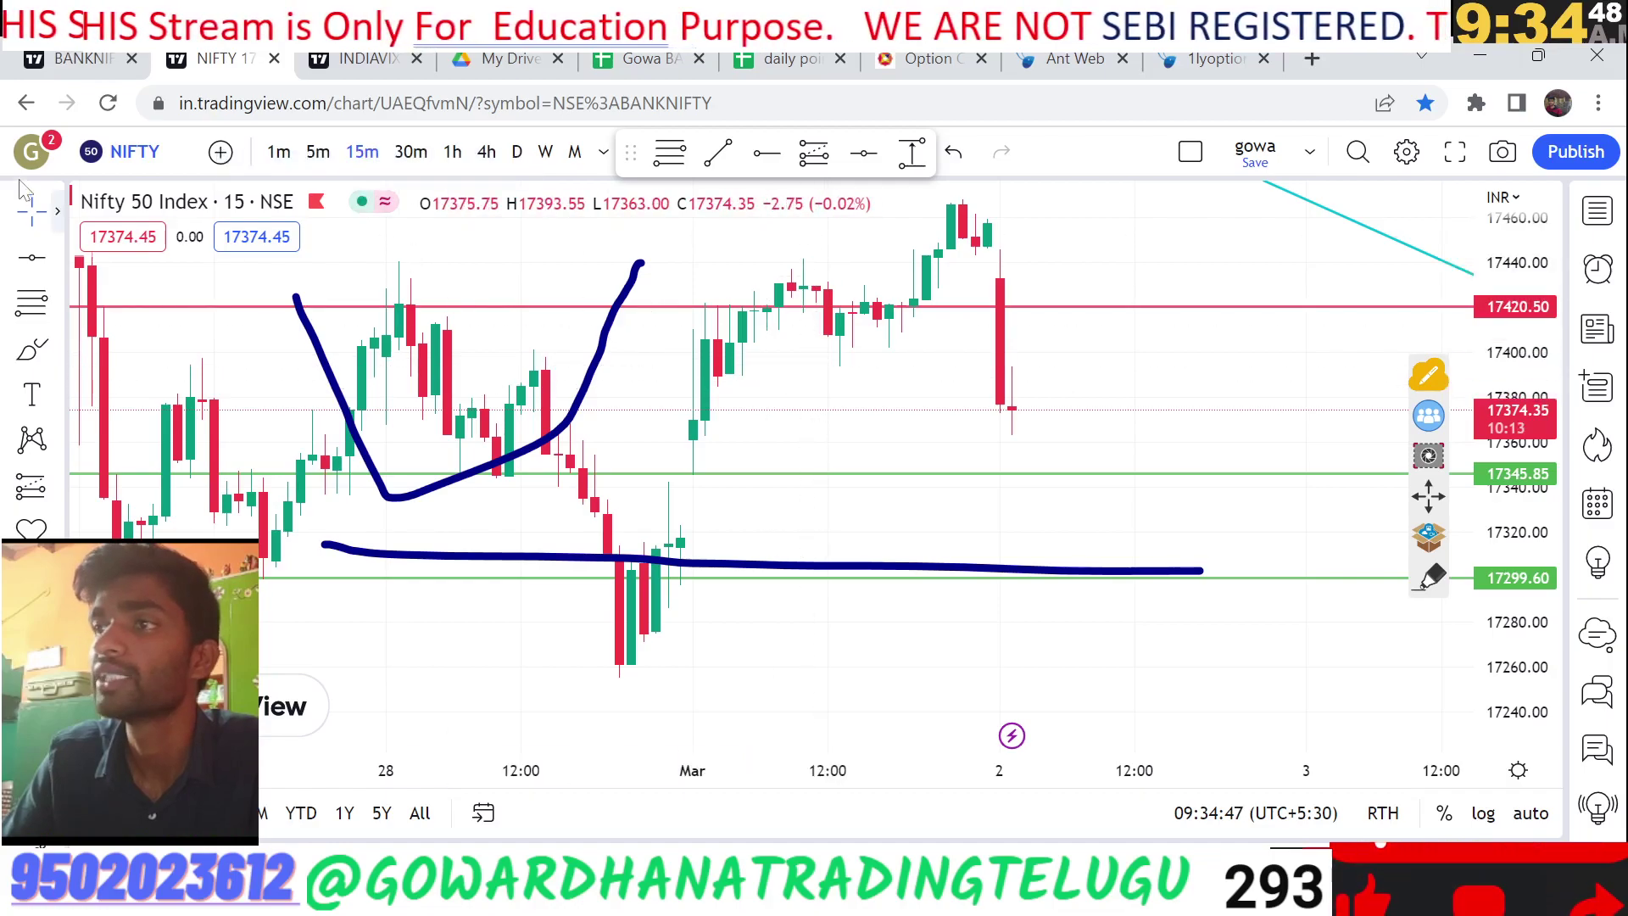
left_click(318, 153)
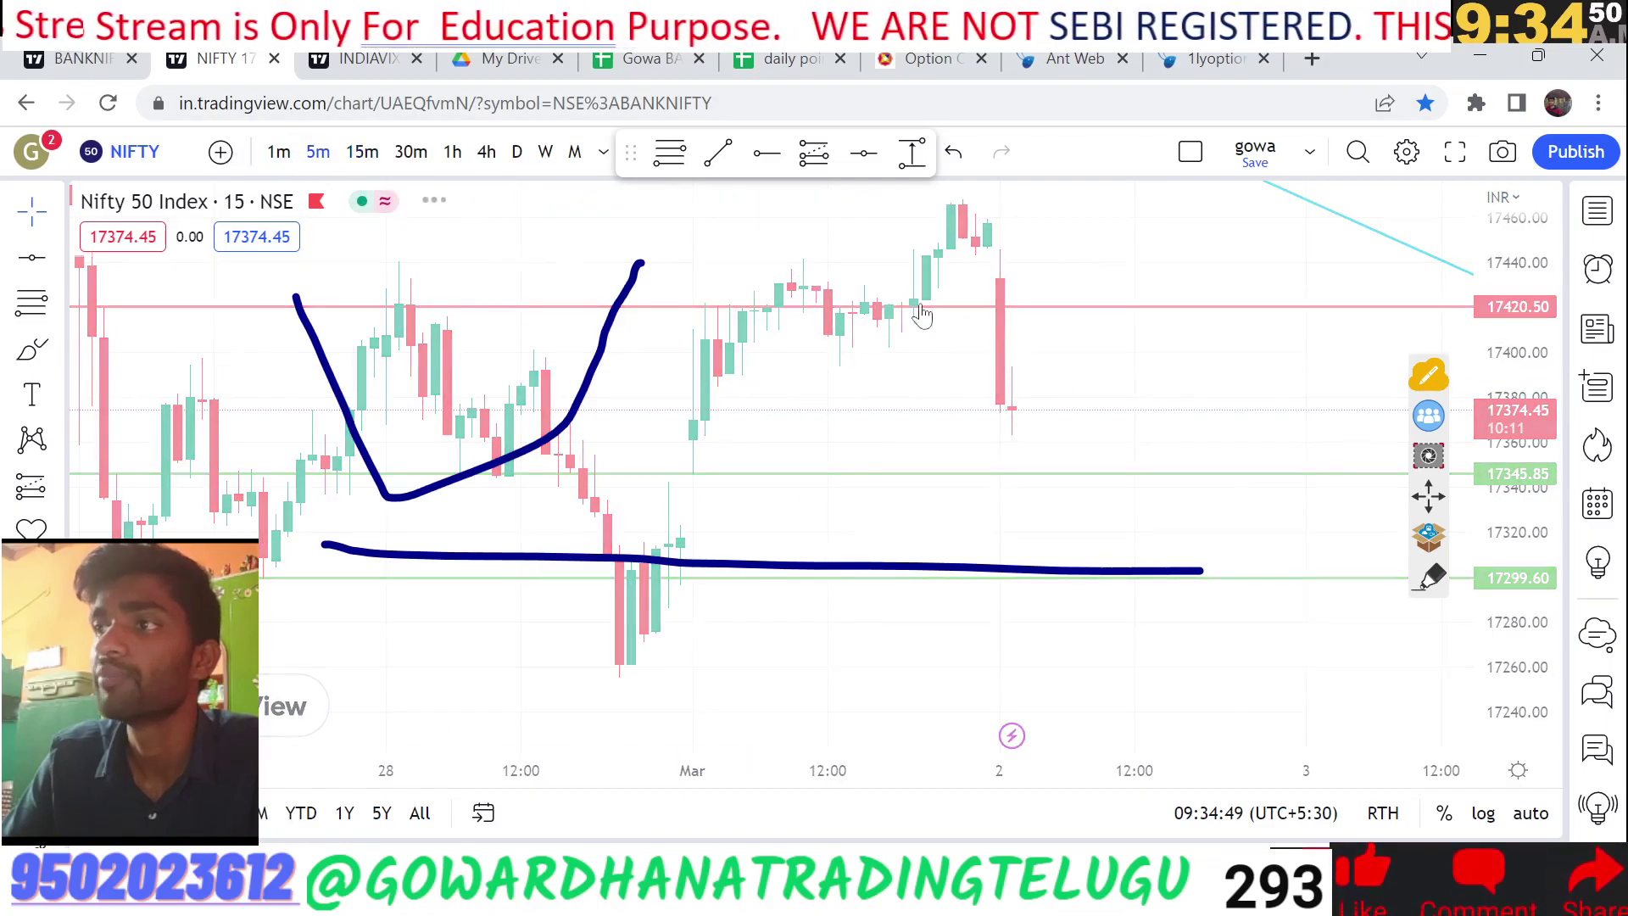
left_click_drag(1526, 501, 1525, 378)
left_click_drag(790, 398, 908, 429)
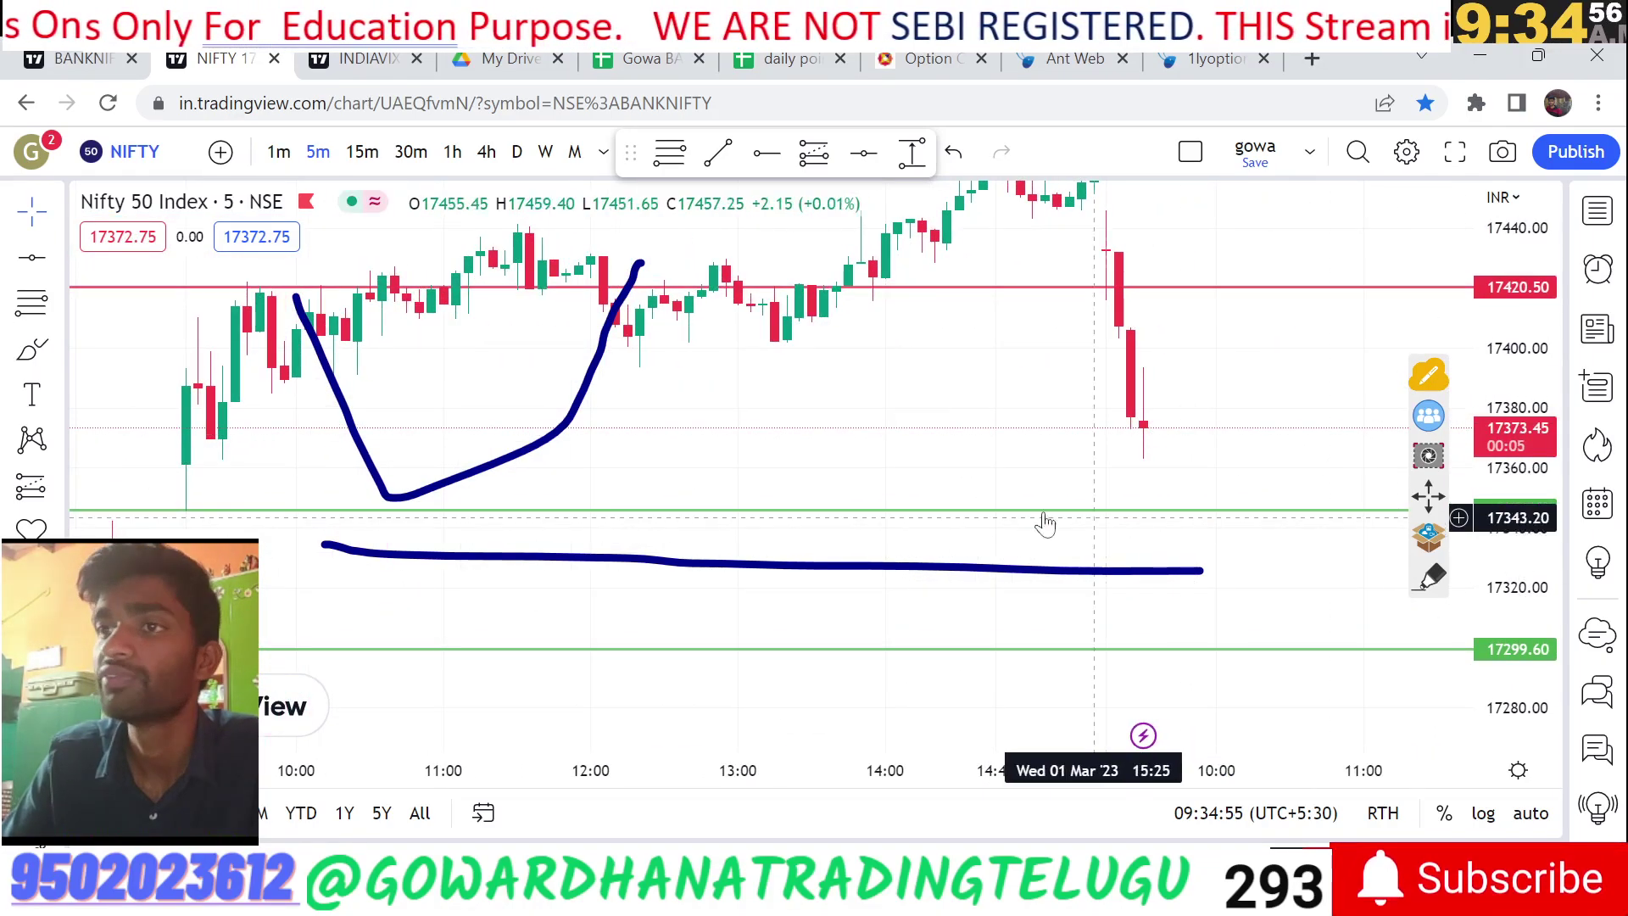
left_click_drag(1006, 436, 803, 483)
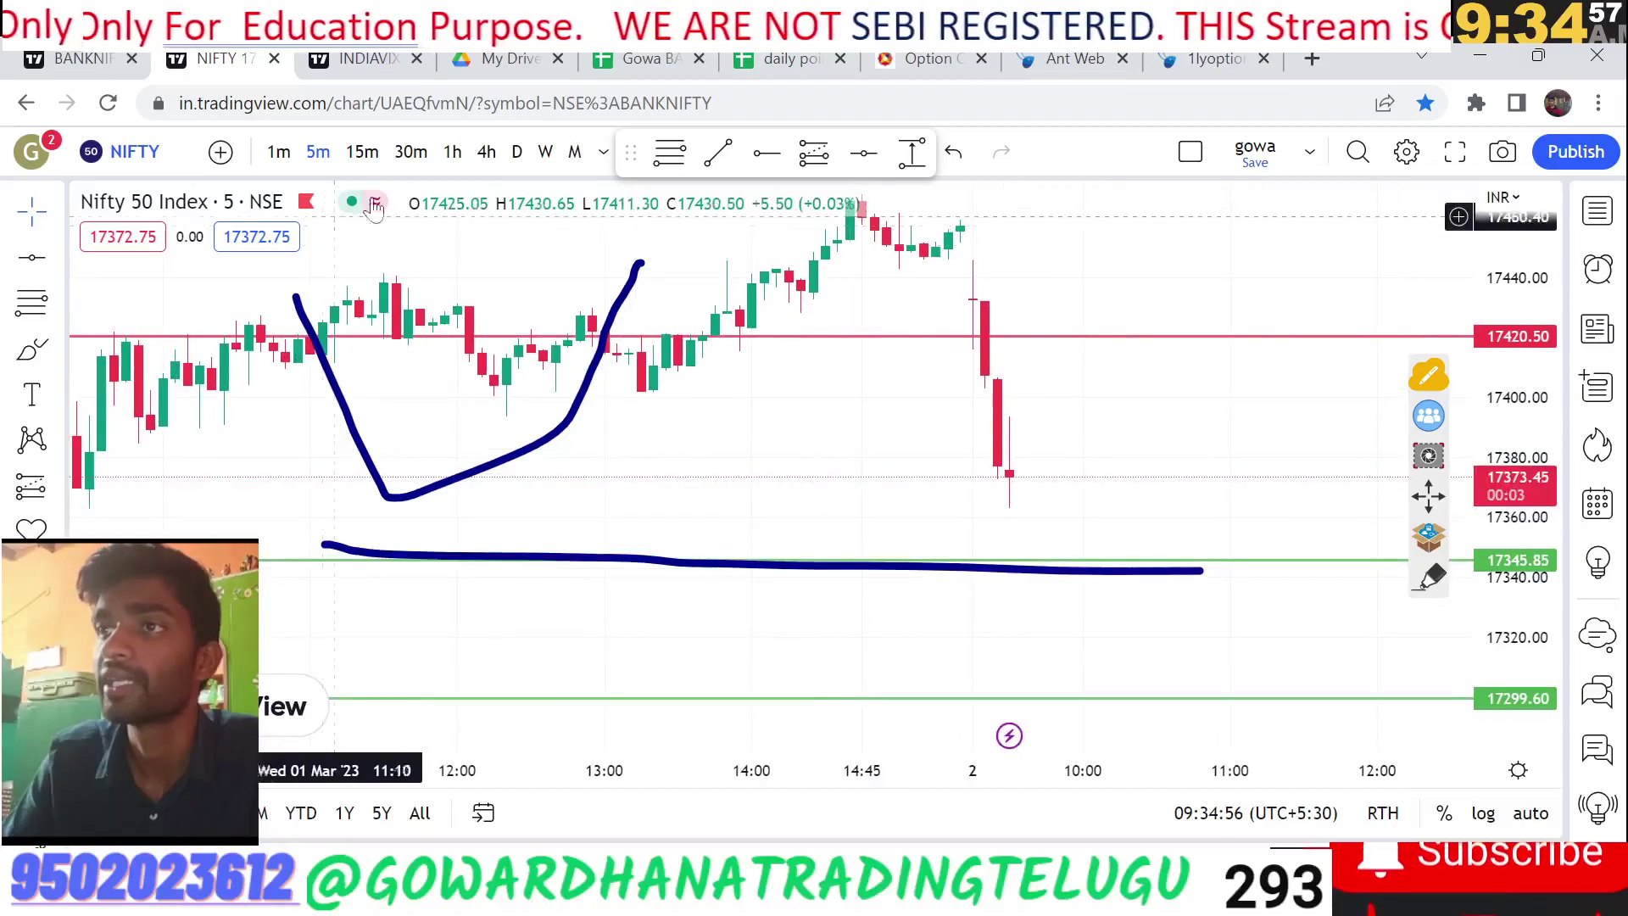
left_click(348, 151)
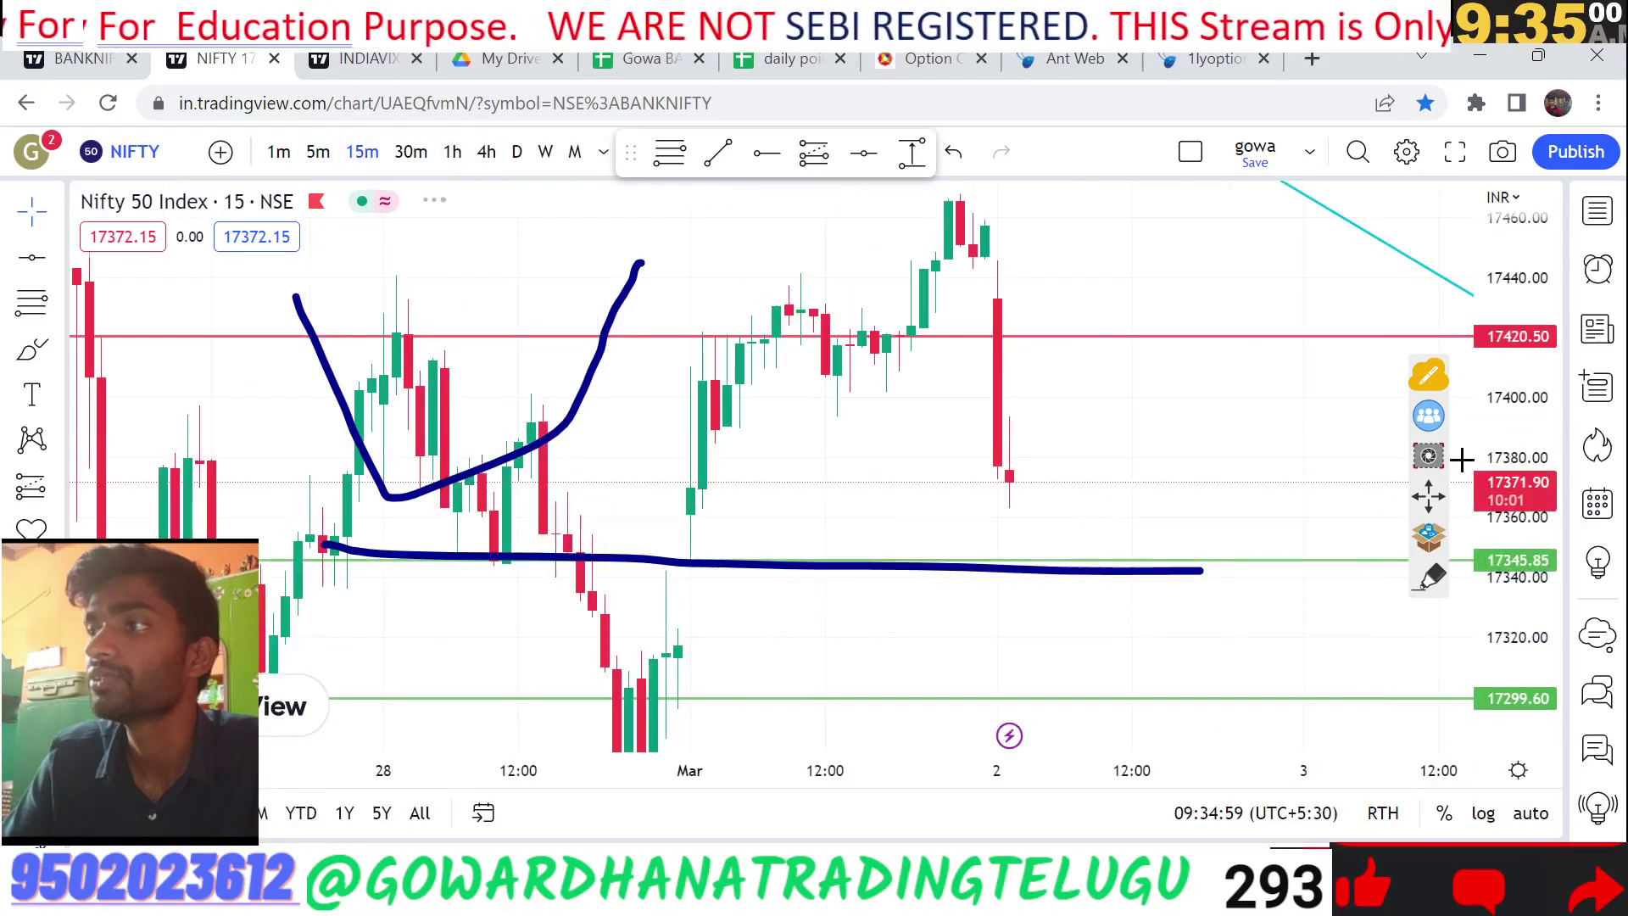
left_click_drag(1522, 395, 1522, 458)
left_click_drag(1145, 469, 1031, 463)
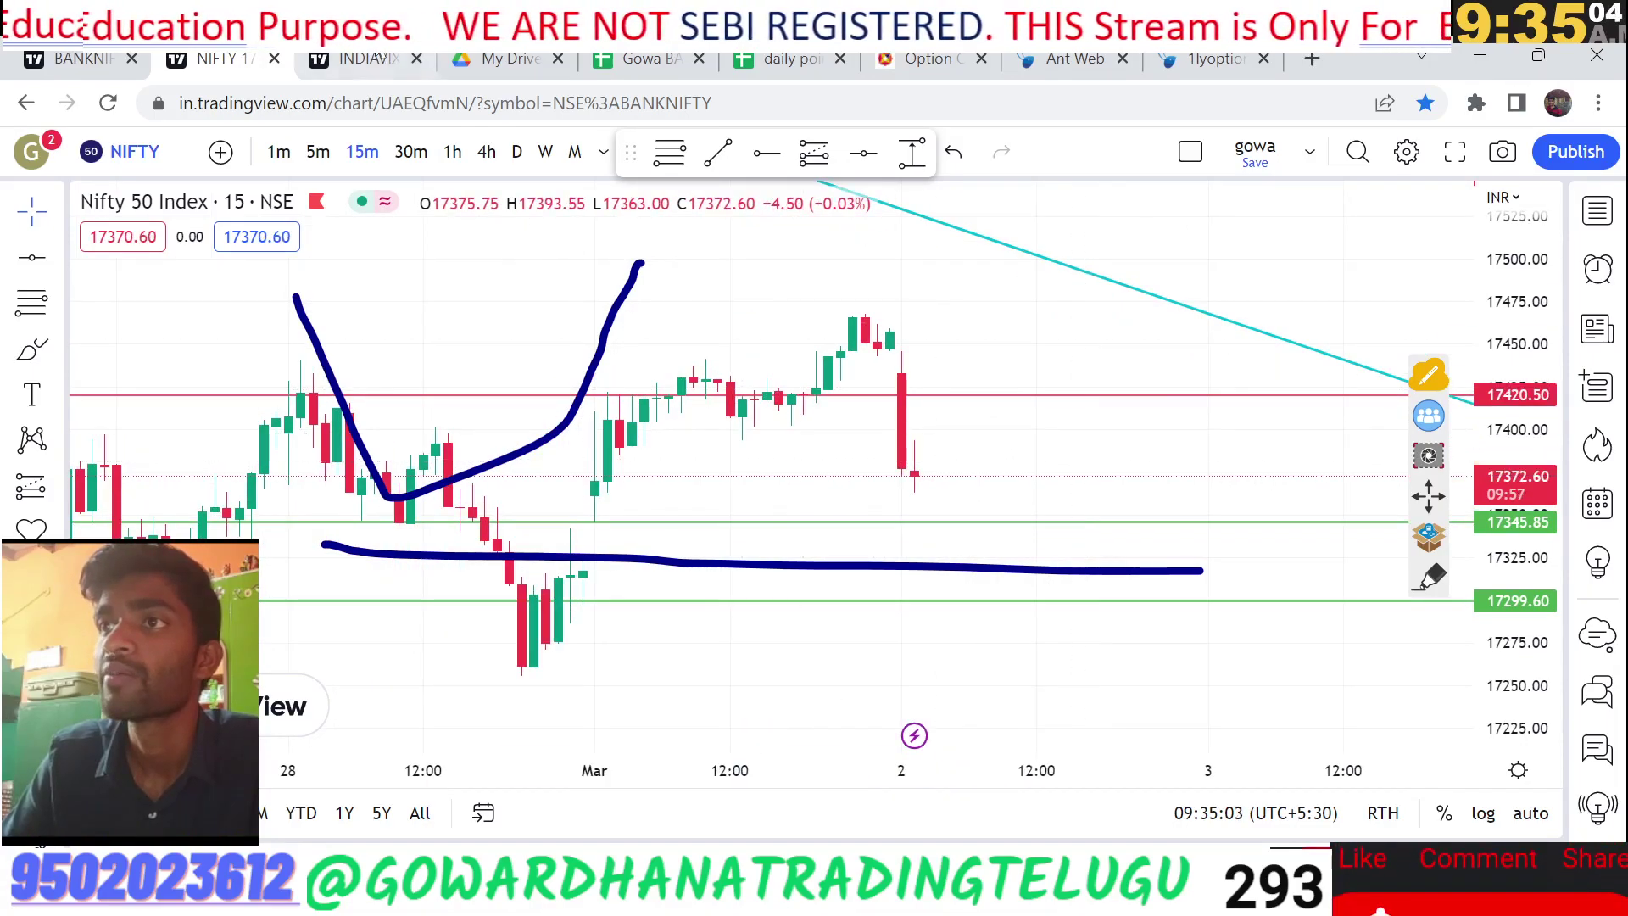
Add a horizontal line at 13.1925 on the 5-minute India VIX chart
left_click(368, 71)
left_click_drag(1072, 392, 944, 349)
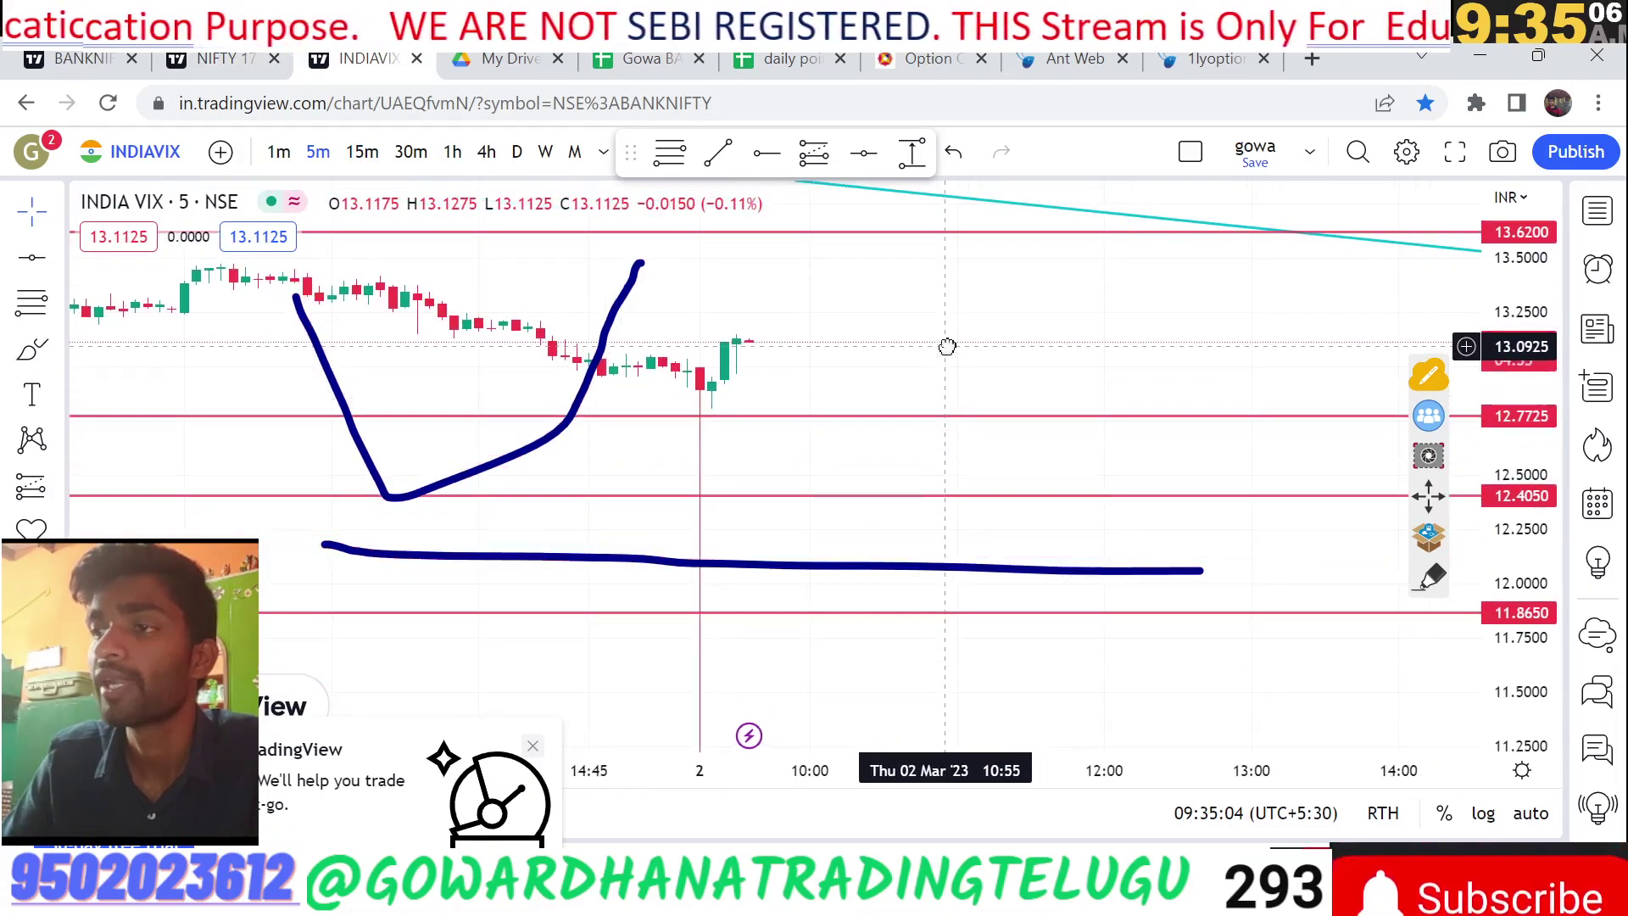
left_click_drag(835, 678, 846, 698)
left_click_drag(1527, 688, 1523, 594)
left_click_drag(824, 301, 926, 510)
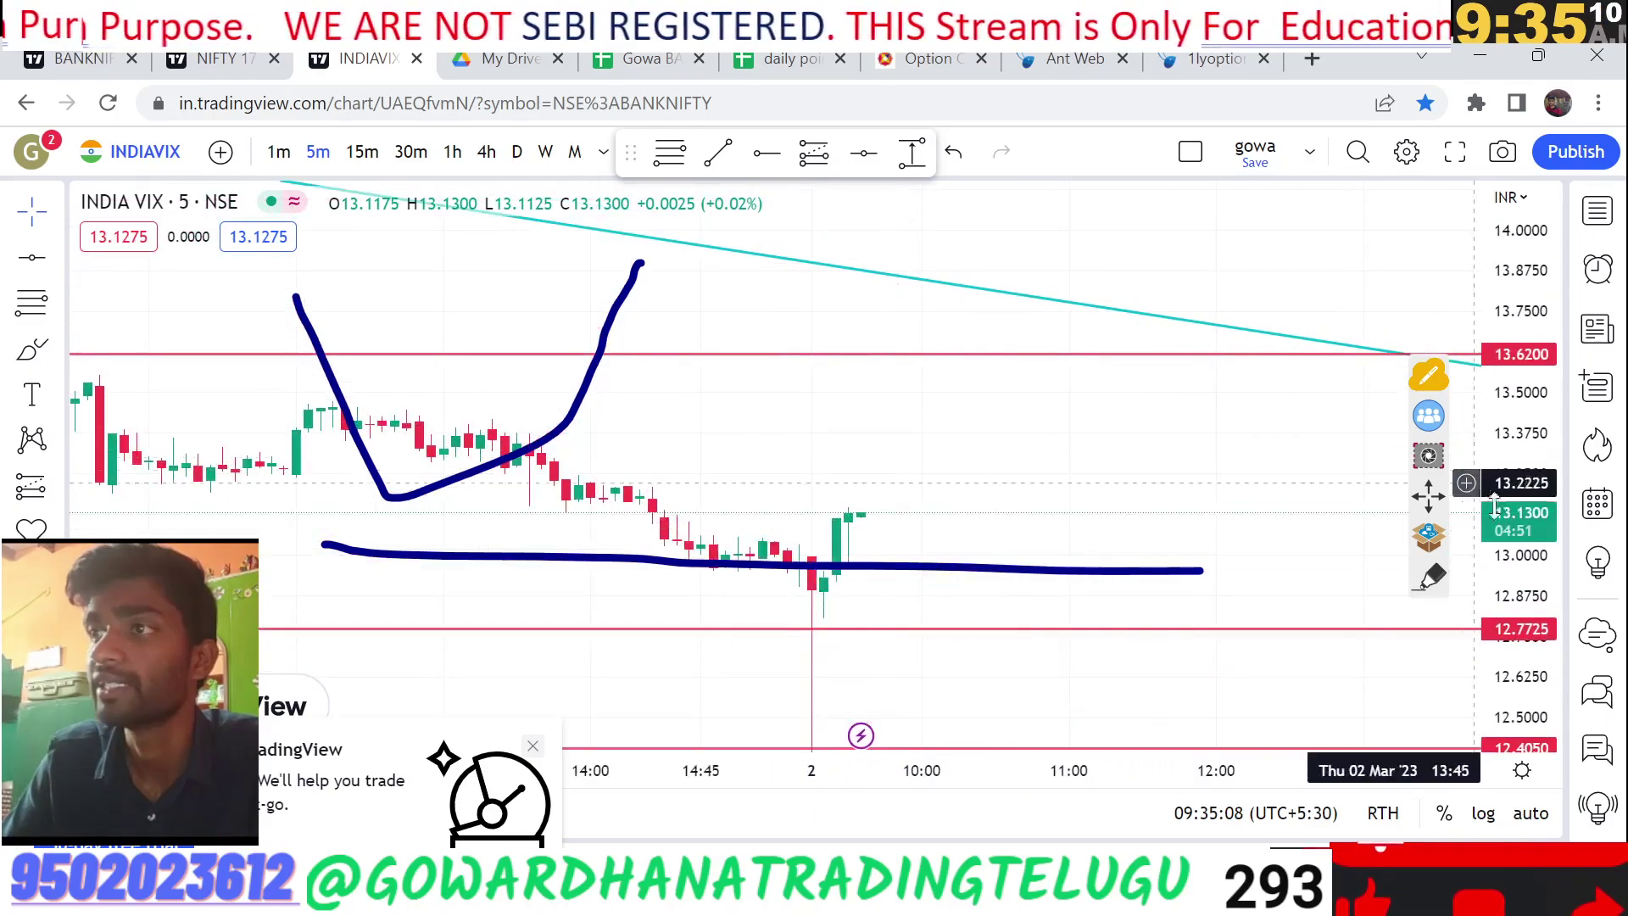
left_click_drag(1524, 611, 1523, 444)
left_click_drag(973, 458, 1177, 450)
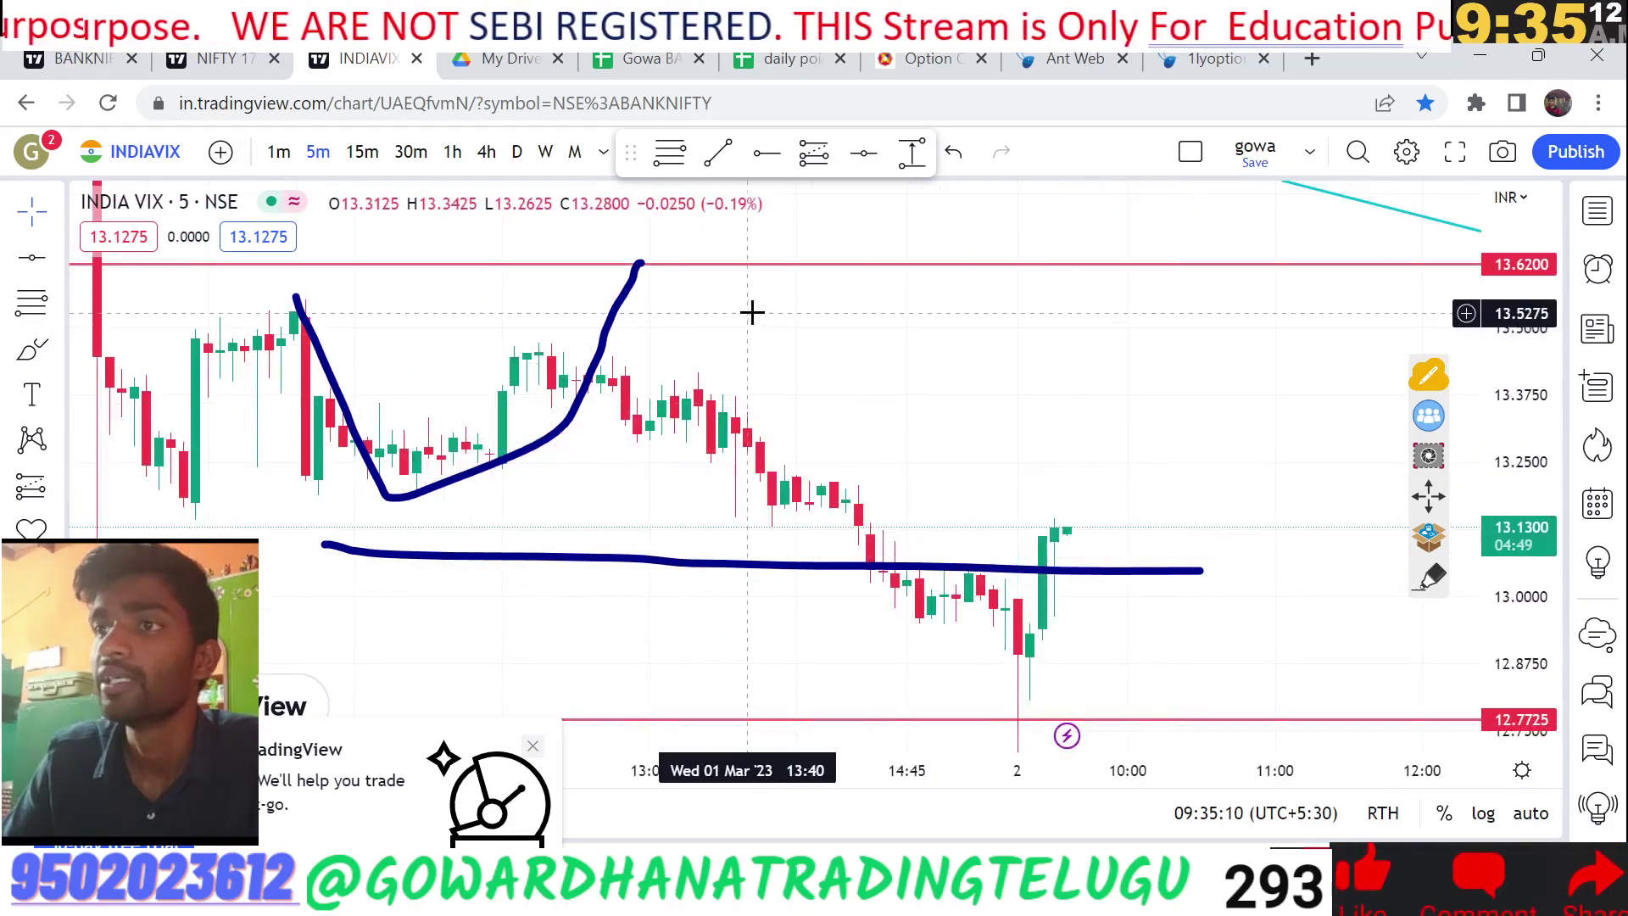
left_click(763, 493)
Add two more horizontal lines at 13.3675 and 13.4625 across the 1 March candles of the India VIX chart
left_click_drag(798, 472, 1321, 530)
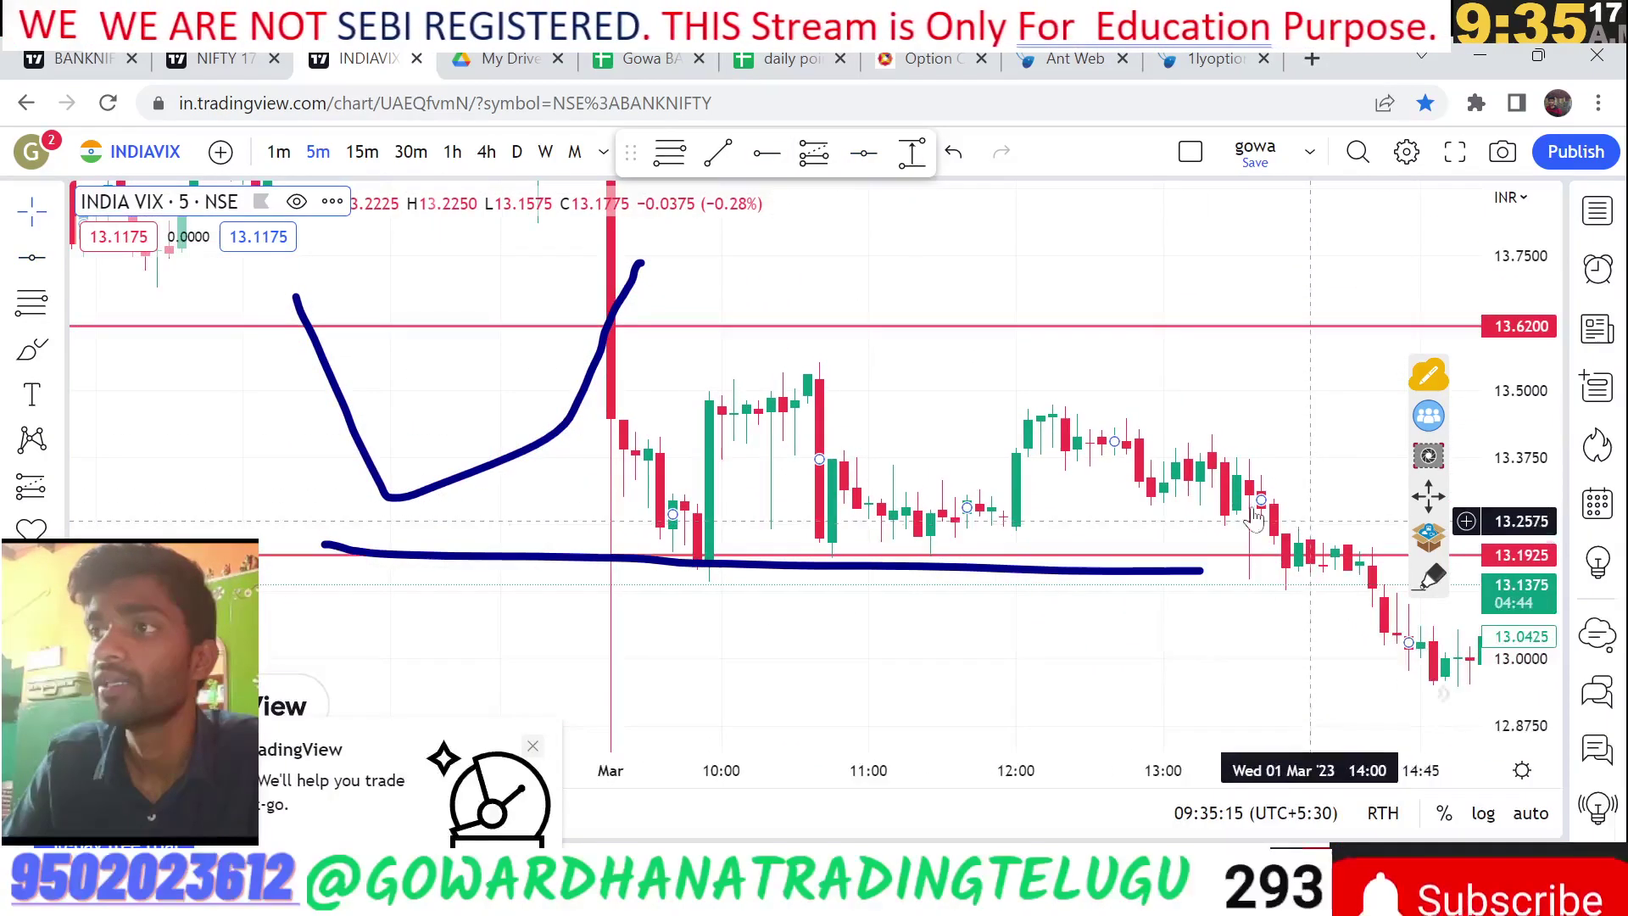
left_click(864, 152)
left_click(982, 461)
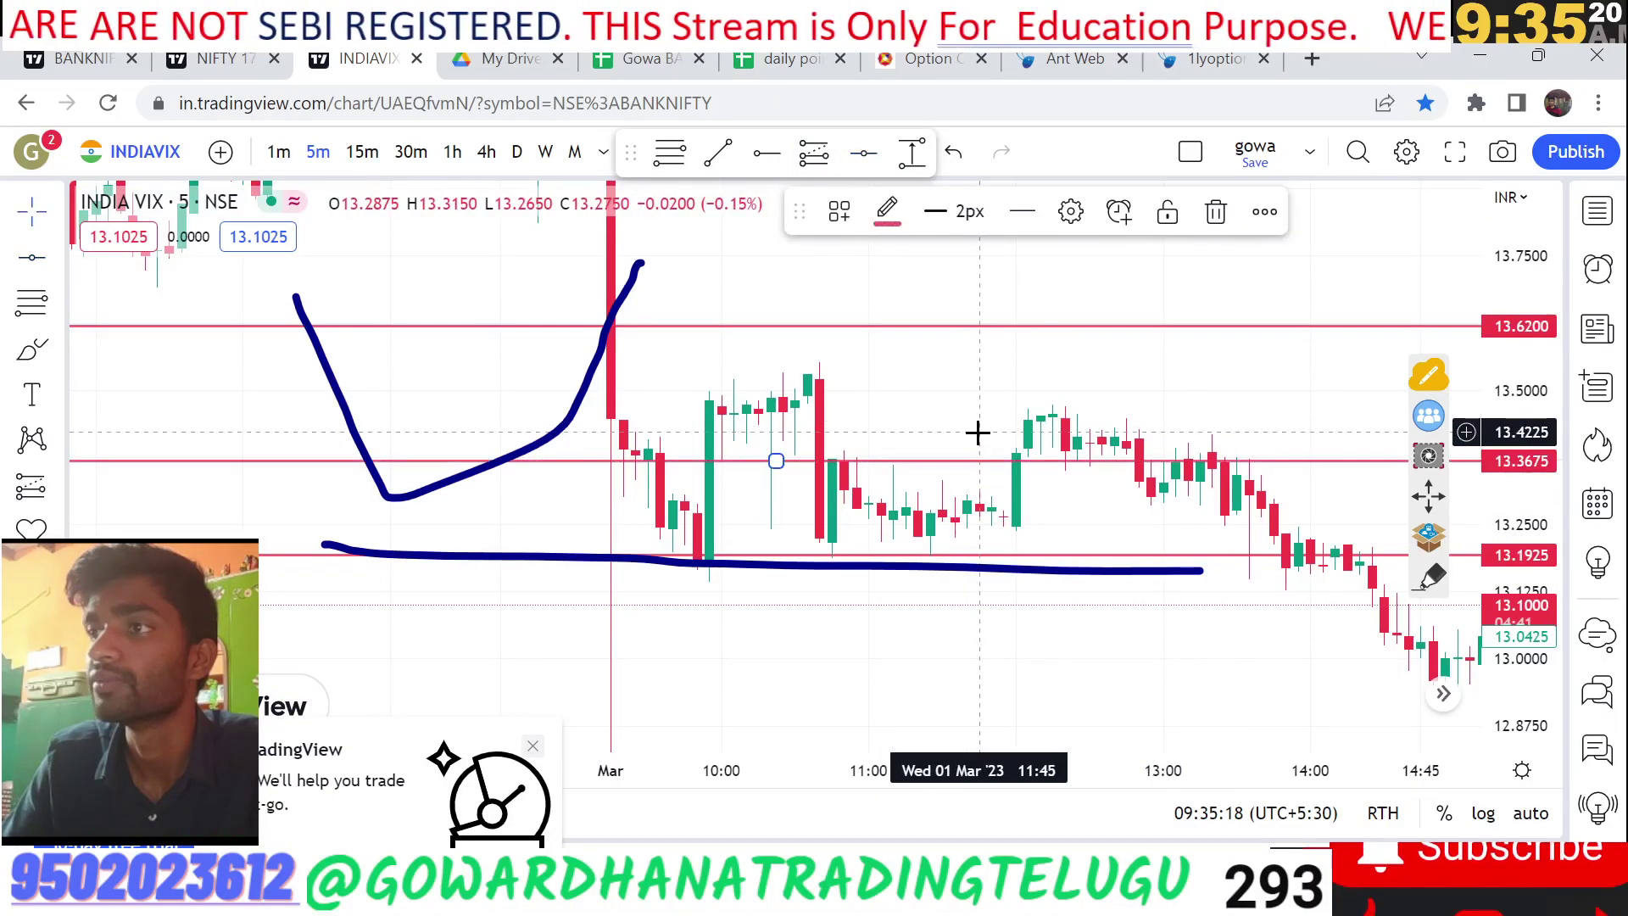
left_click_drag(974, 433, 873, 279)
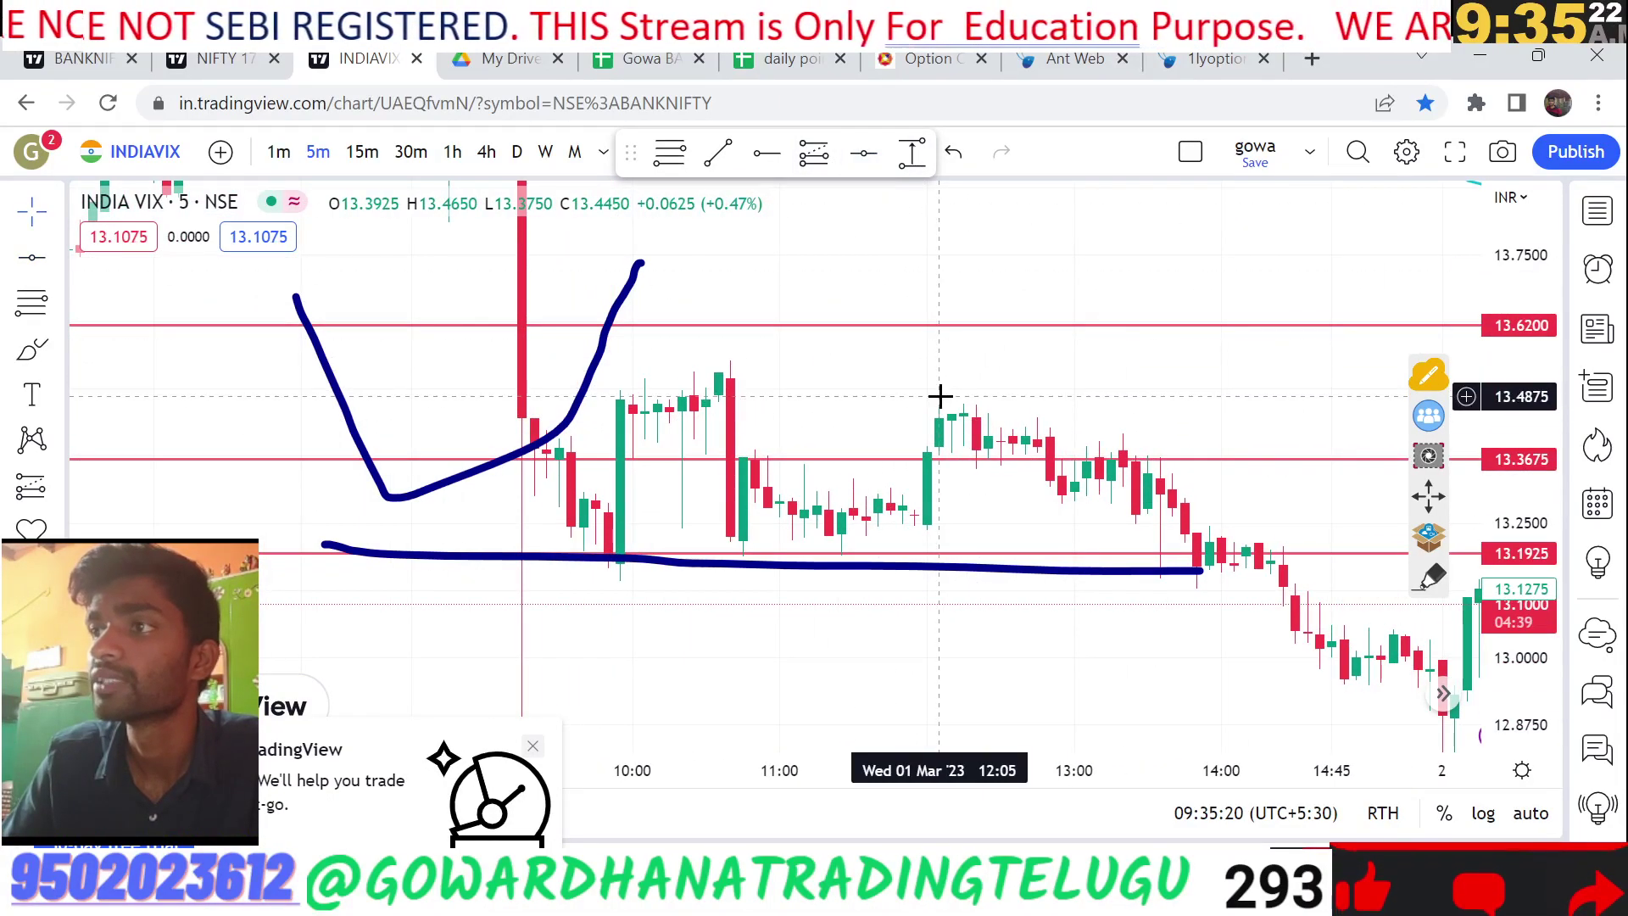
left_click(864, 152)
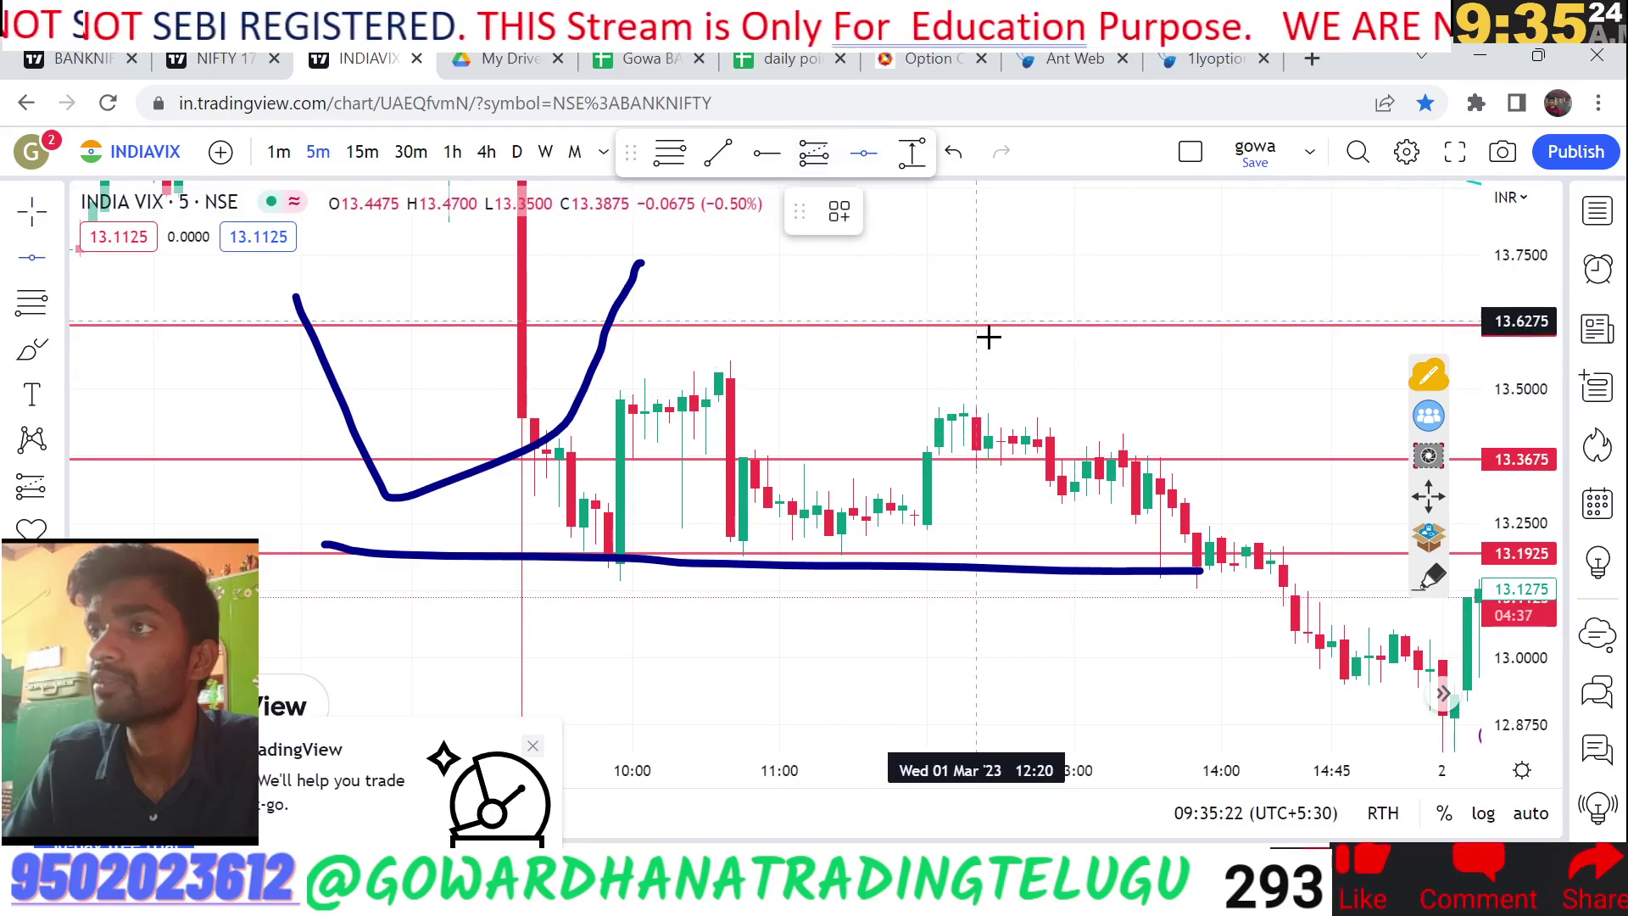
left_click(1018, 410)
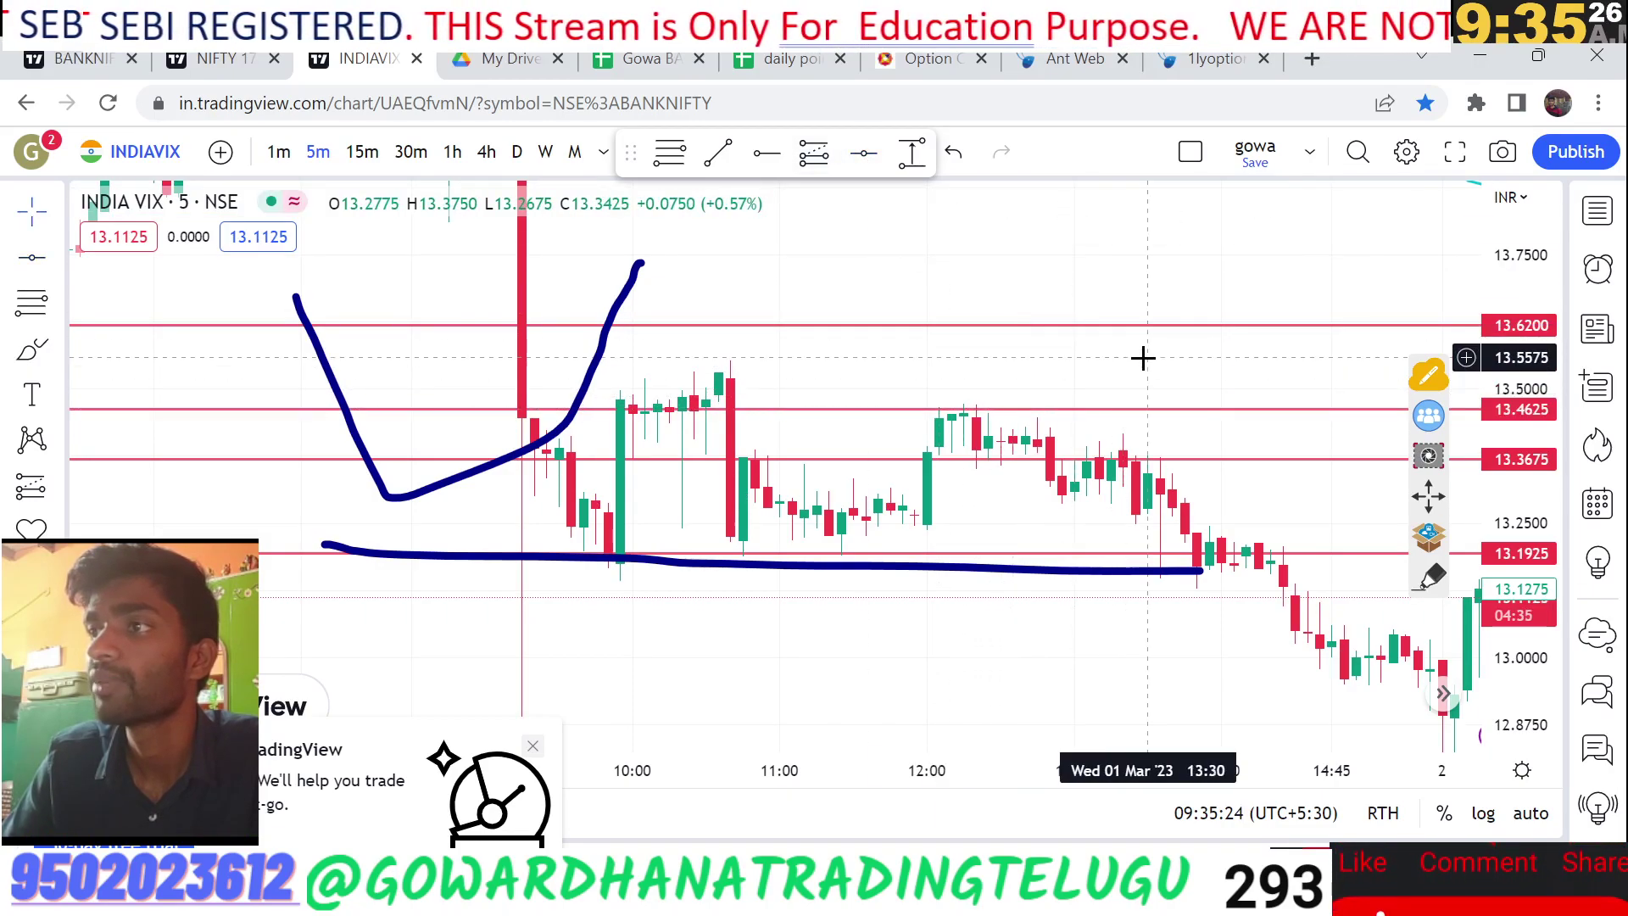
Check the latest India VIX candles of 2 March against the marked horizontal levels
left_click_drag(1137, 356, 556, 319)
left_click_drag(1050, 618, 1044, 440)
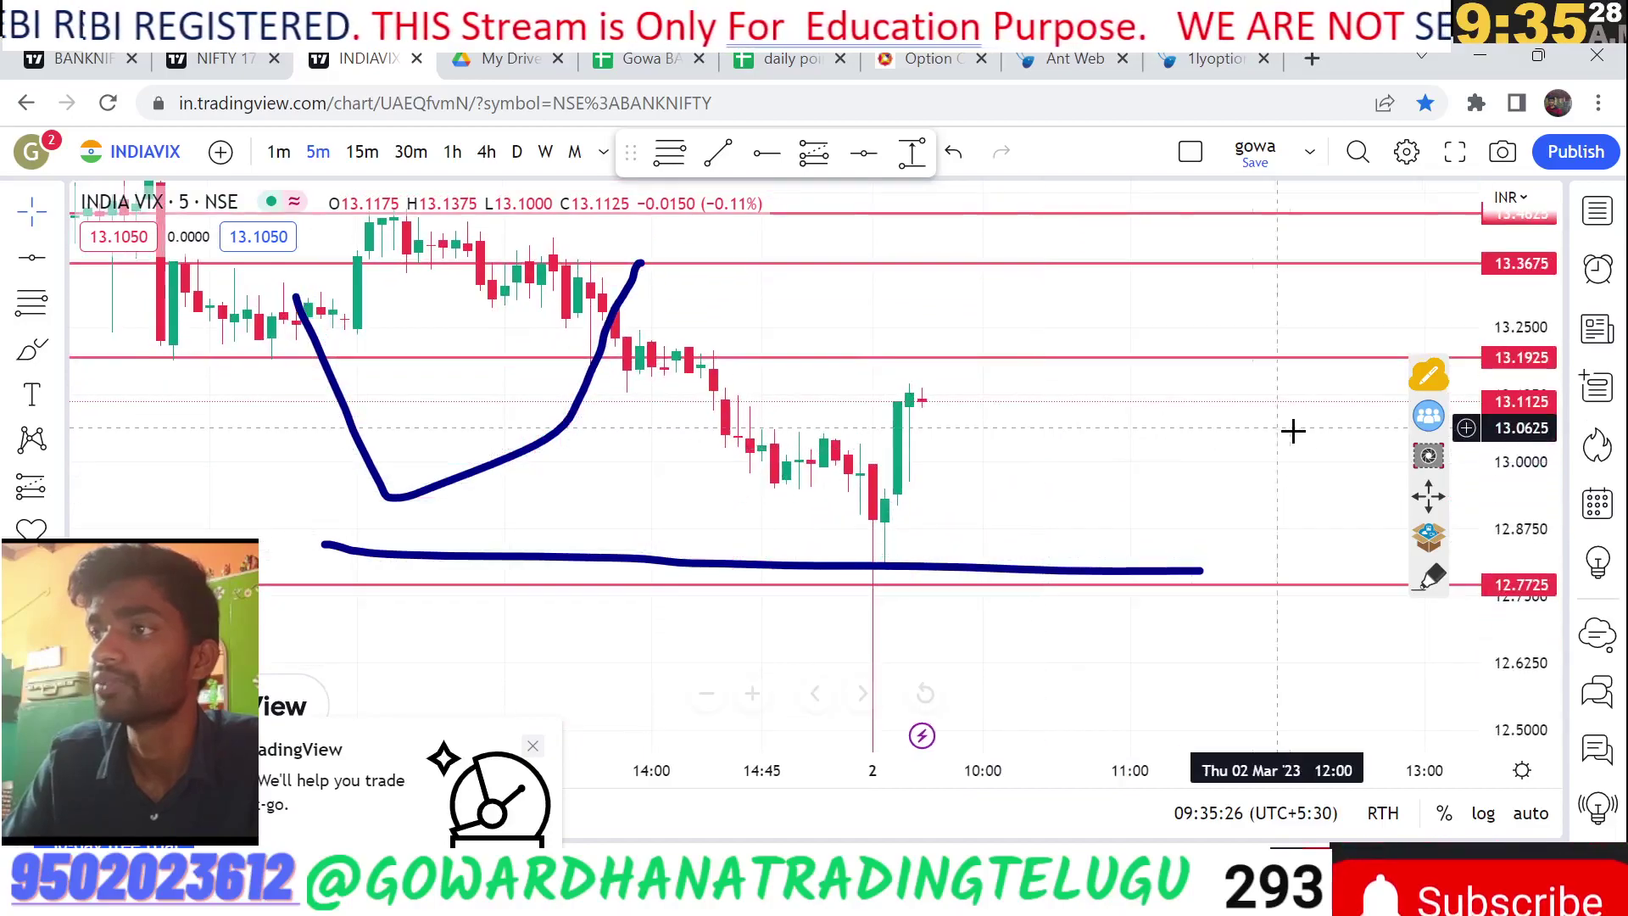
left_click_drag(1514, 566, 1513, 545)
left_click_drag(858, 442, 860, 515)
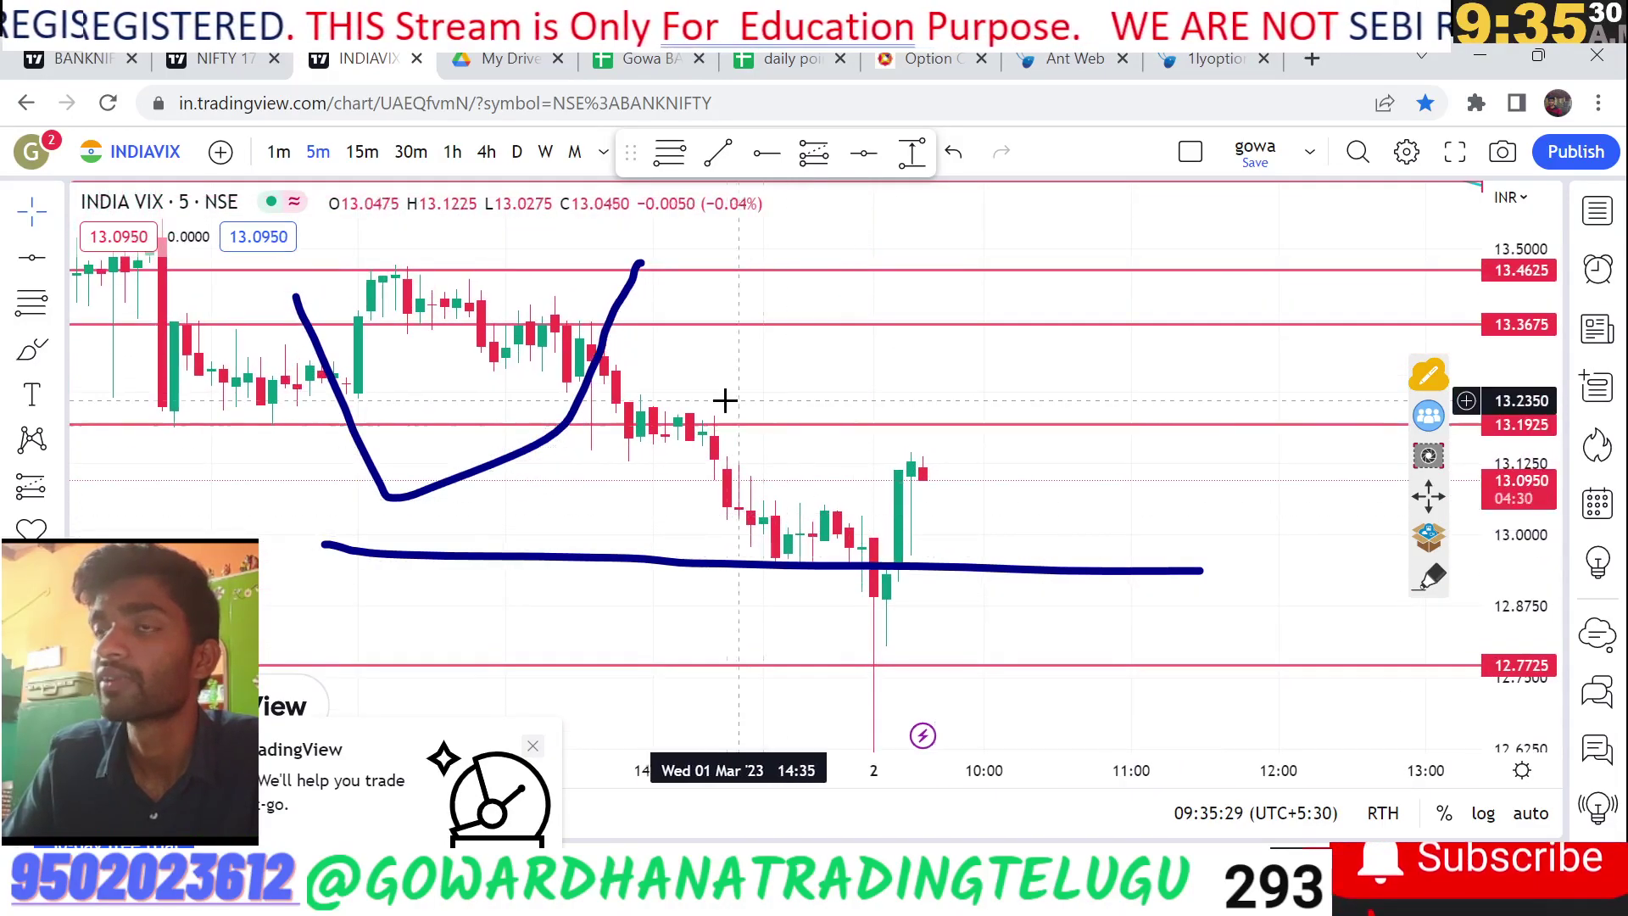
Open the BANKNIFTY trading results spreadsheet and look through its monthly 2023 profit and loss sheets
left_click(653, 61)
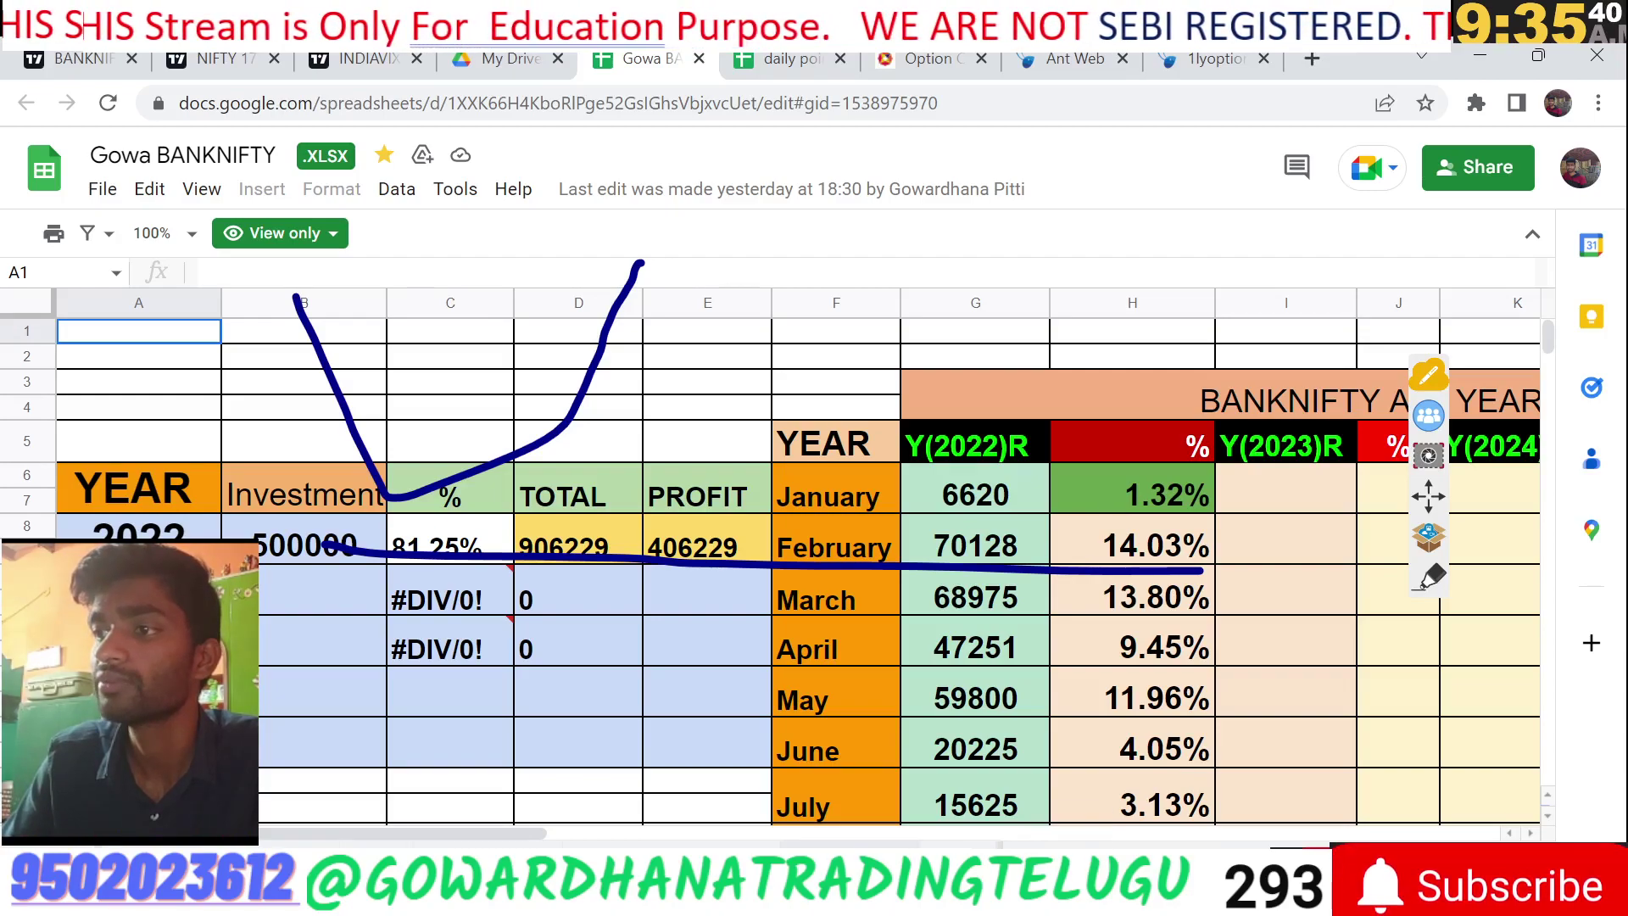
left_click(850, 844)
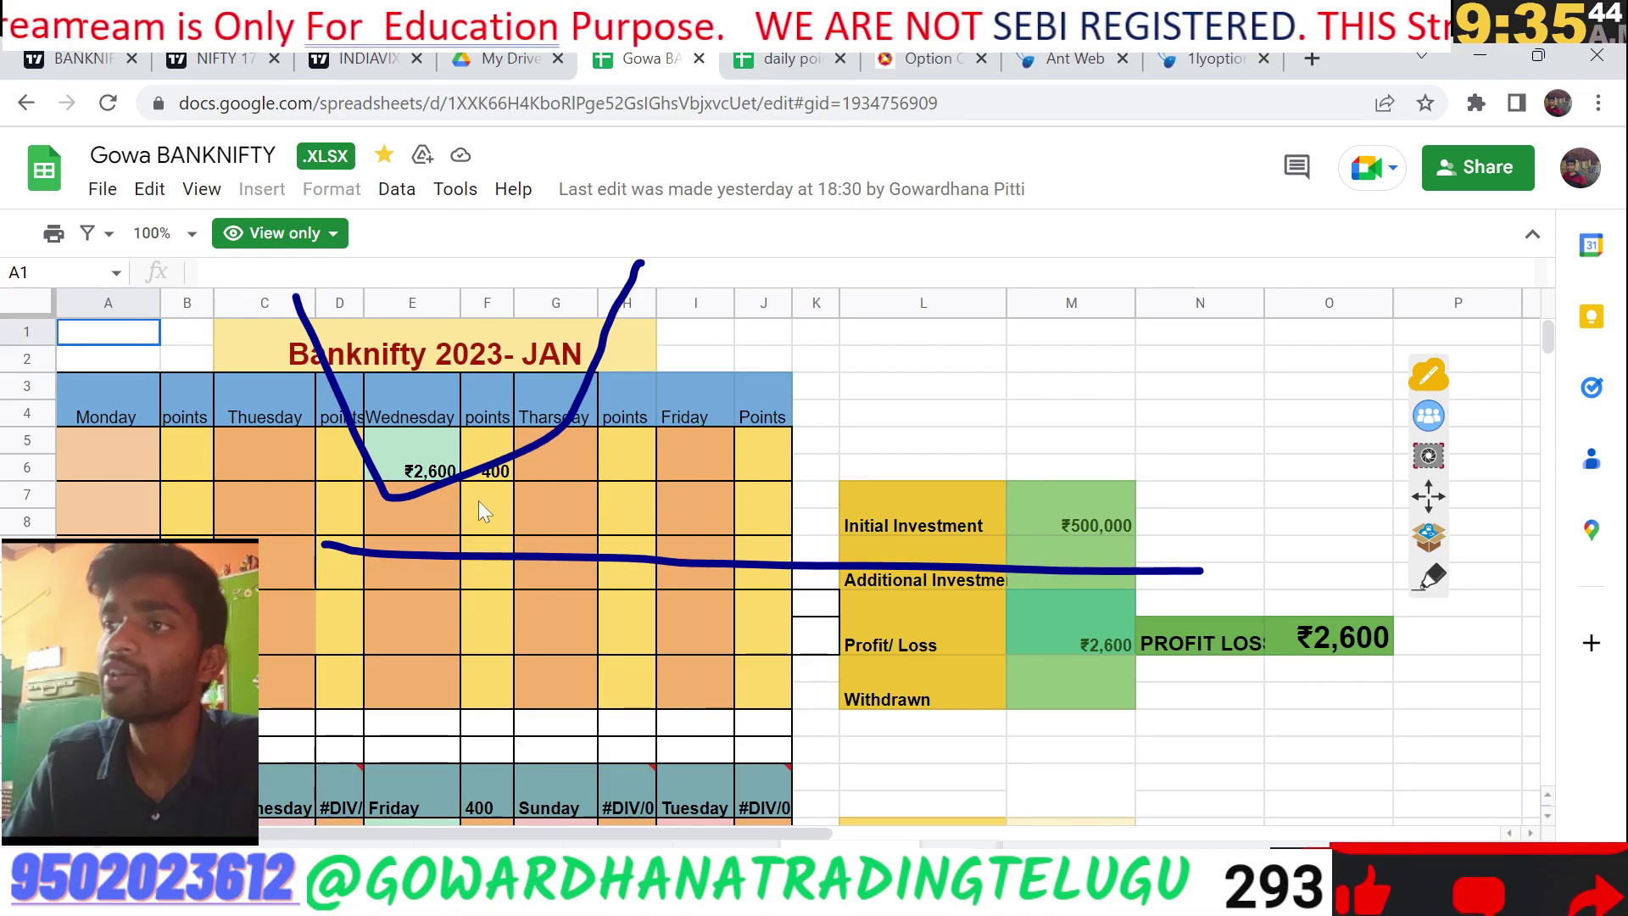
key("ctrl+shift+Page_Down")
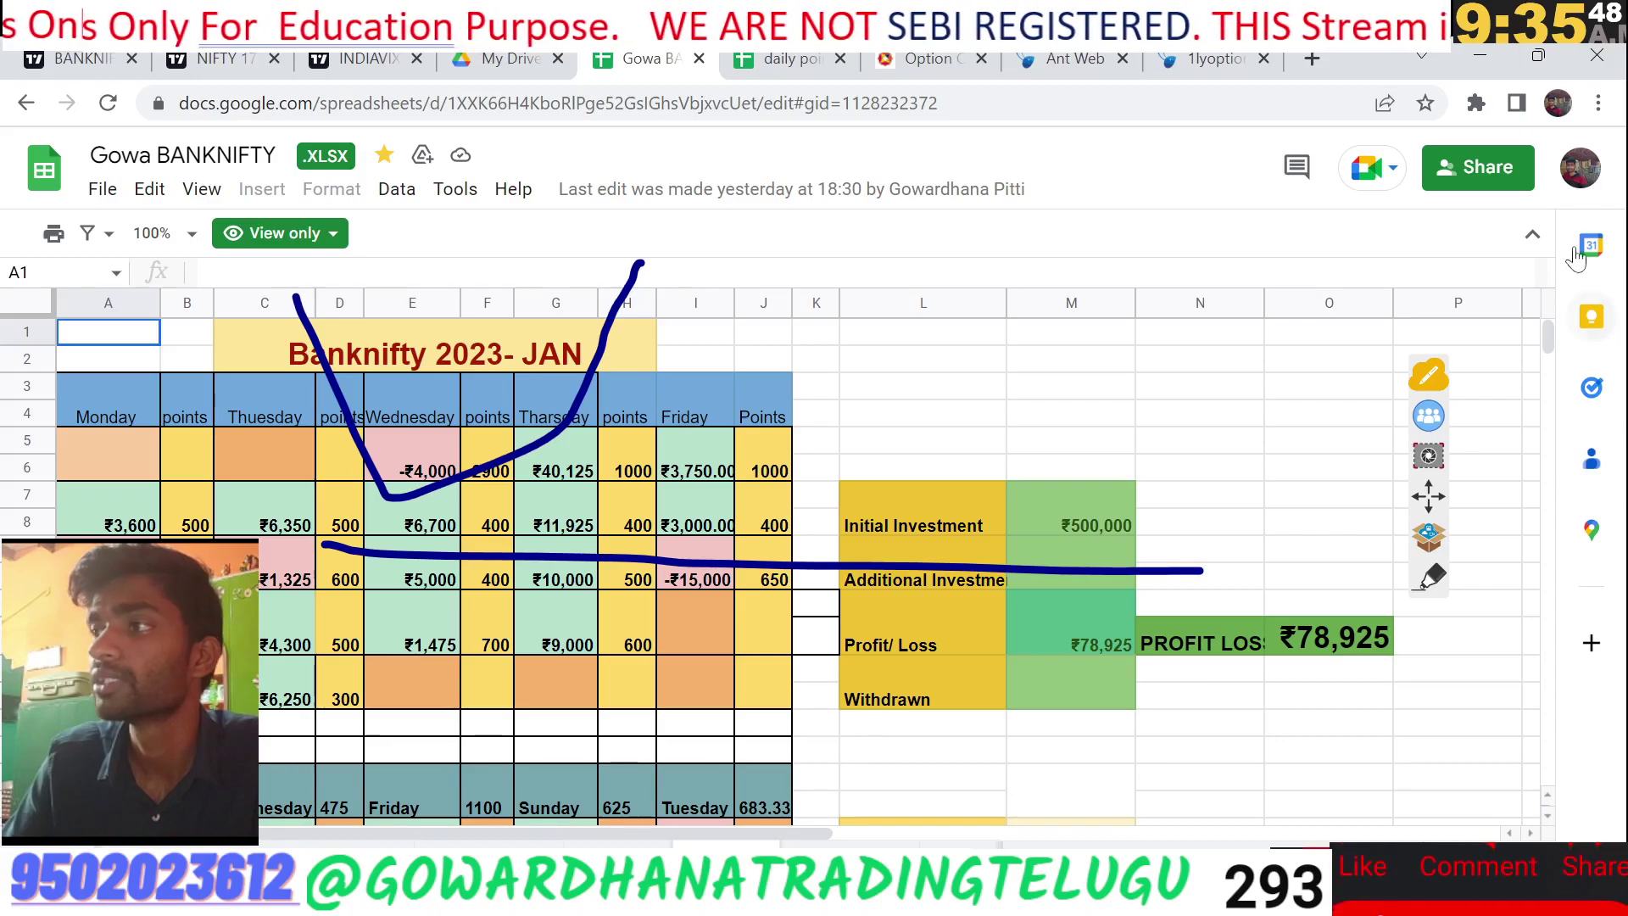
Look through the January profit and loss sheet and the neighbouring monthly sheet of the BANKNIFTY results spreadsheet, down to their investment and percentage totals
scroll(1559, 330, "down", 6)
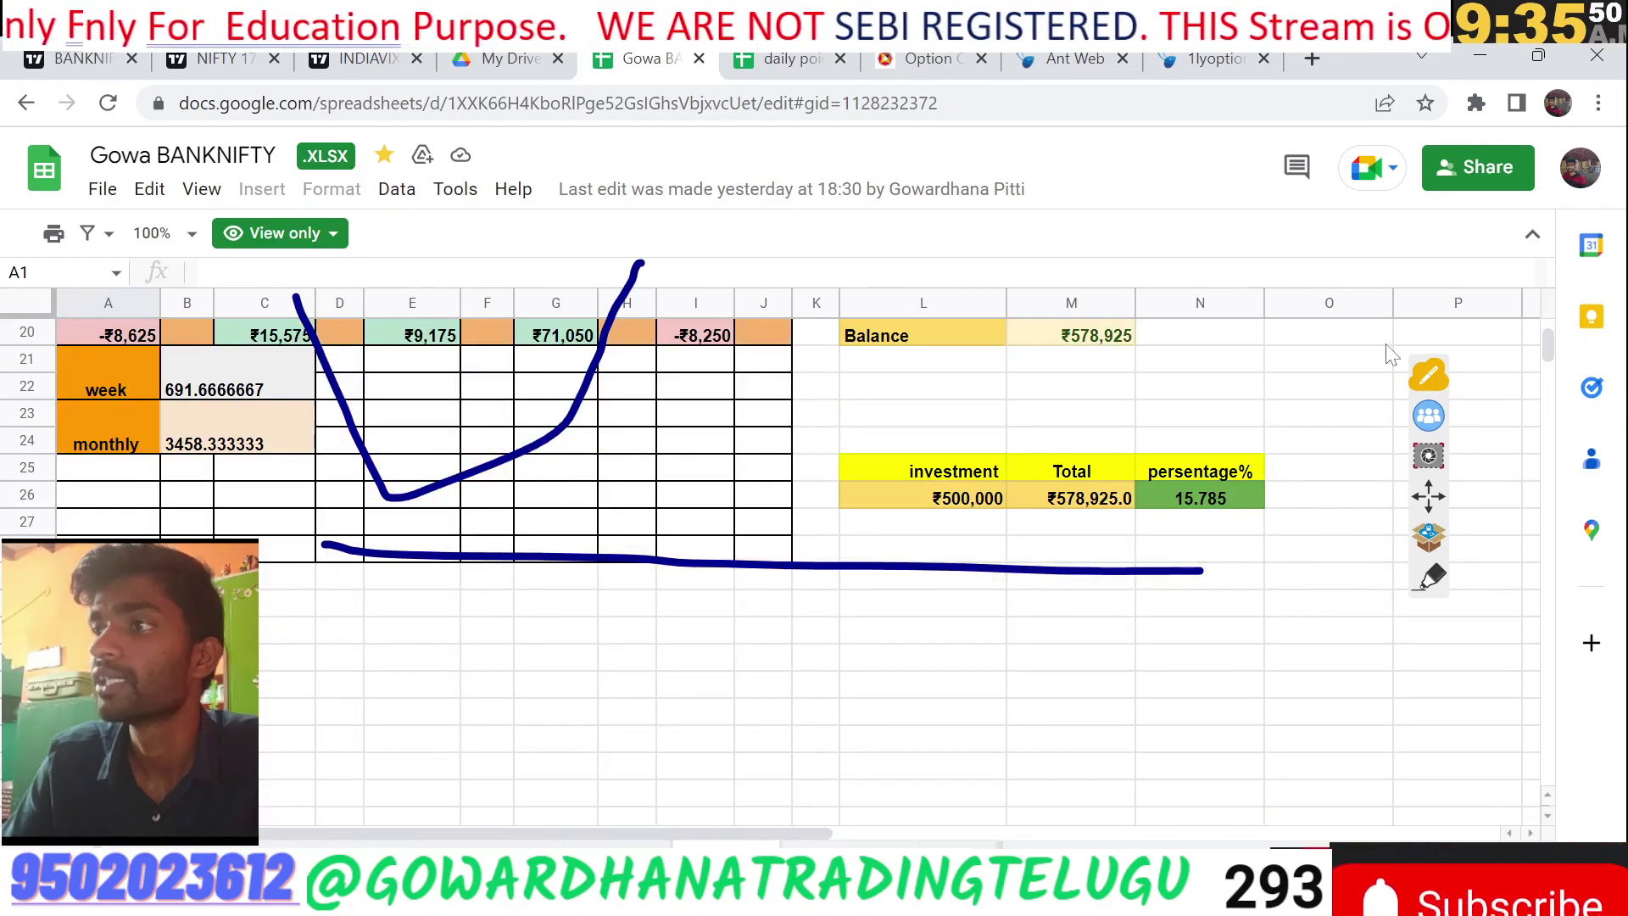
left_click(619, 847)
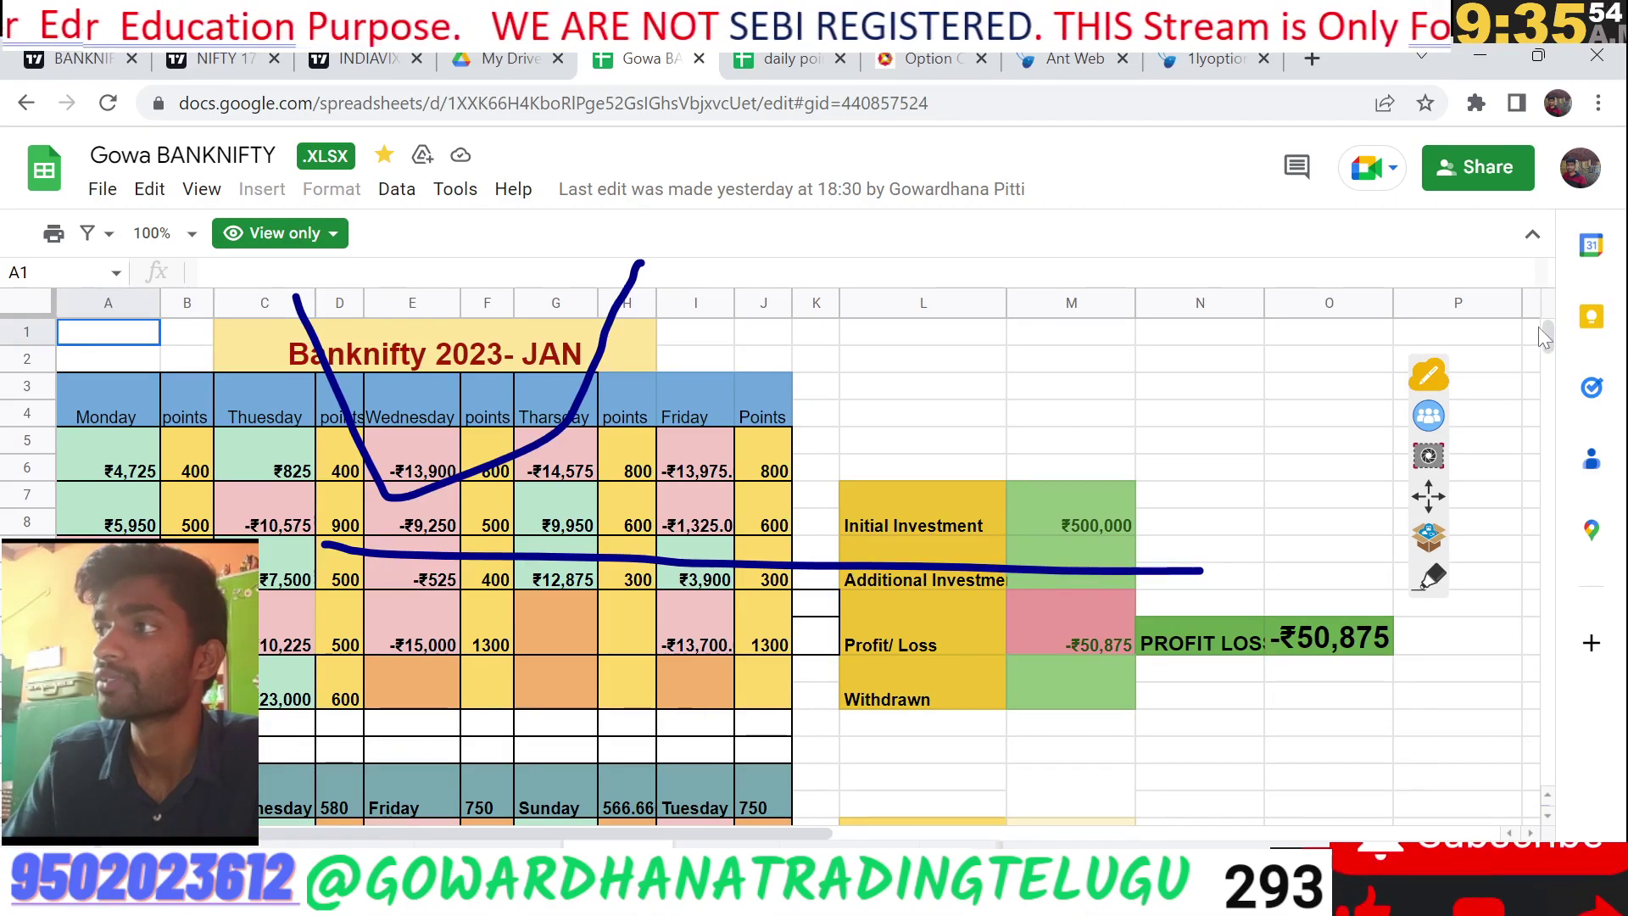
left_click_drag(1550, 327, 1550, 338)
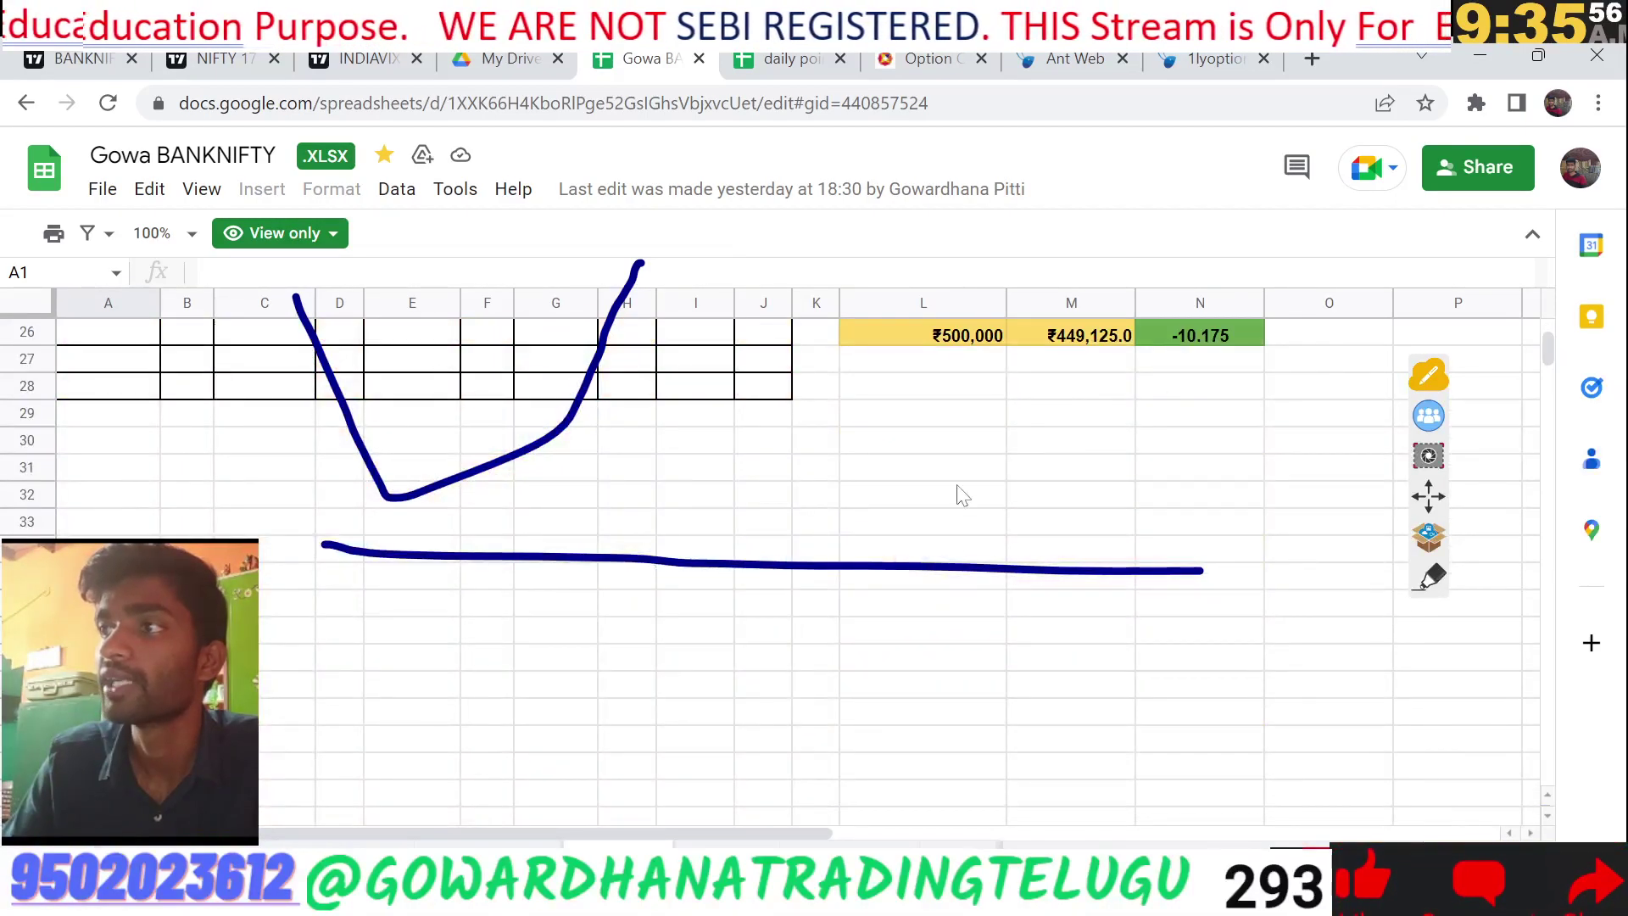
scroll(941, 521, "up", 8)
Open the daily points spreadsheet and look through its NIFTY DAILY POINTS and BANKNIFTY DAILY POINTS sheets
left_click(787, 59)
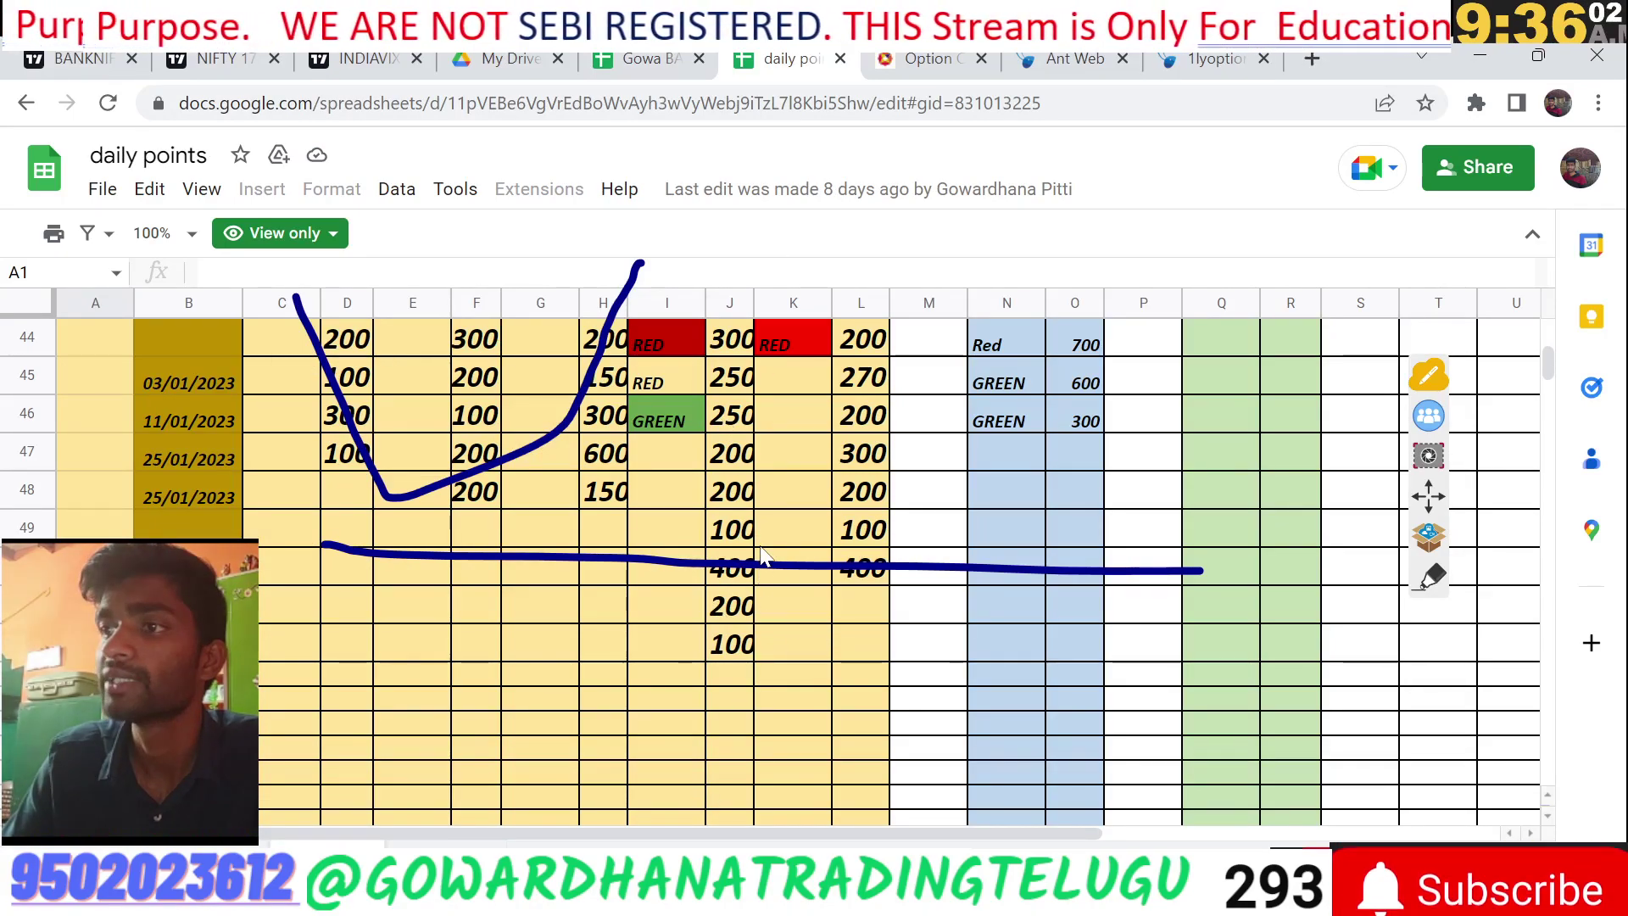
scroll(756, 543, "up", 12)
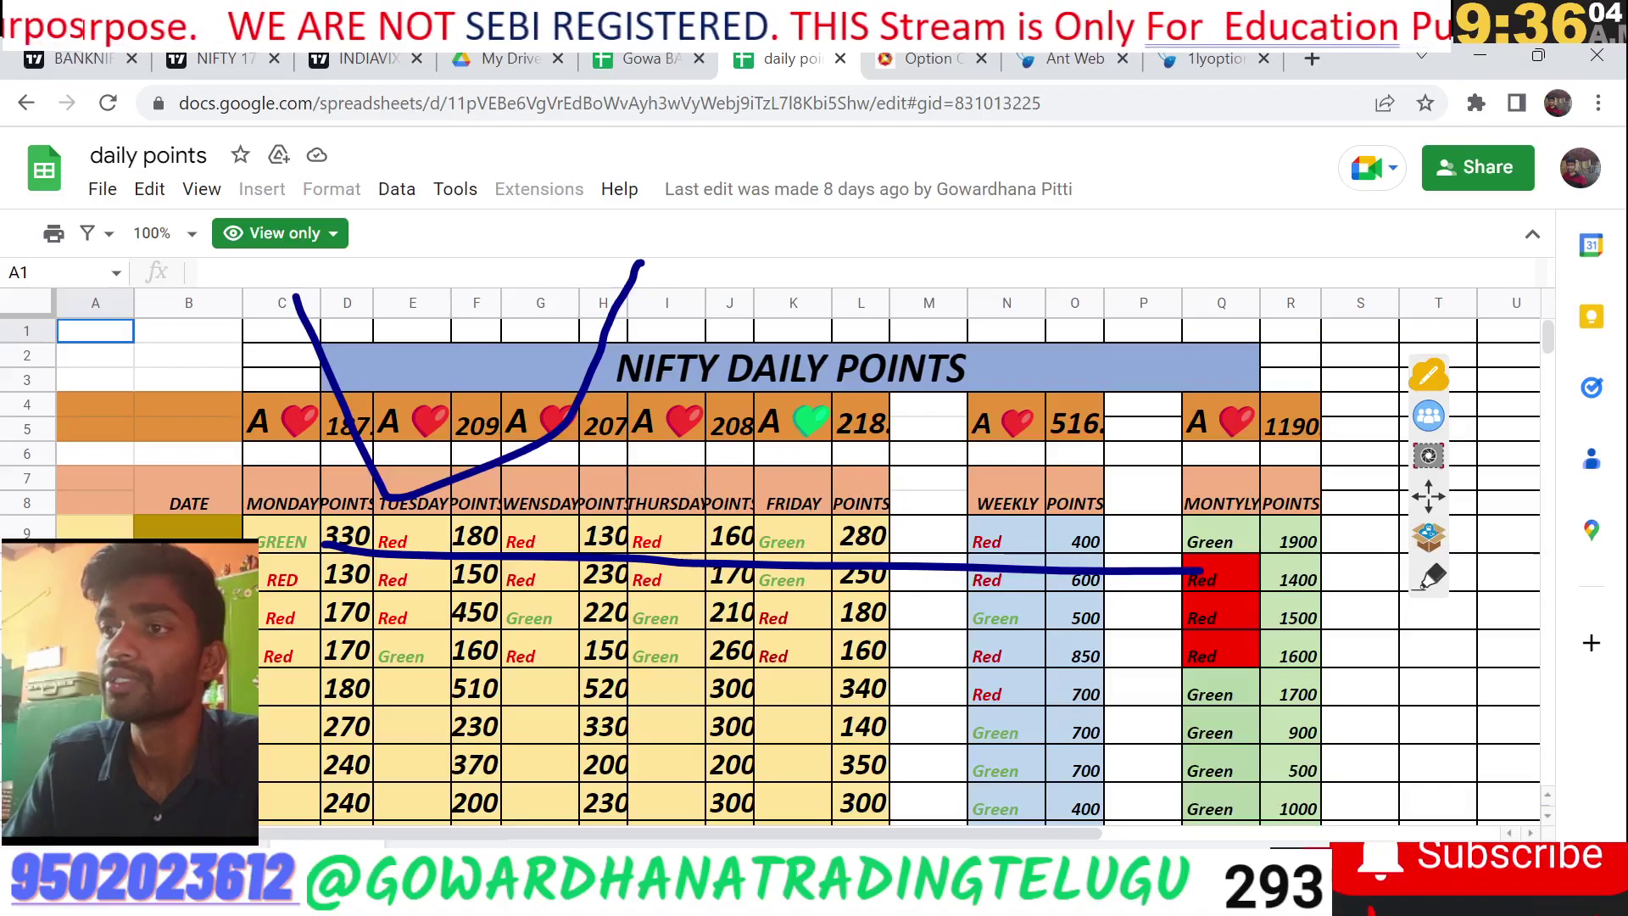
key("ctrl+shift+Page_Down")
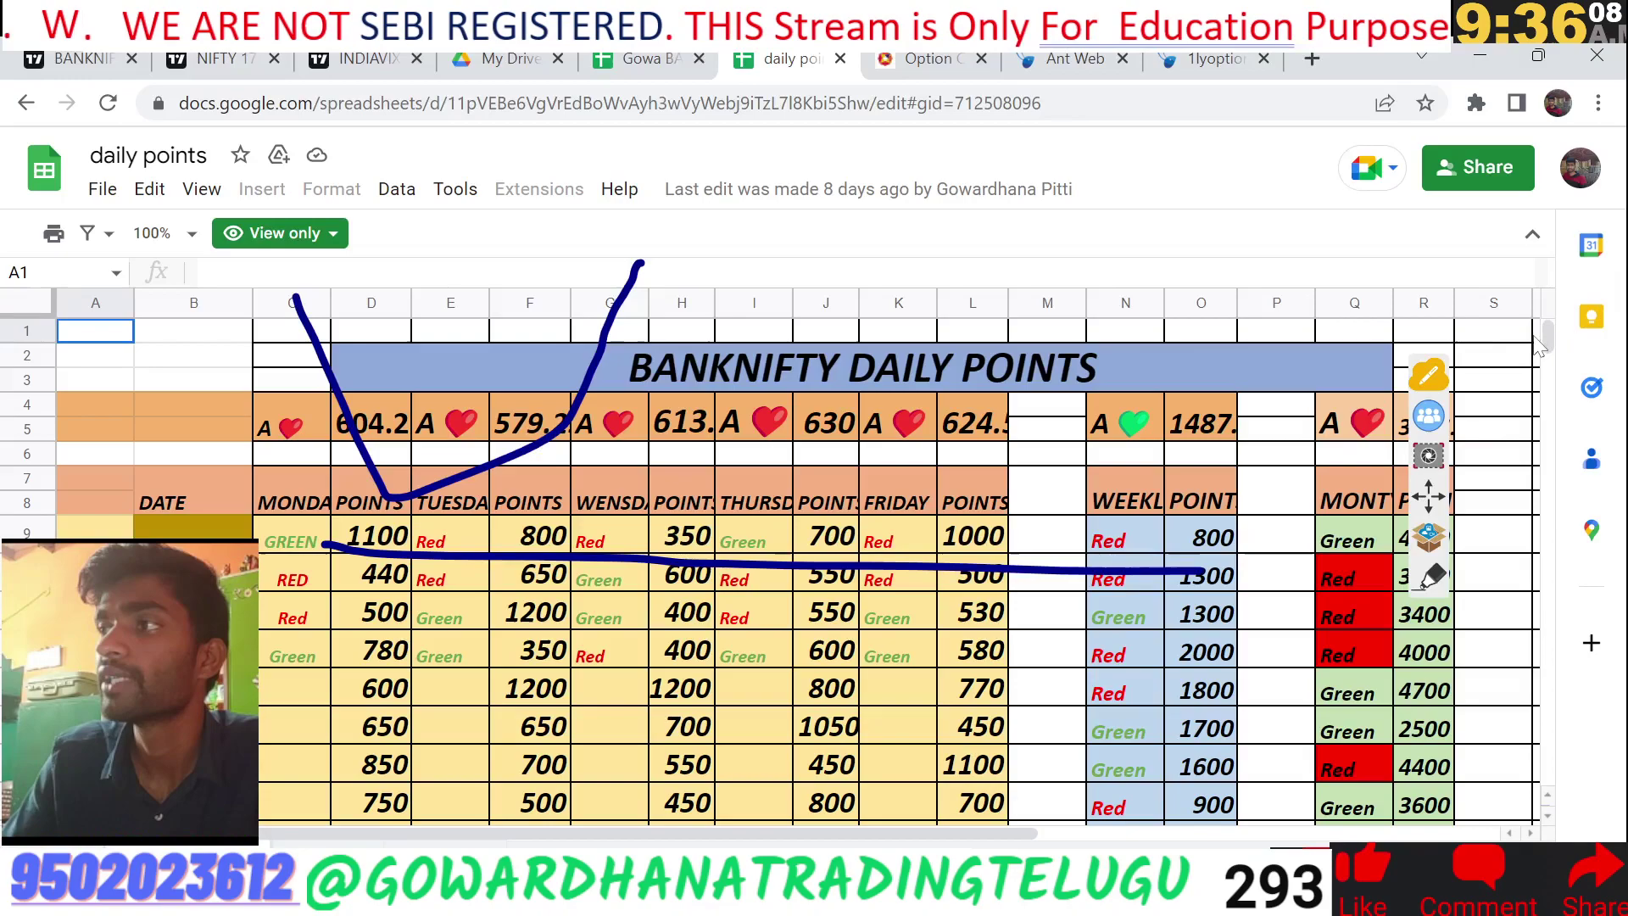
left_click_drag(1550, 337, 1550, 351)
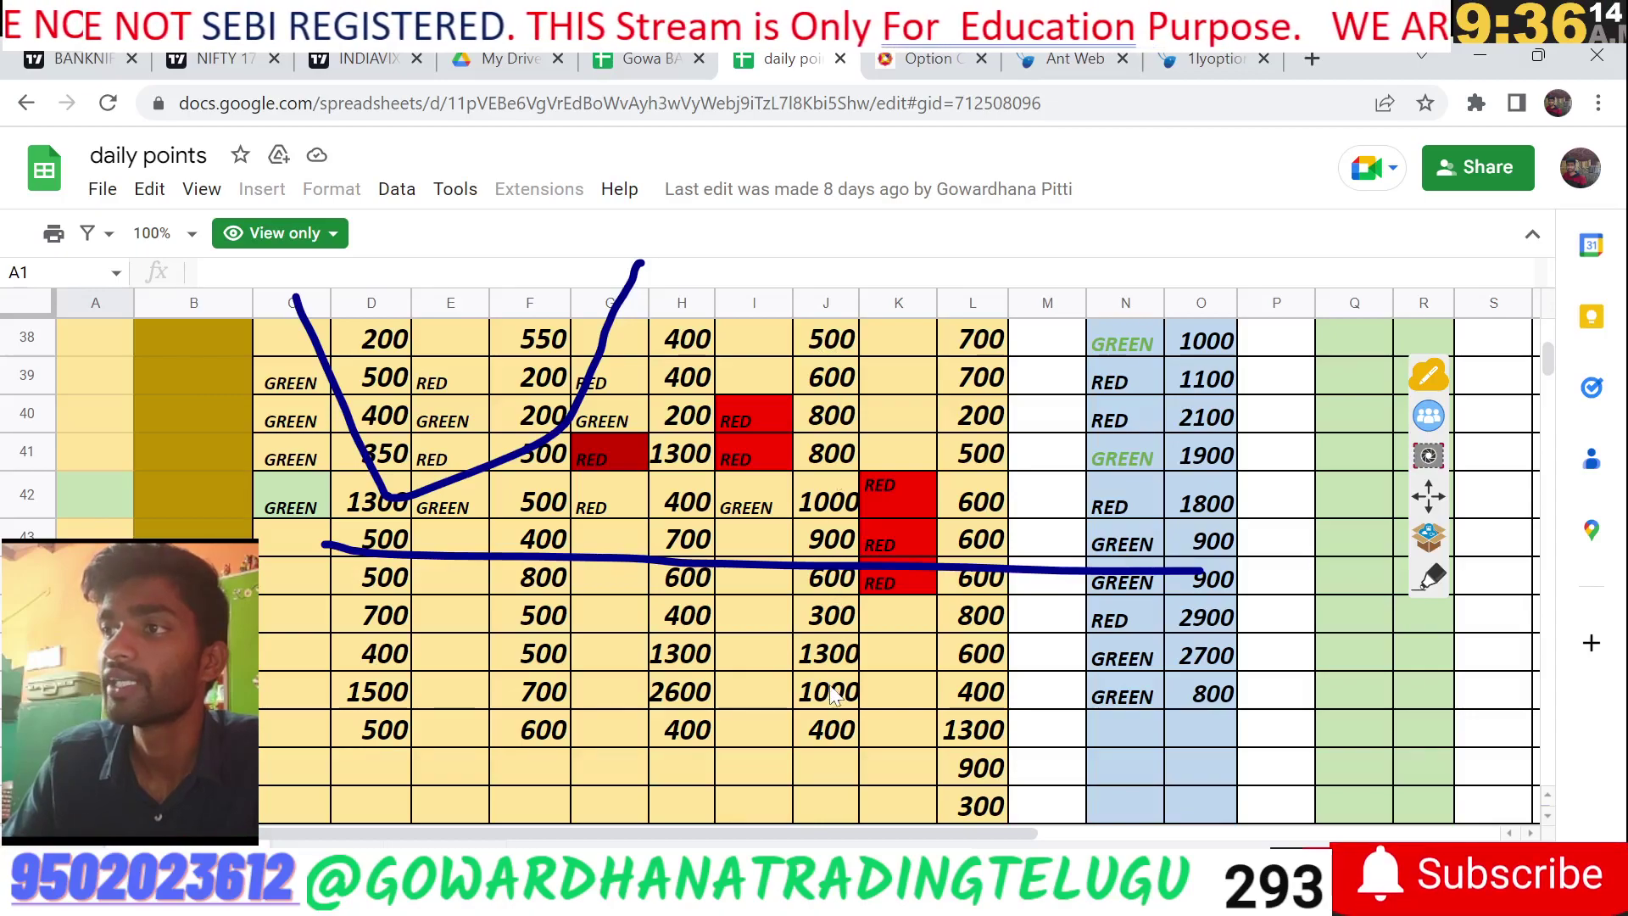
scroll(835, 547, "up", 10)
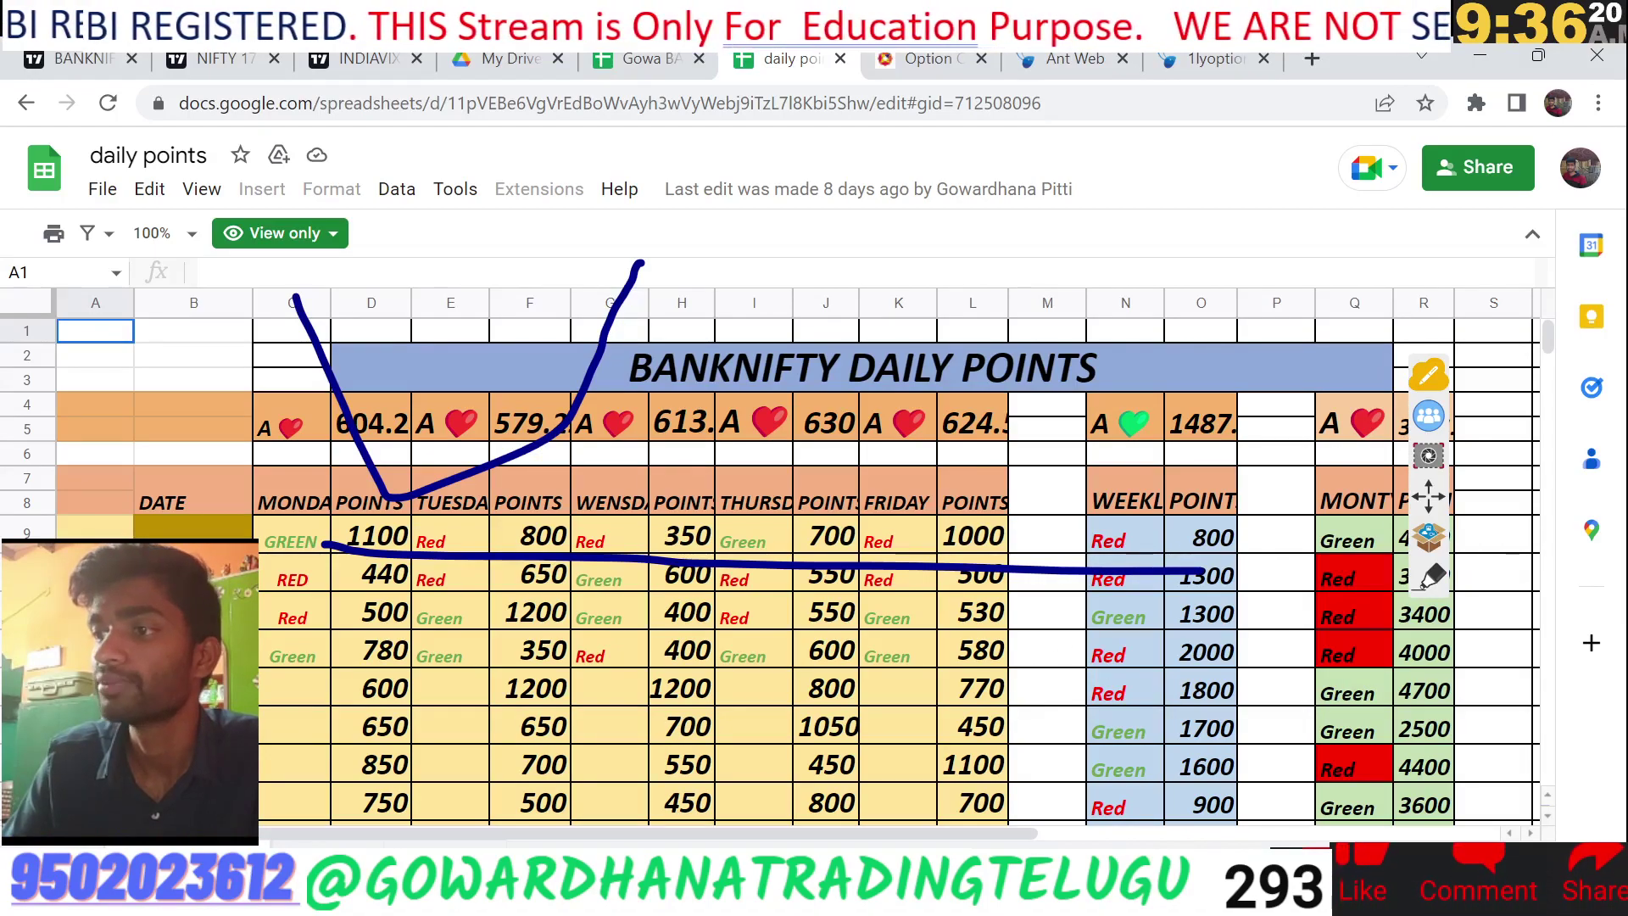
Switch to Opstra, log back in with the Google account, and open the real options portfolio
key("alt+Tab")
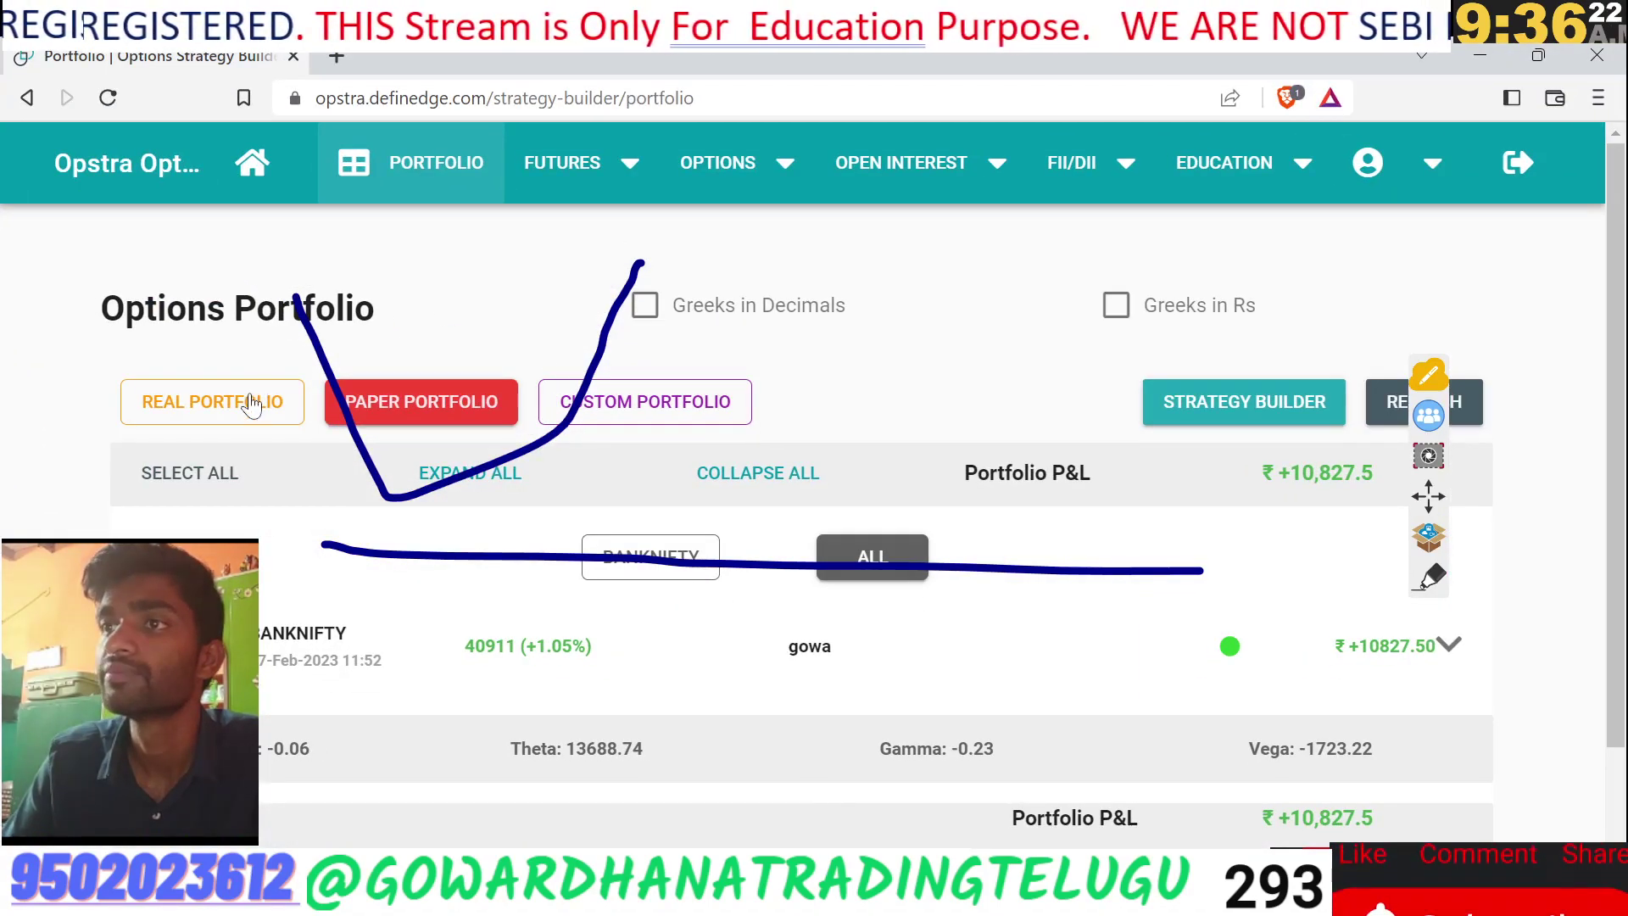
left_click(251, 406)
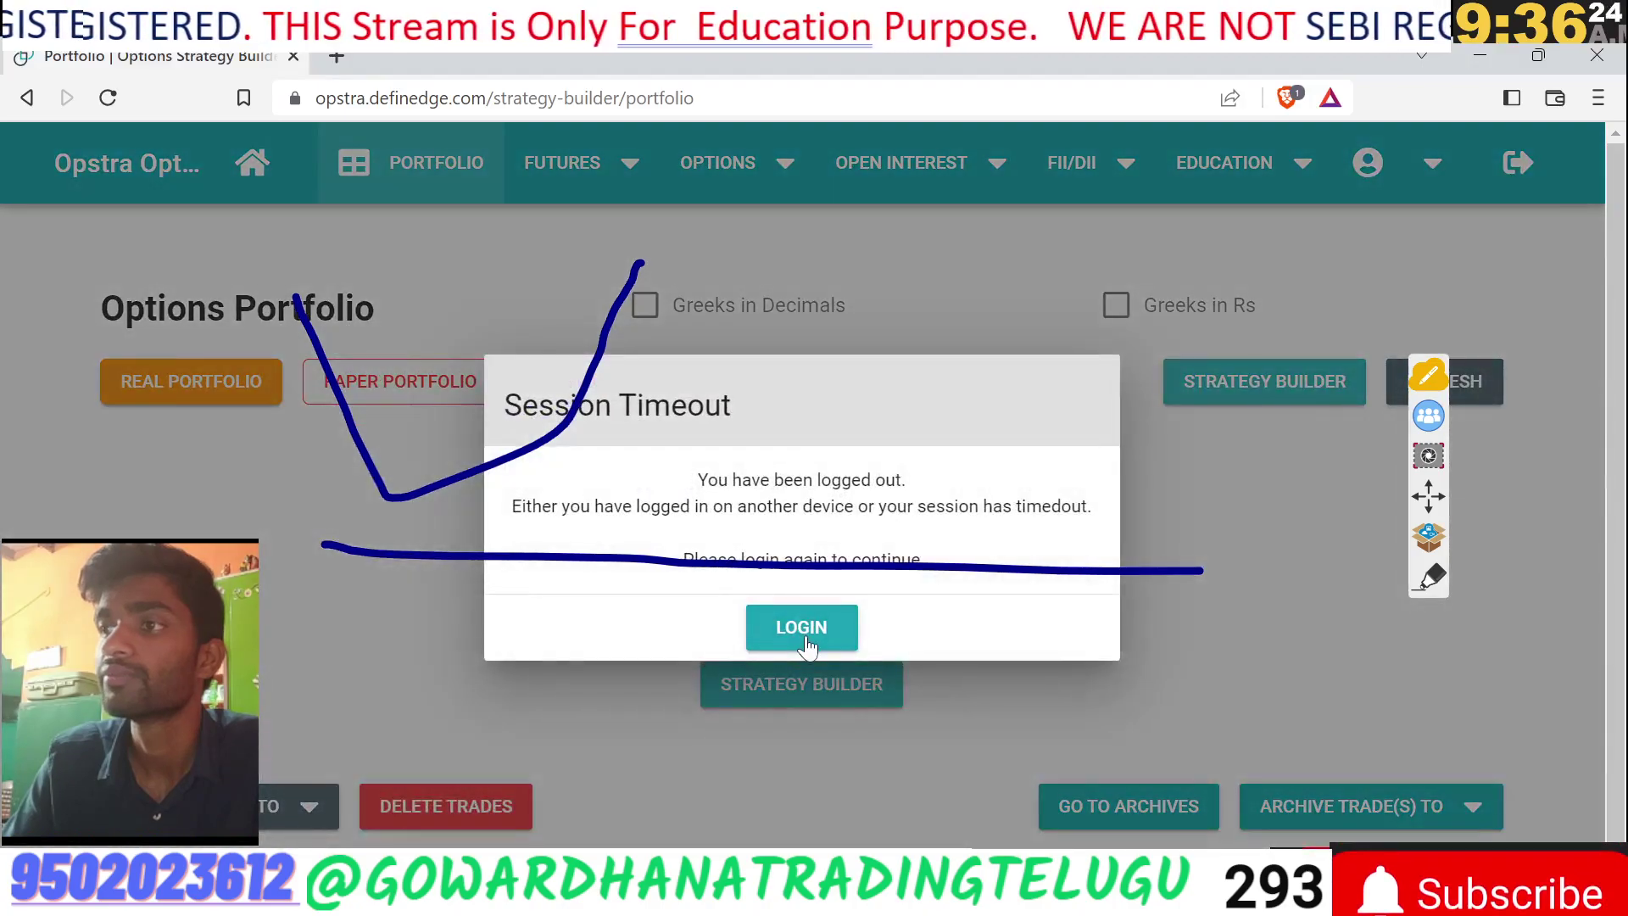
left_click(805, 640)
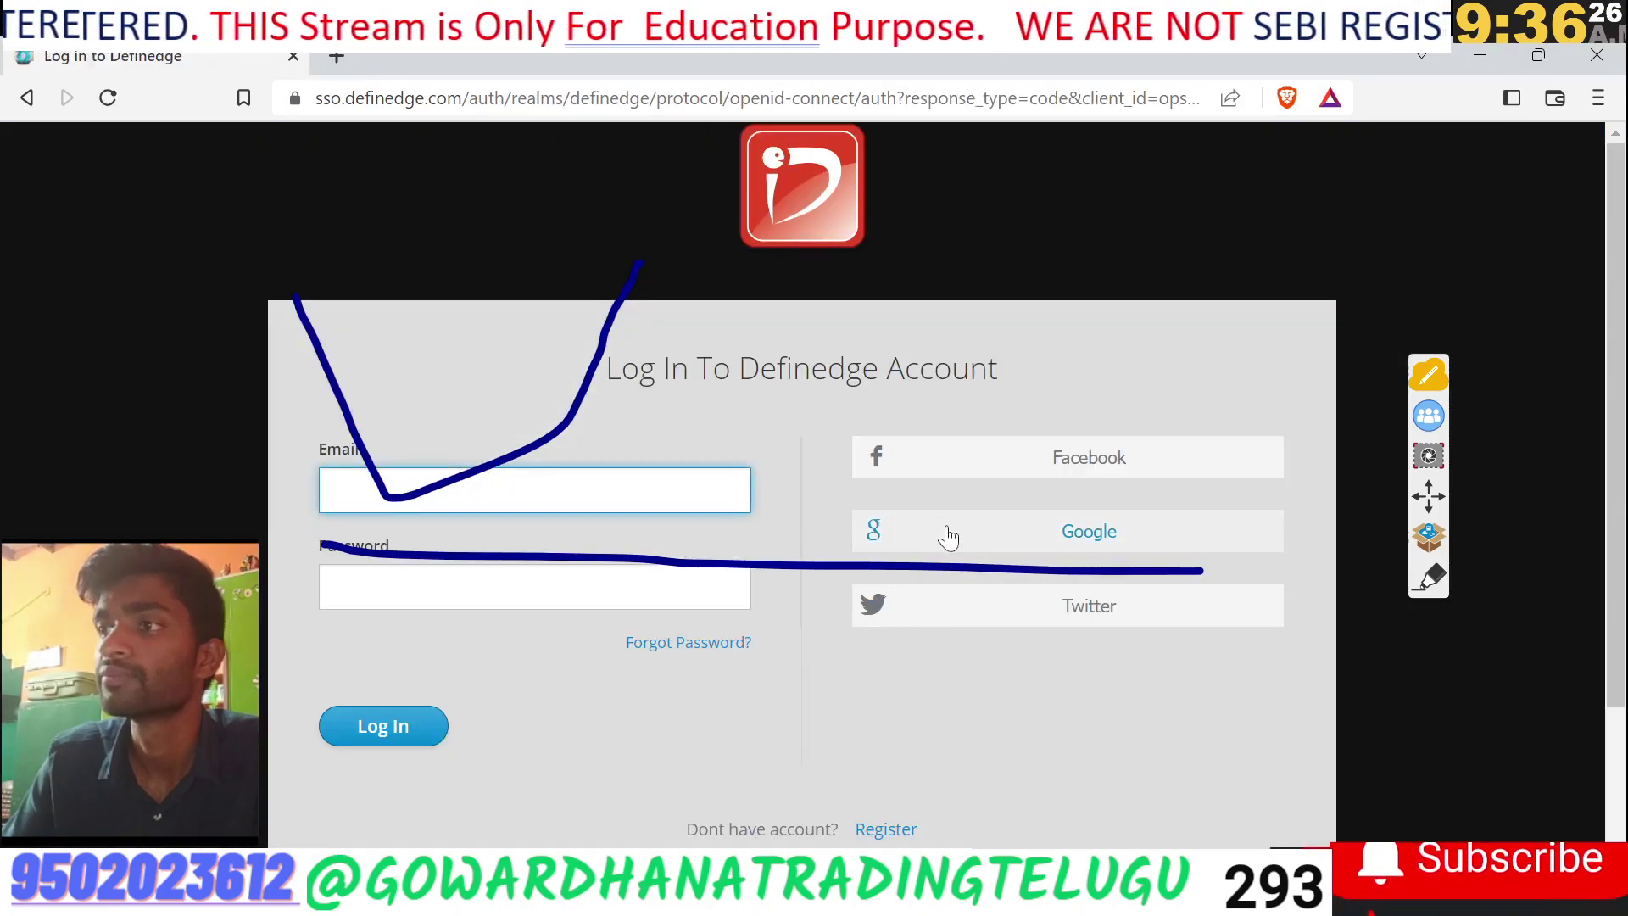
left_click(945, 536)
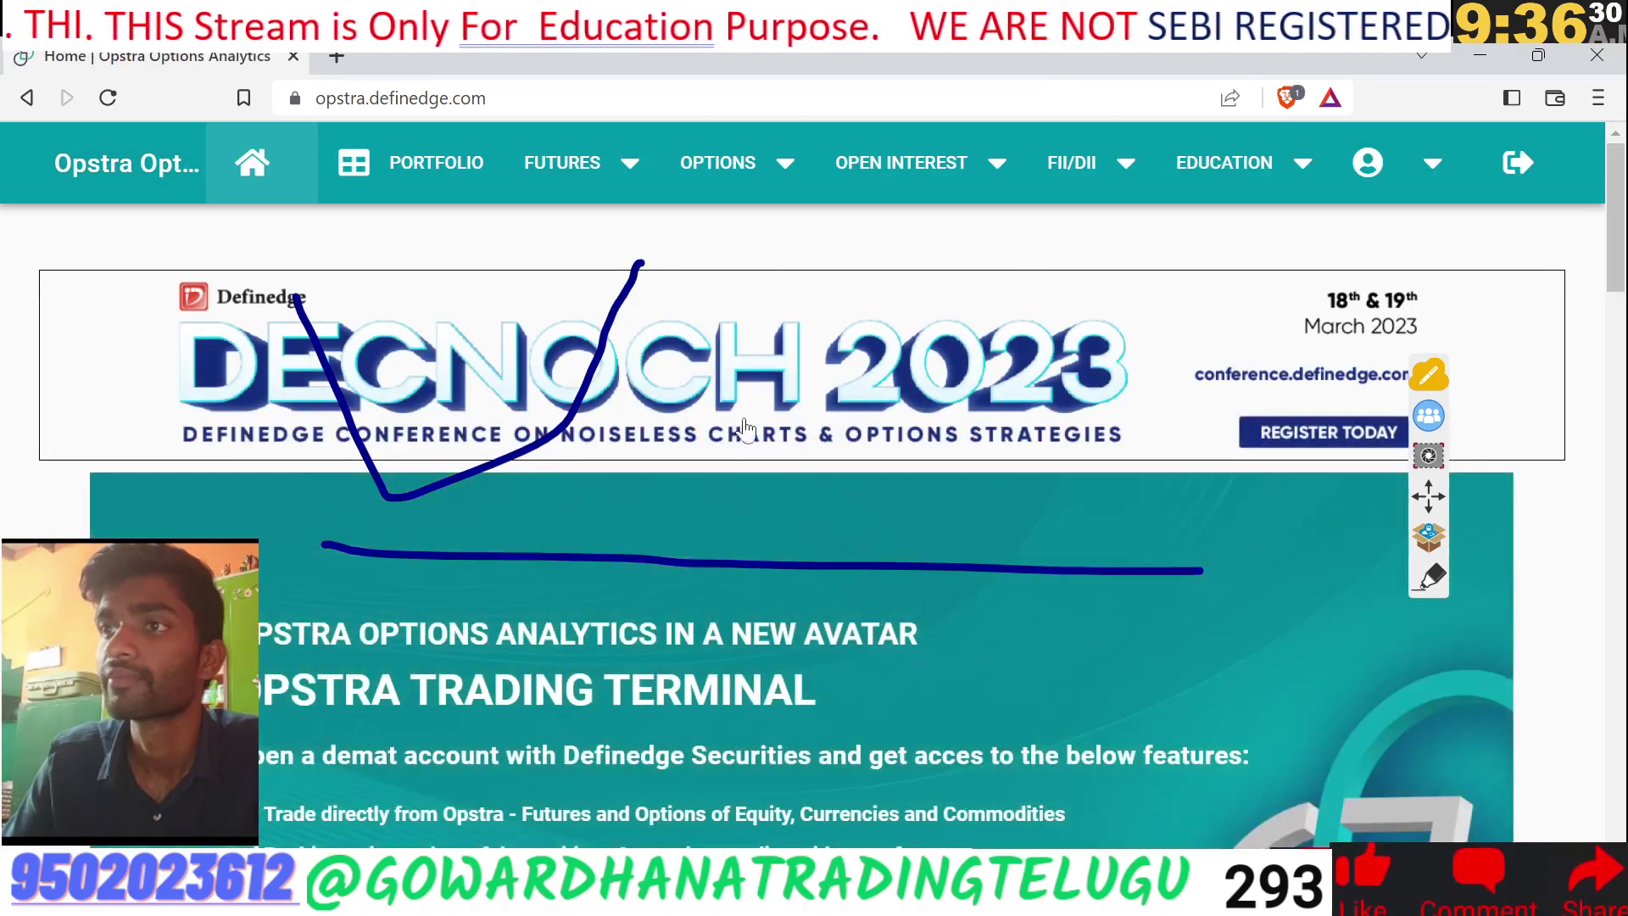
left_click(451, 166)
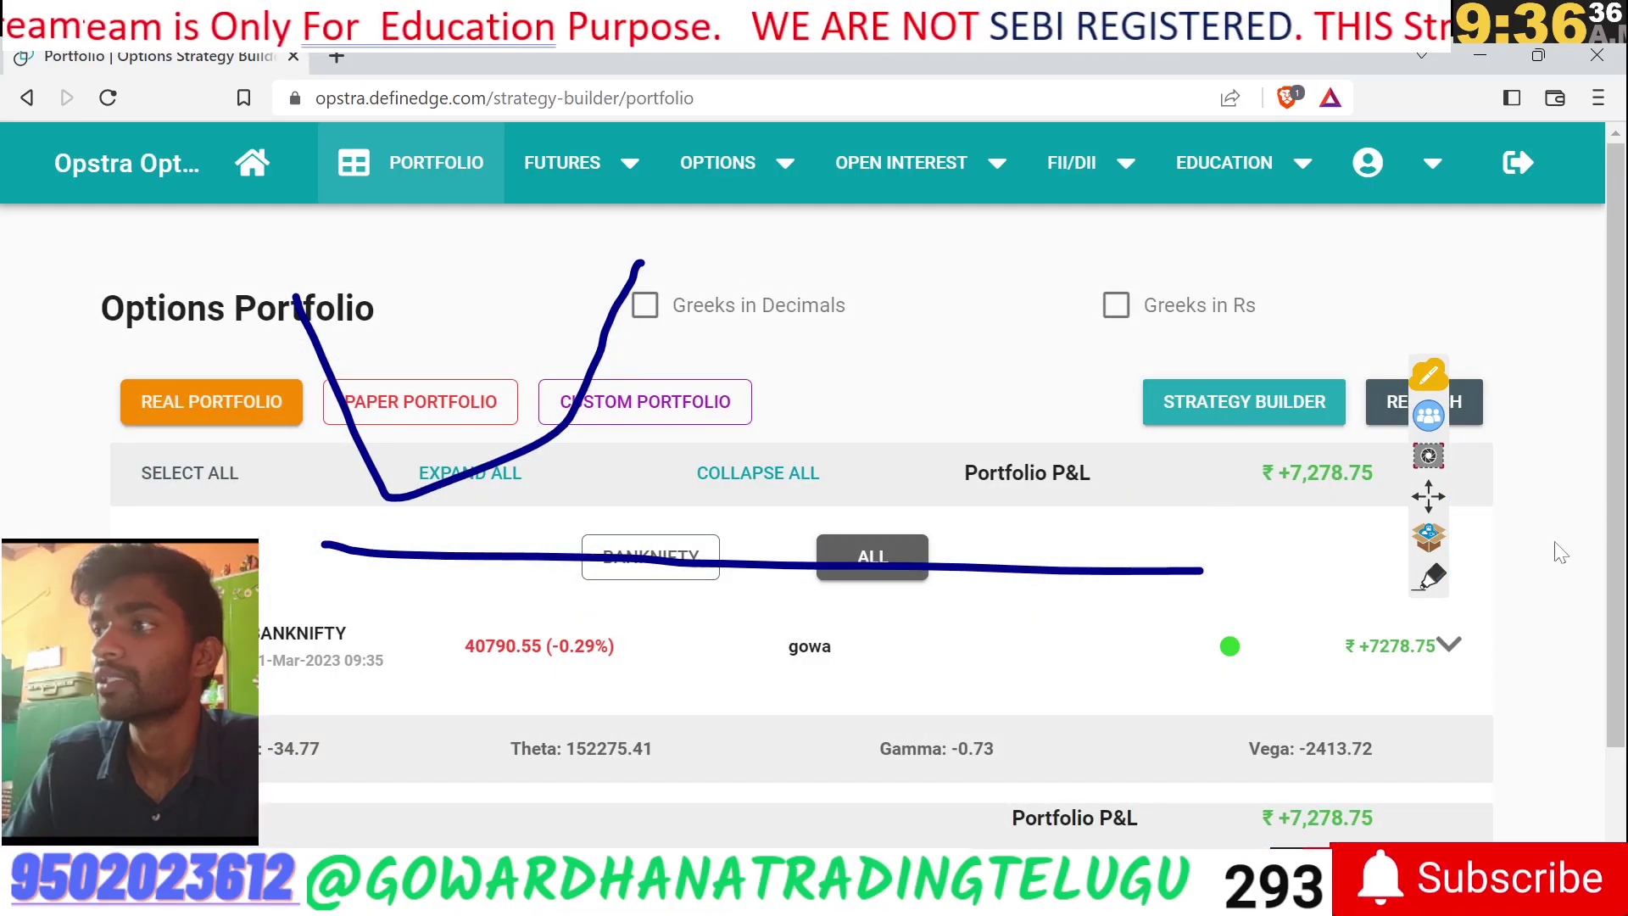
Review the positions of the 01-Mar-2023 BANKNIFTY strategy and delete that trade from the real portfolio
left_click(1449, 644)
scroll(788, 555, "down", 4)
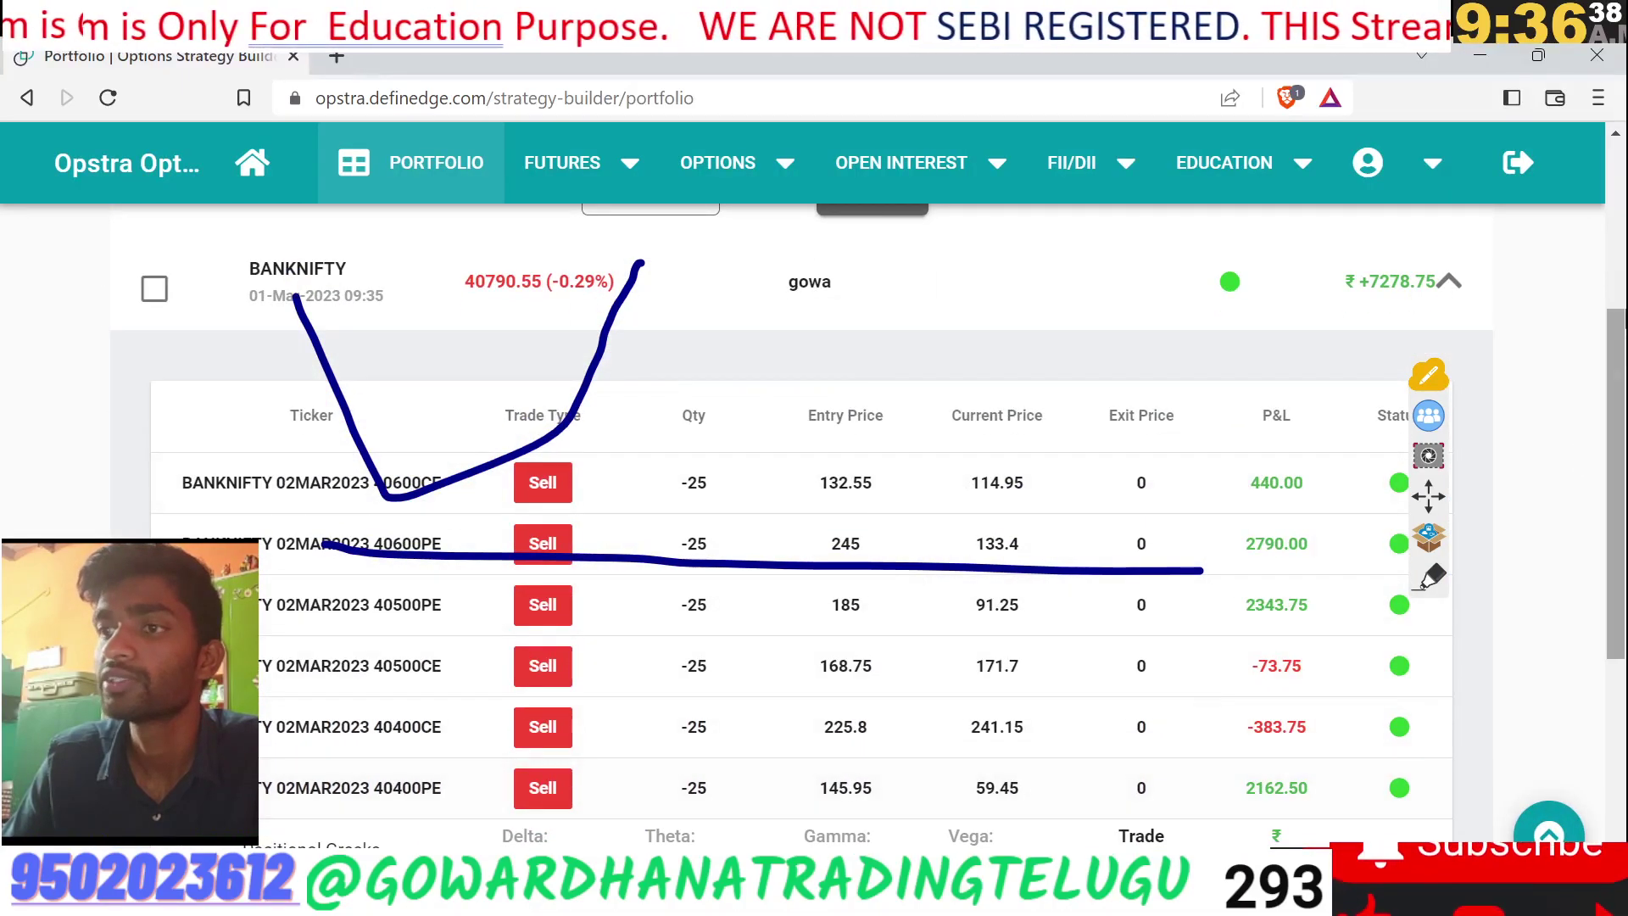
scroll(801, 509, "down", 1)
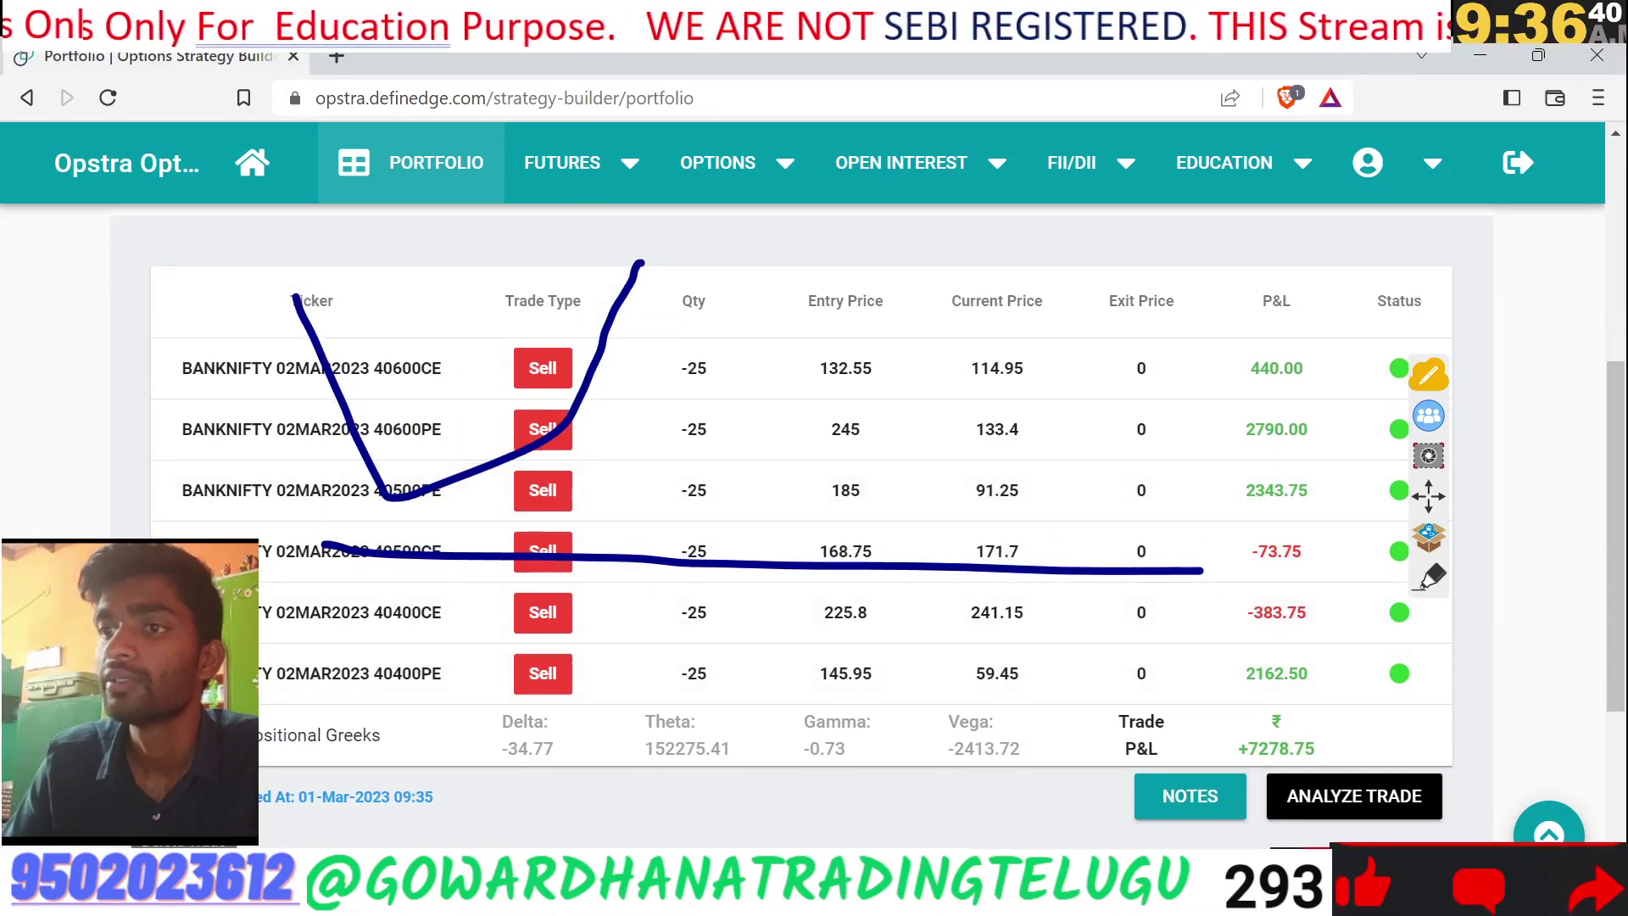
left_click(183, 848)
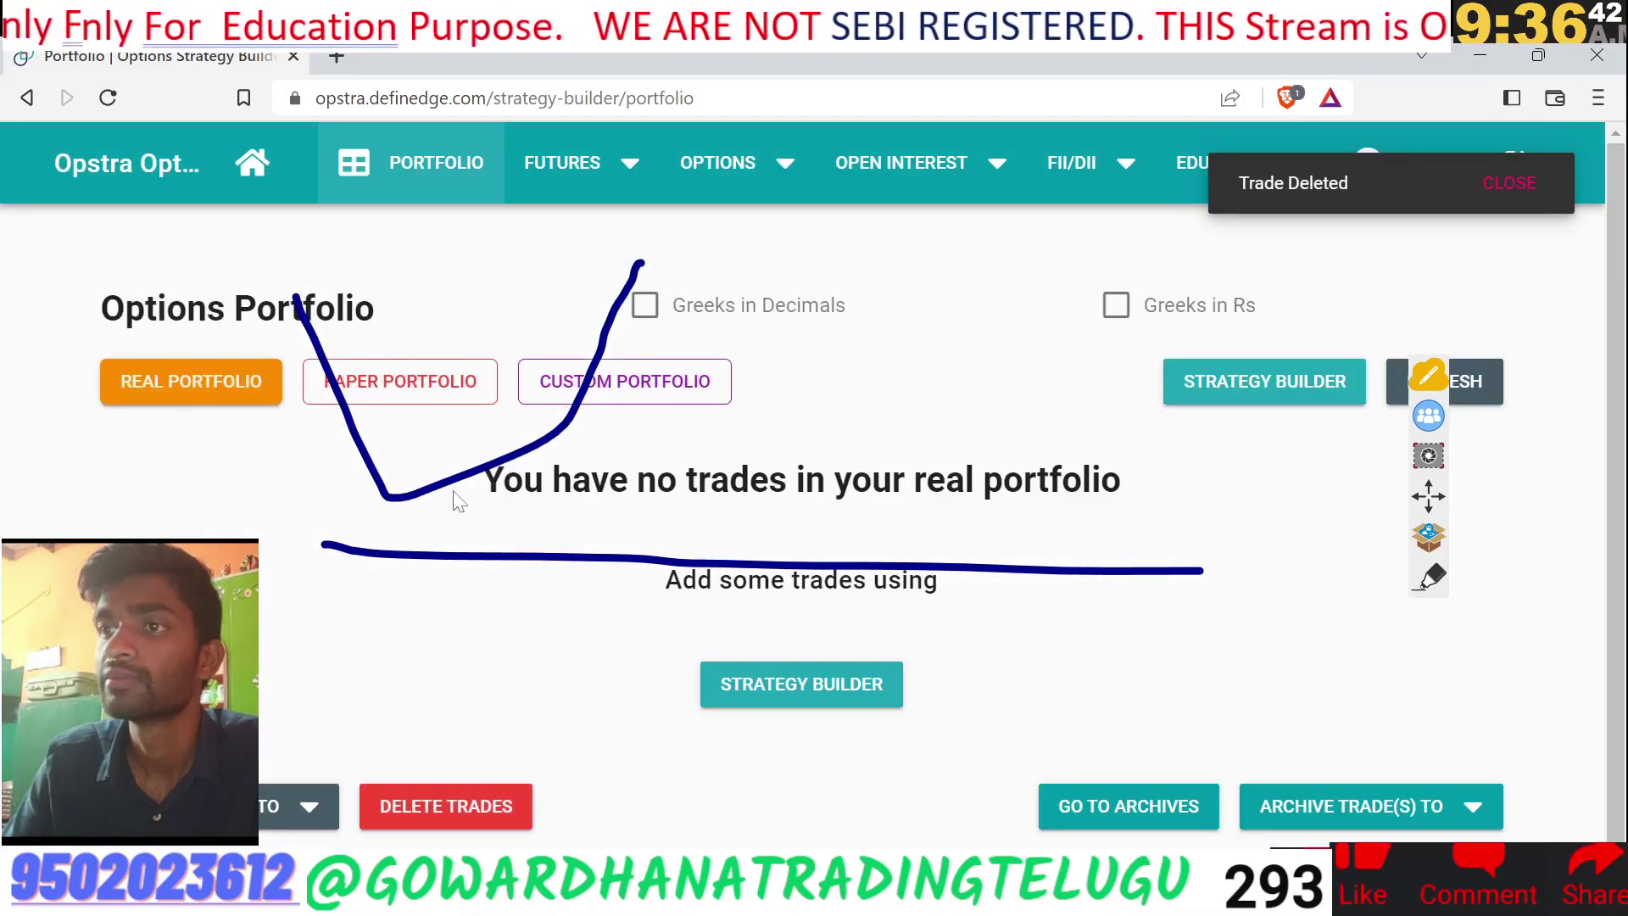
Open the Strategy Builder, select BANKNIFTY as the index, and set the position entry to options
left_click(1208, 384)
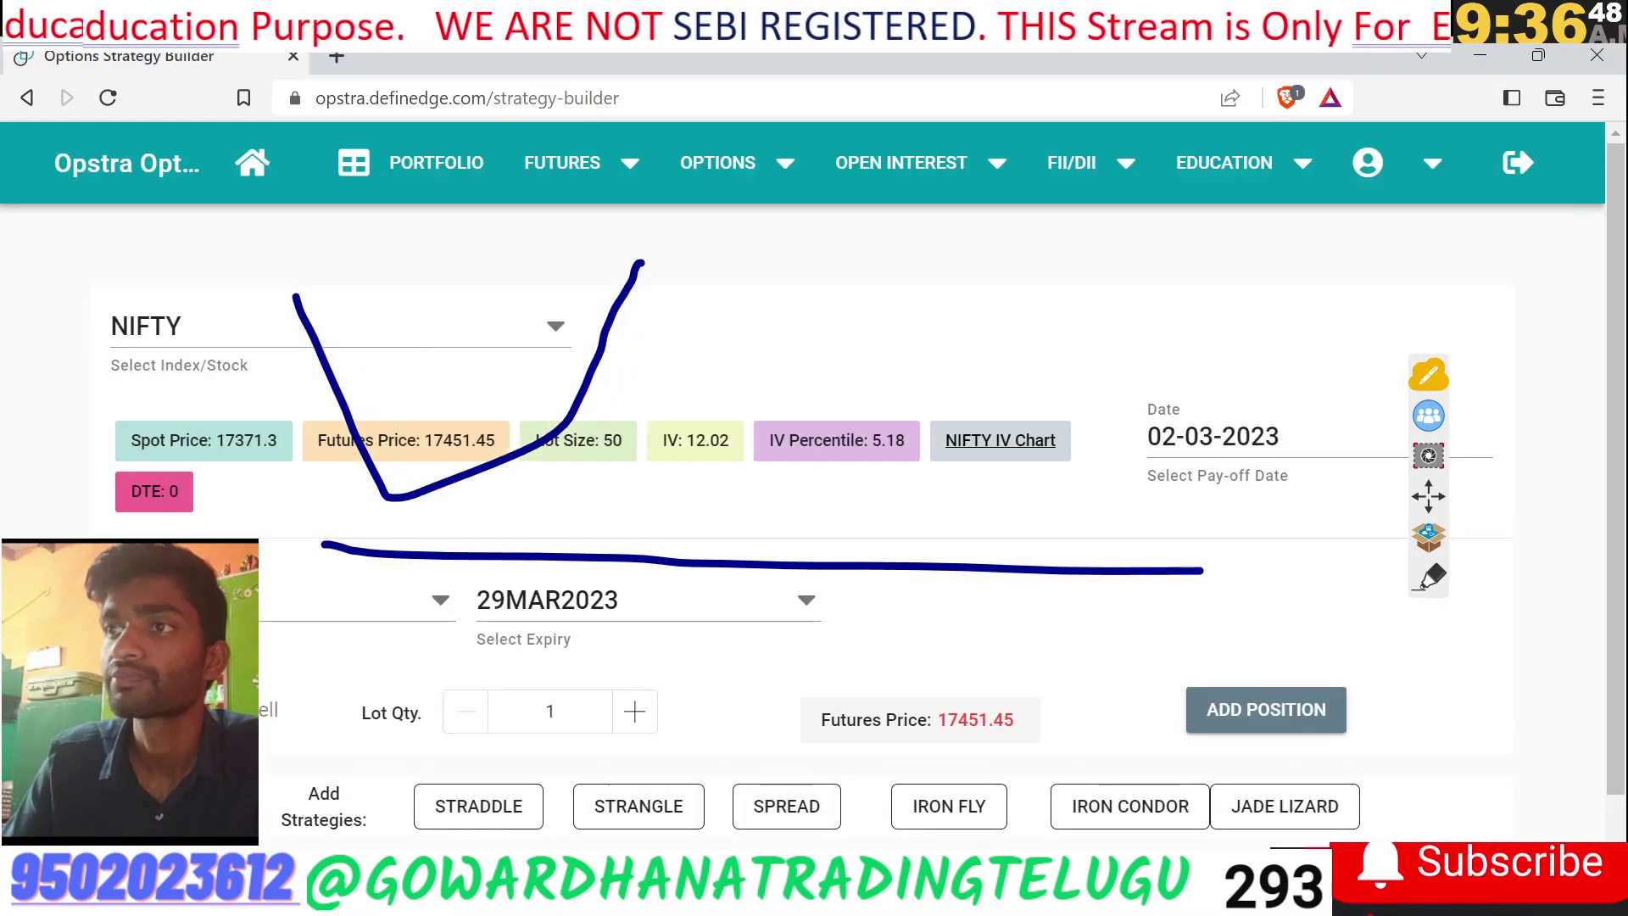
left_click(399, 326)
left_click(296, 450)
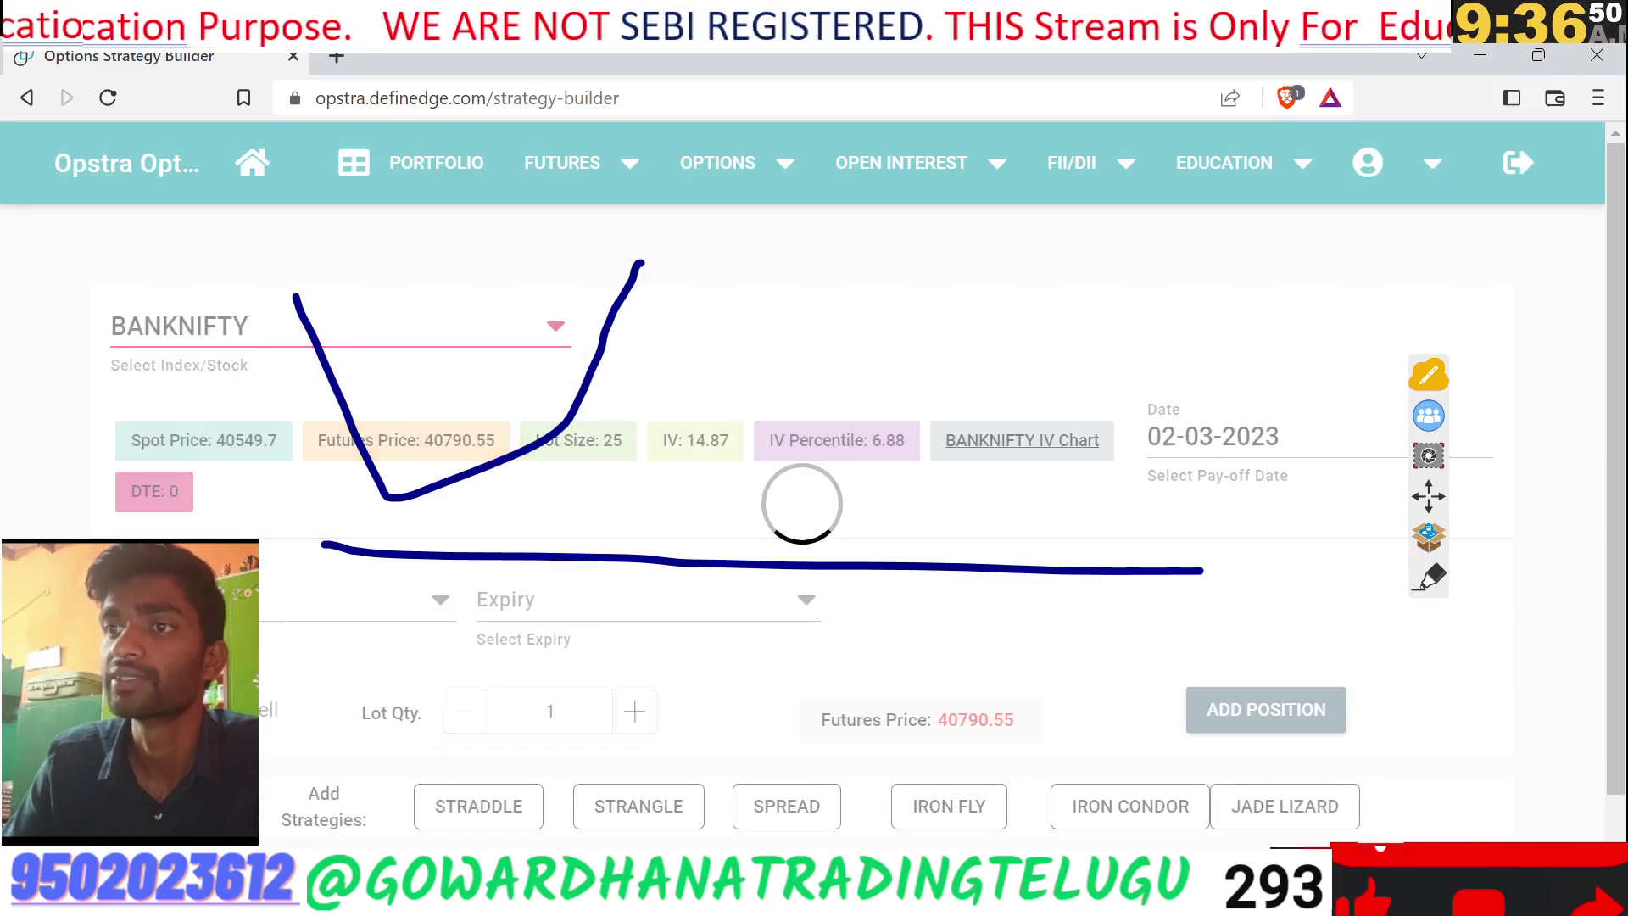
left_click(280, 600)
left_click(280, 721)
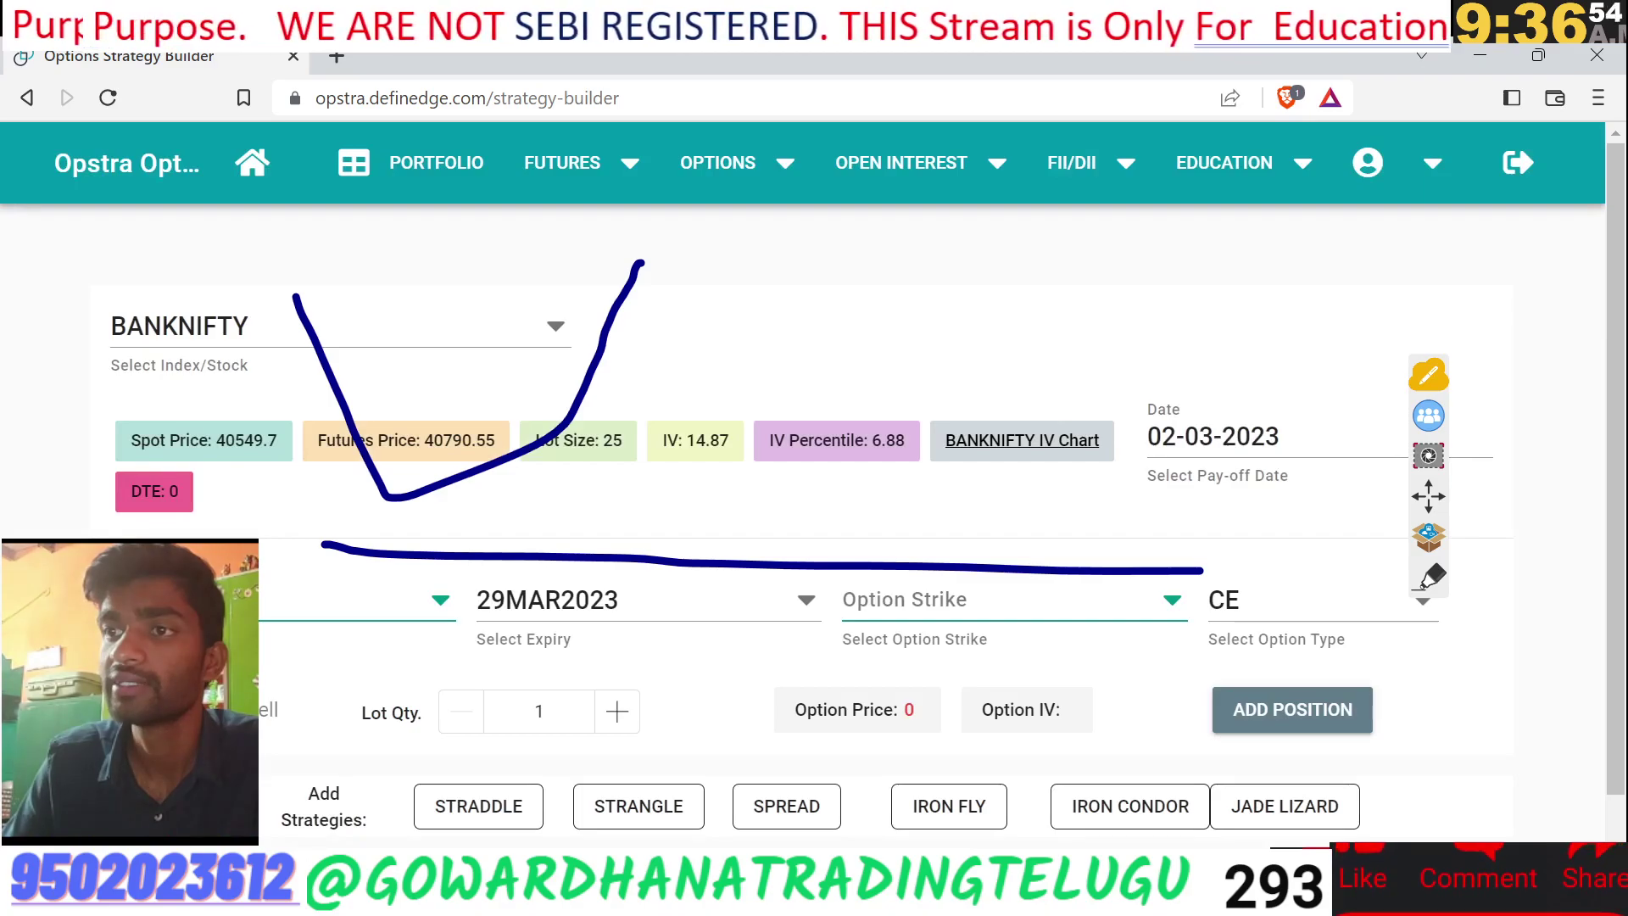
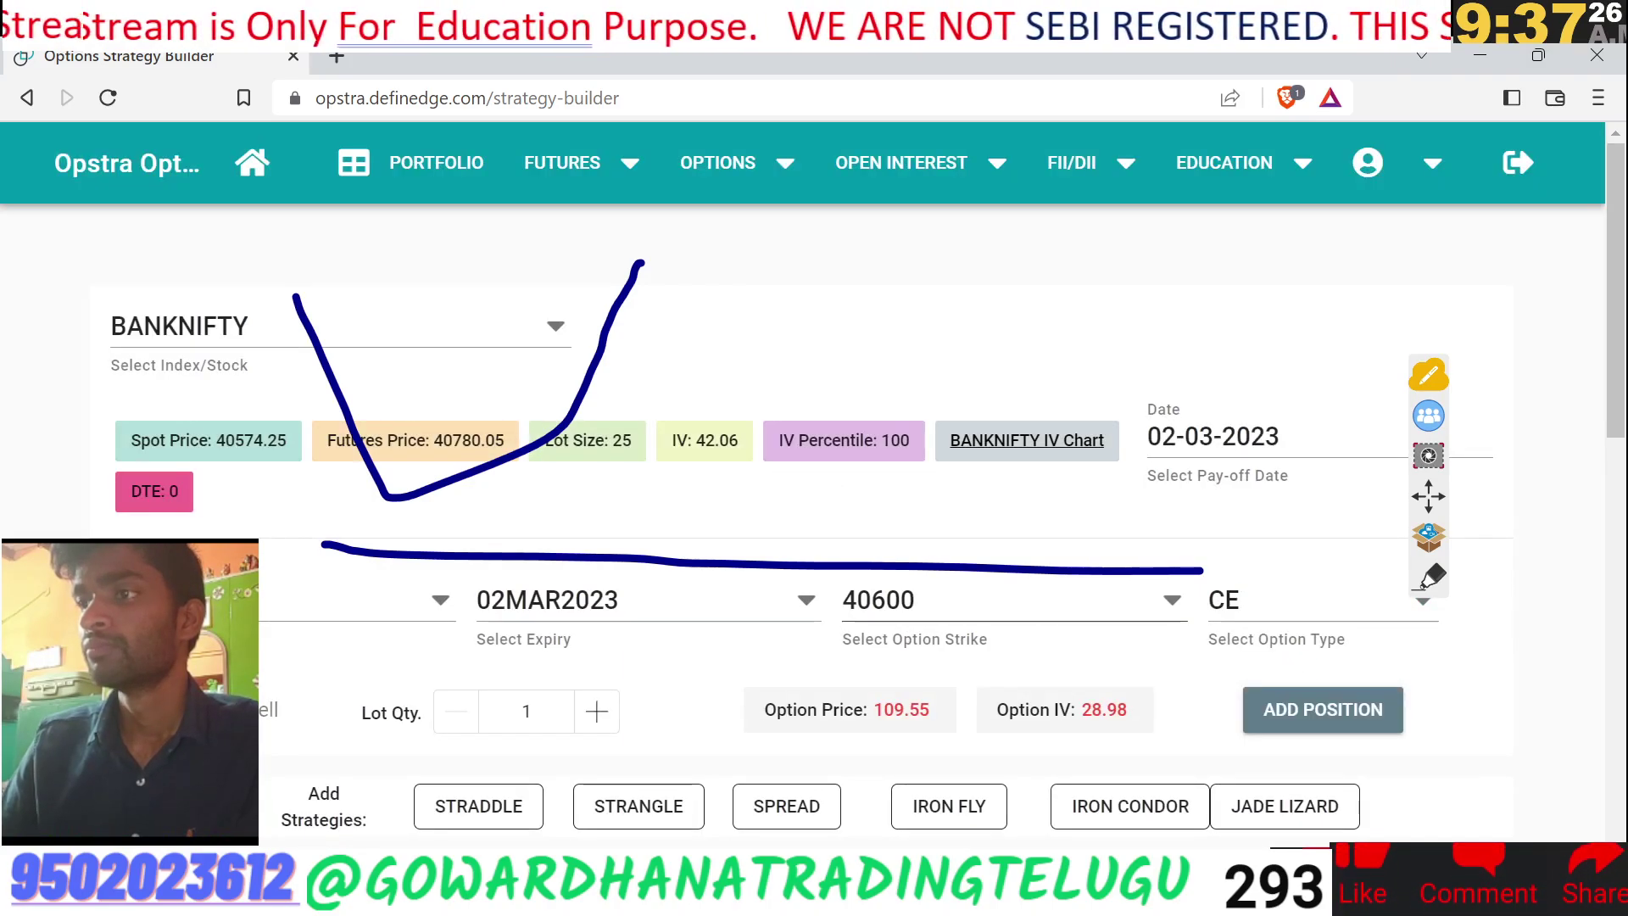
Add a one-lot sell position in the BANKNIFTY 02MAR2023 40700 CE option
key("BackSpace")
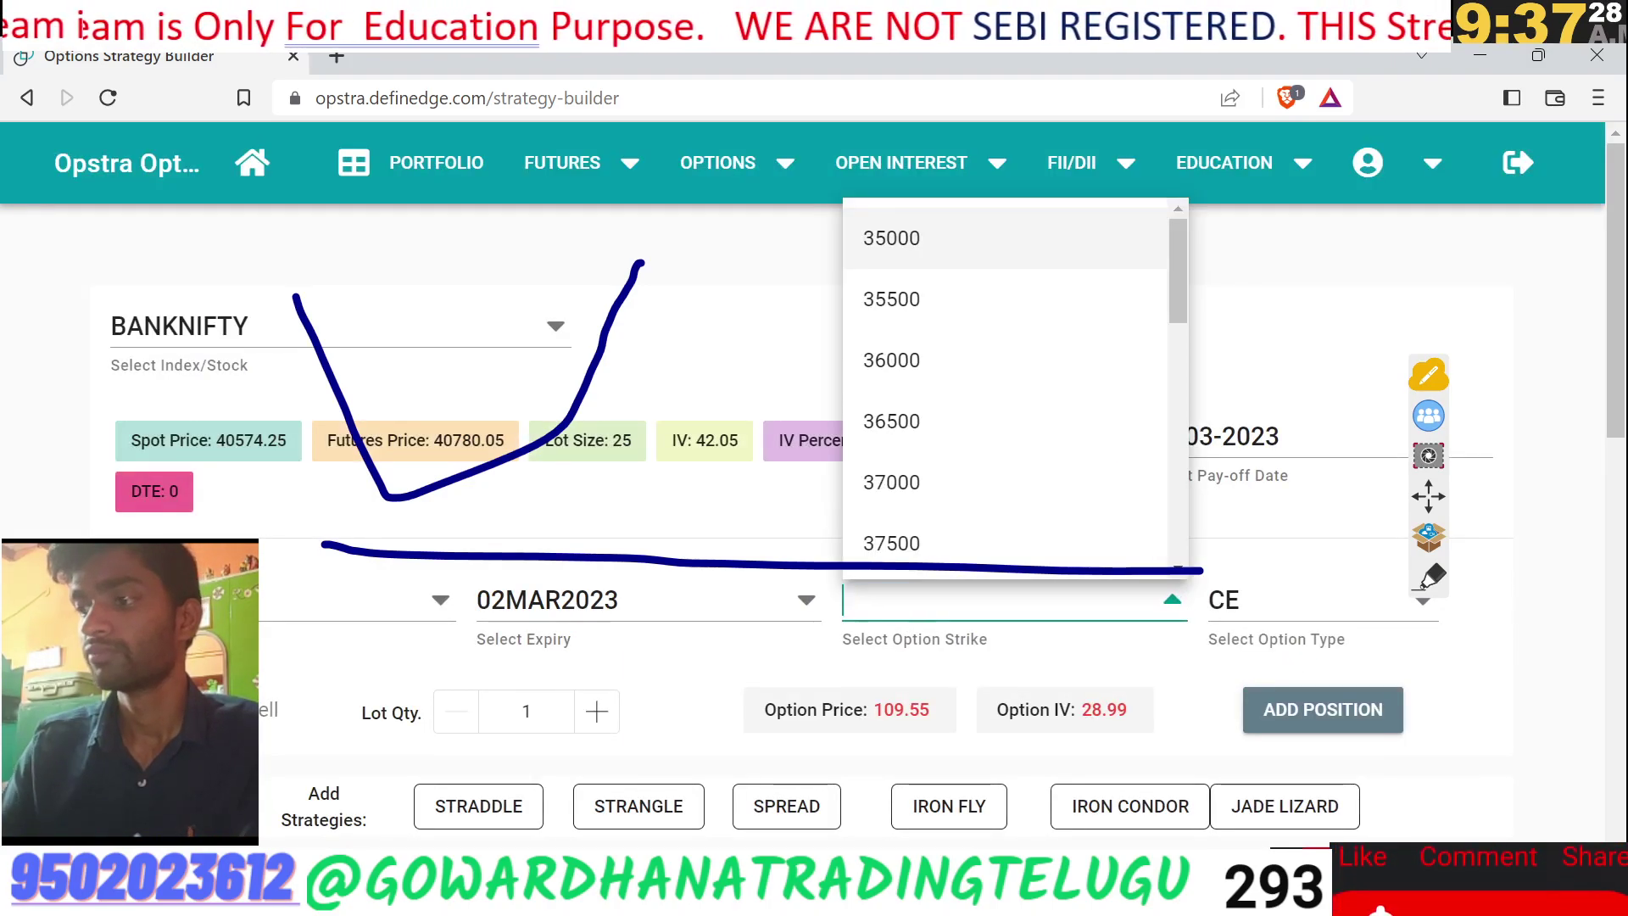
type("40")
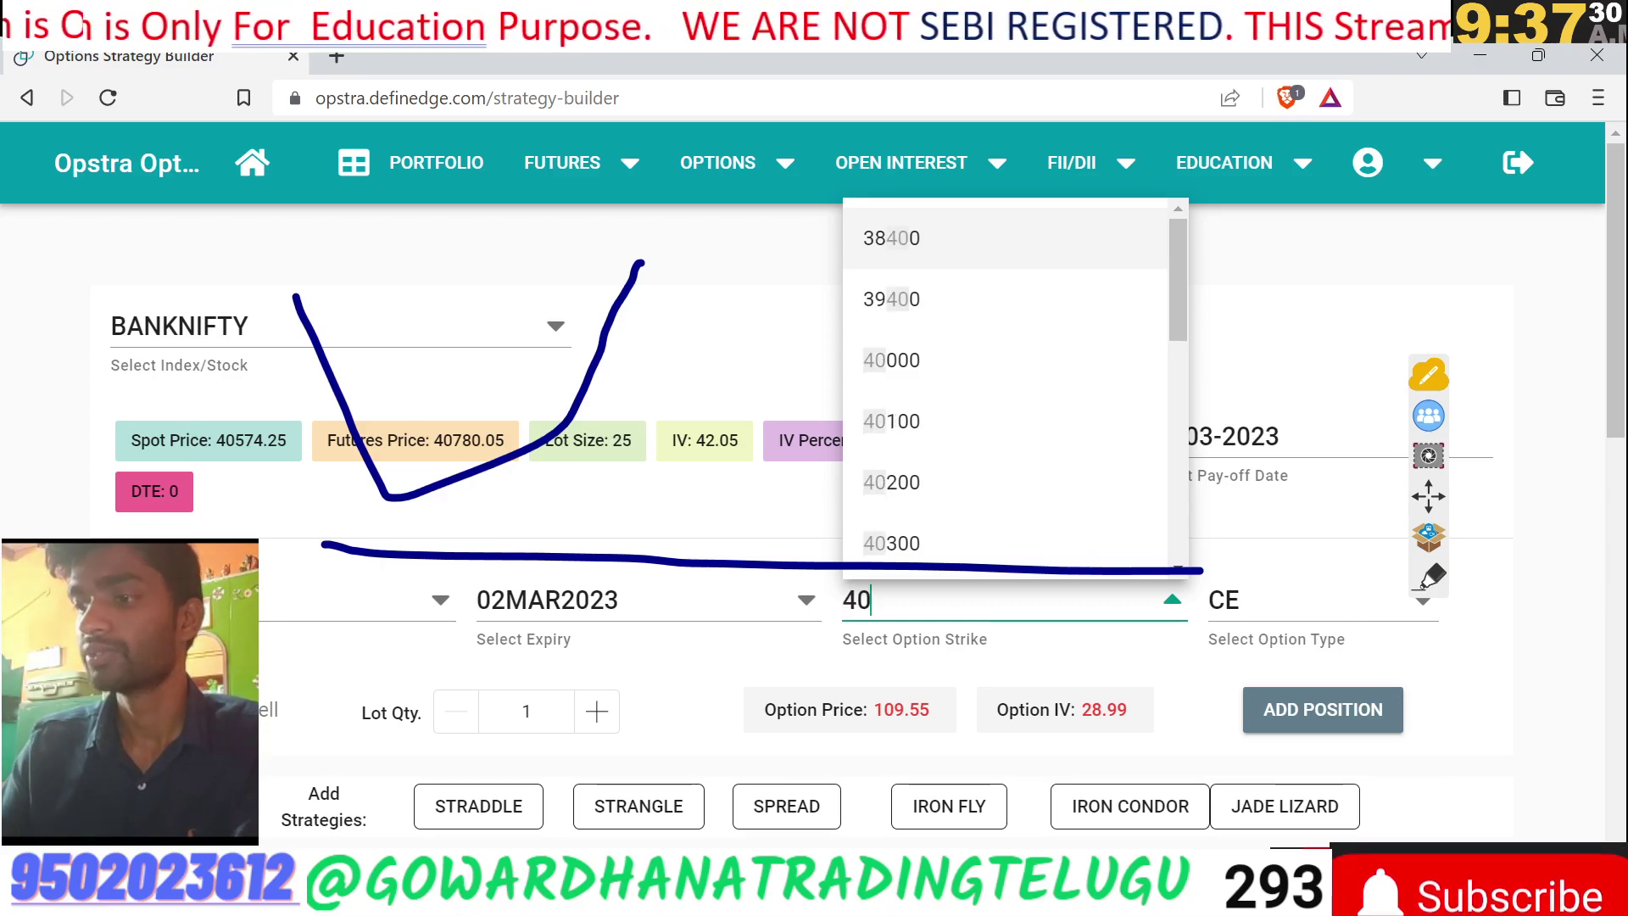
type("700")
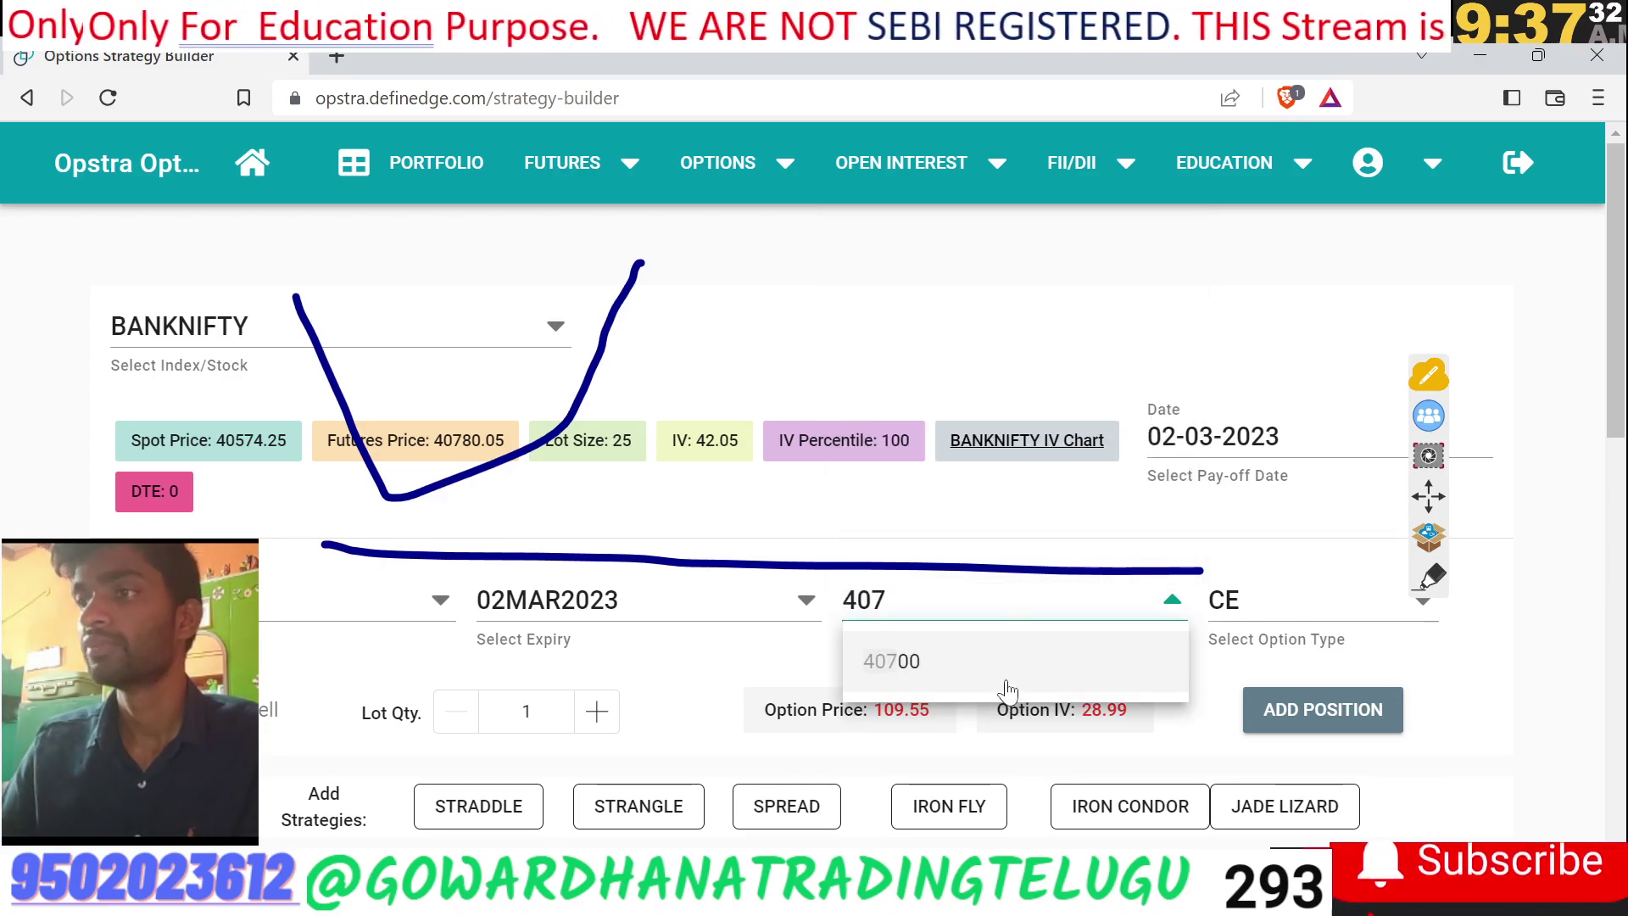
left_click(1009, 683)
left_click(1261, 711)
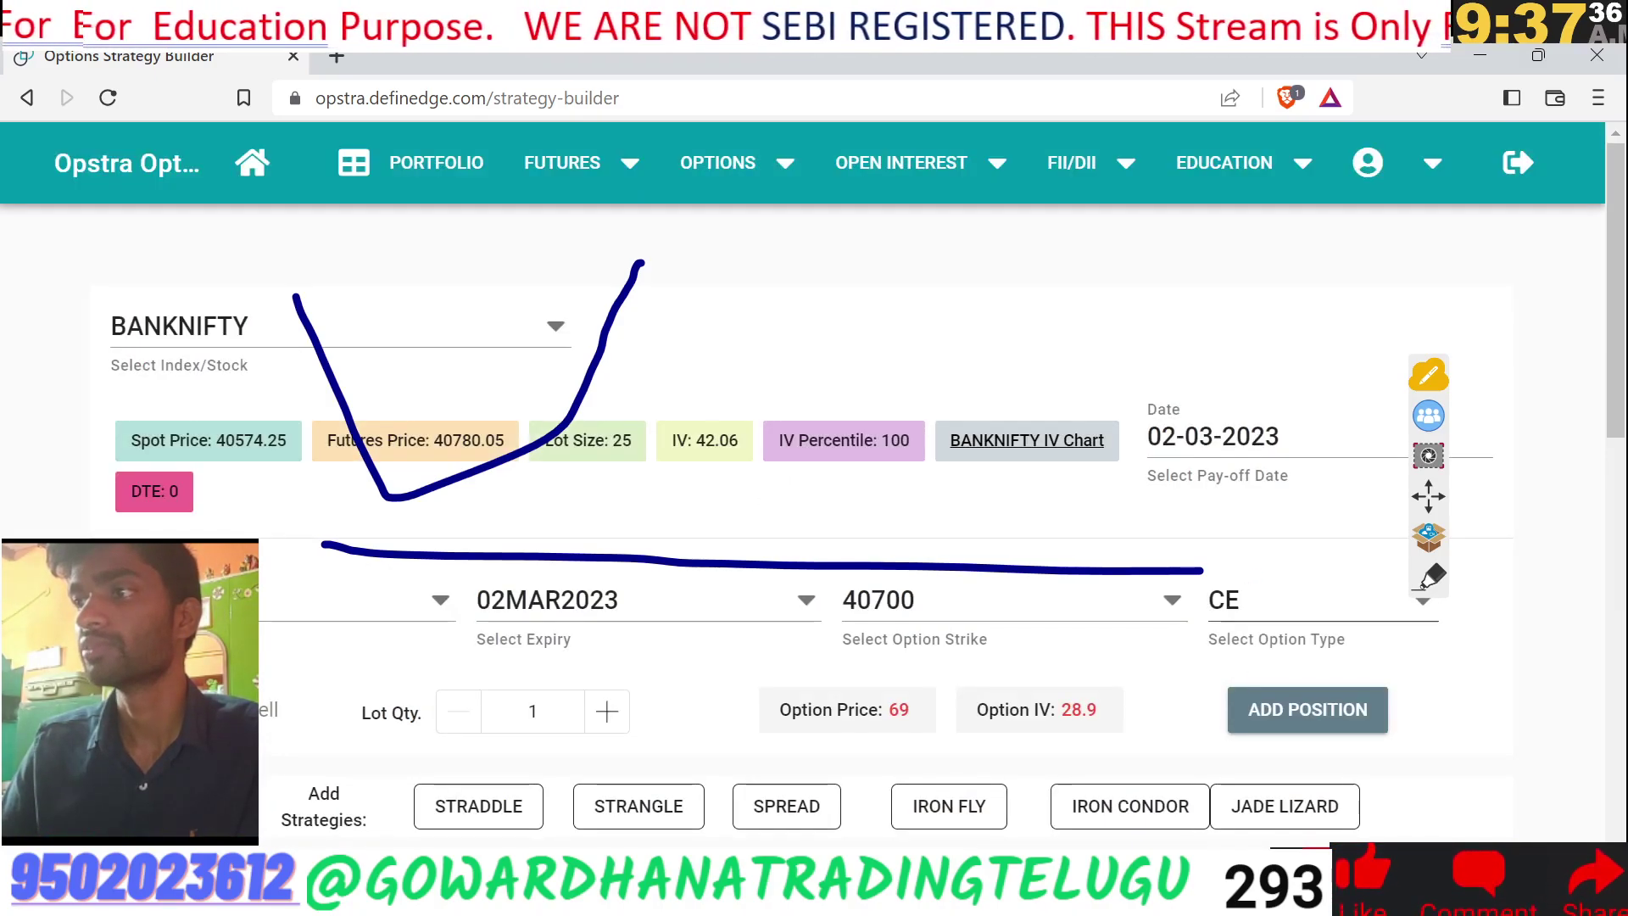
Add a one-lot sell position in the BANKNIFTY 02MAR2023 40700 PE option
left_click(1233, 597)
left_click(1243, 723)
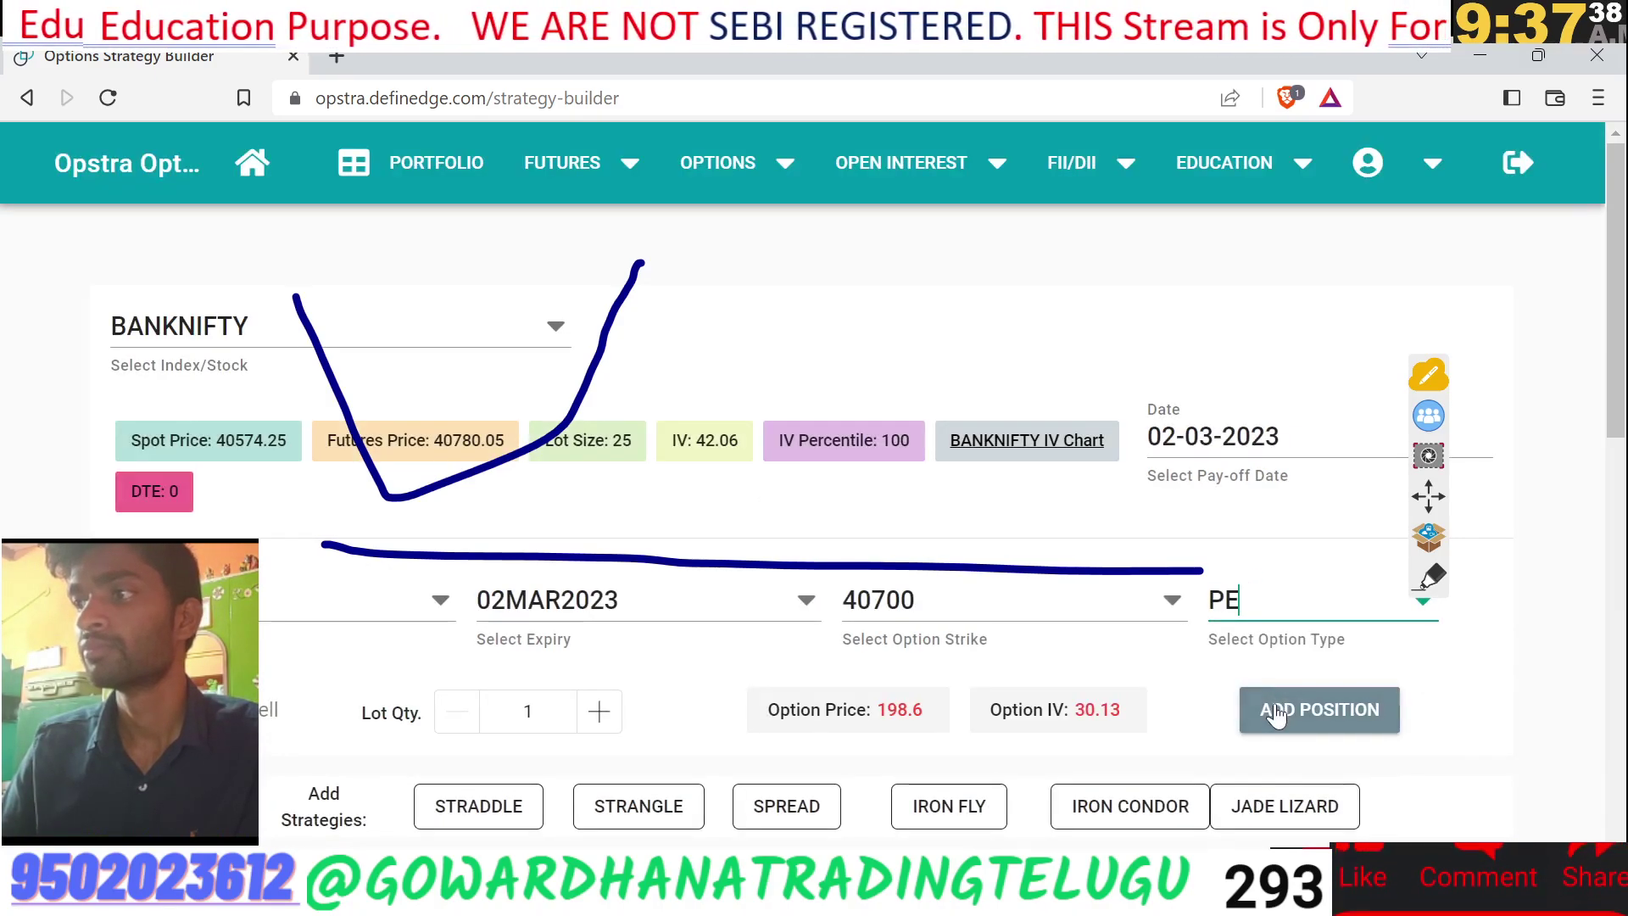
left_click(1275, 711)
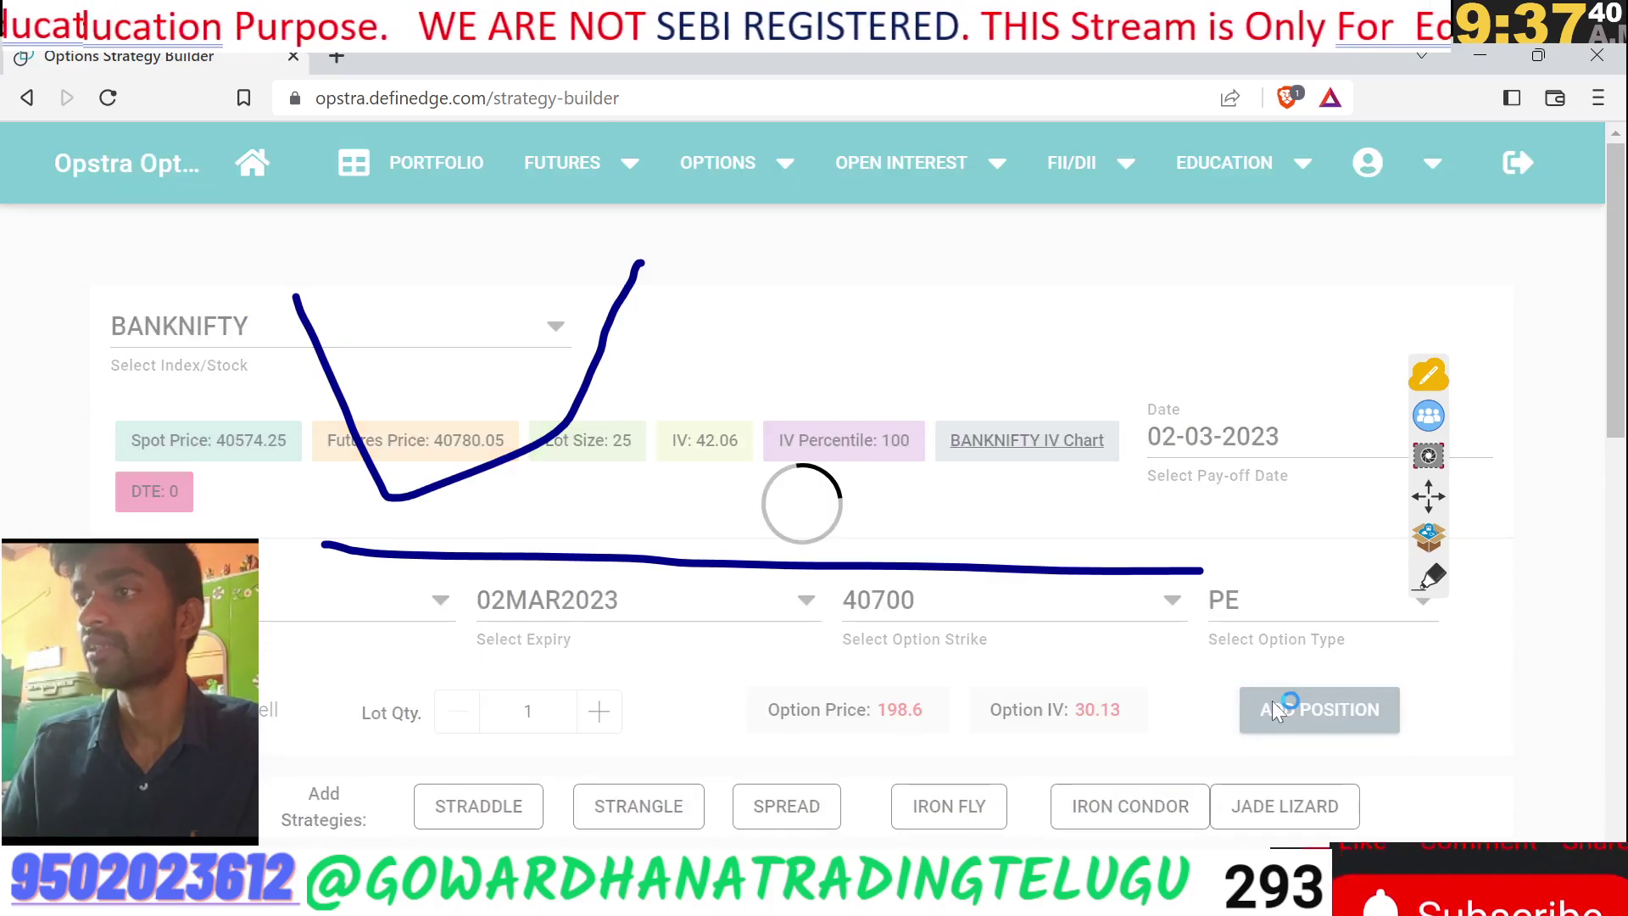
Save the BANKNIFTY strategy under the name gowa to the real portfolio
left_click_drag(1610, 240, 1606, 620)
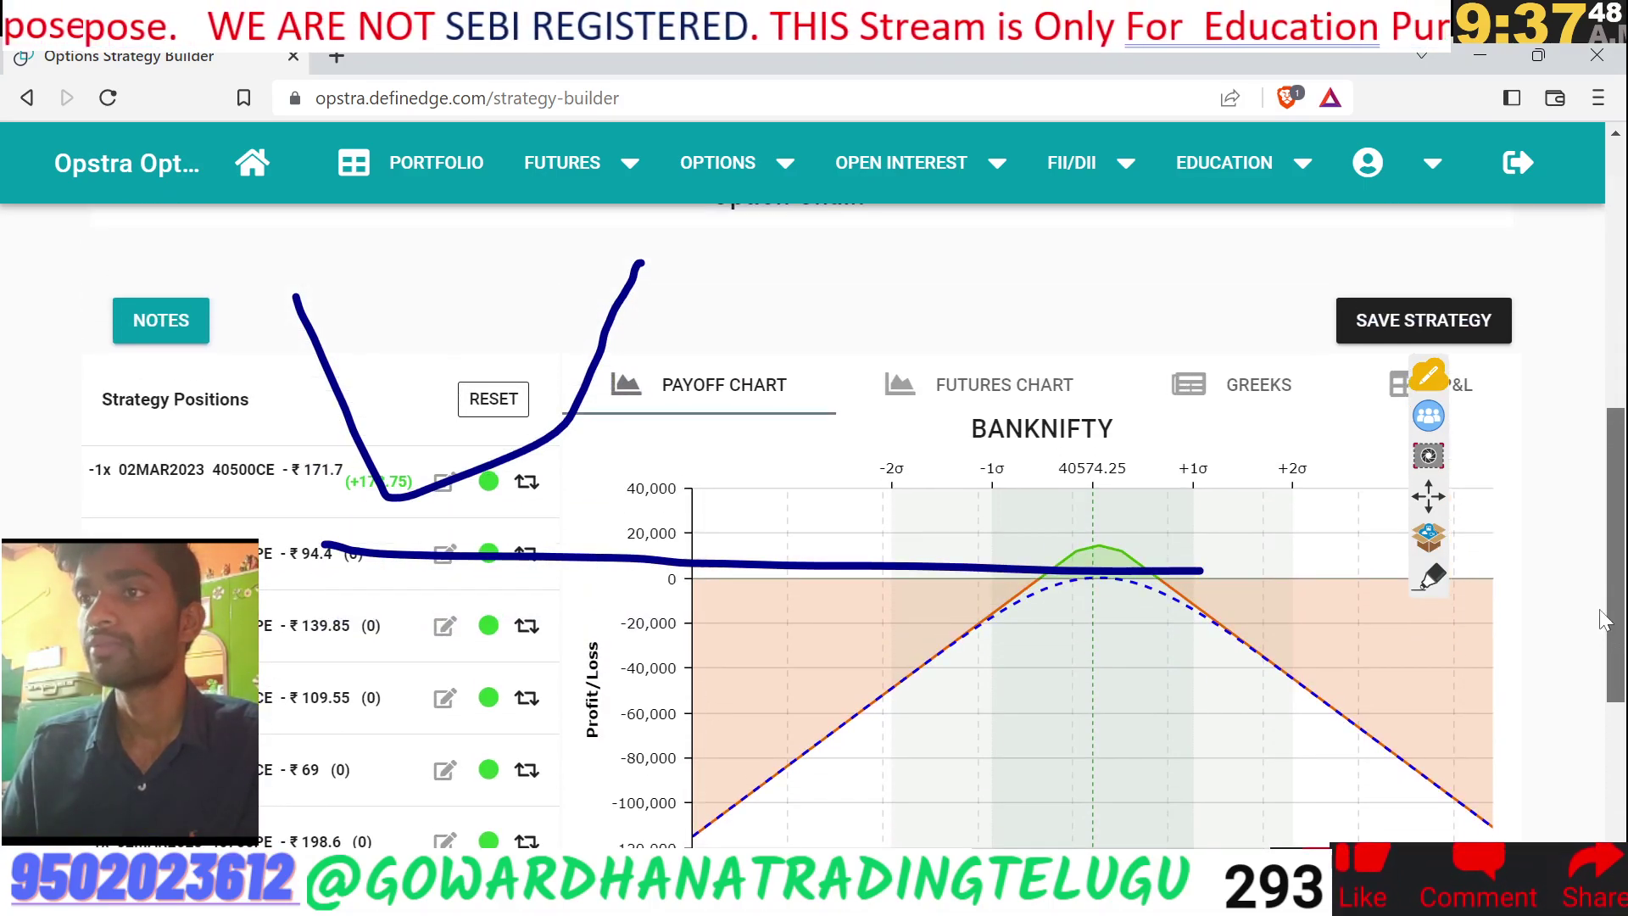
left_click(1390, 321)
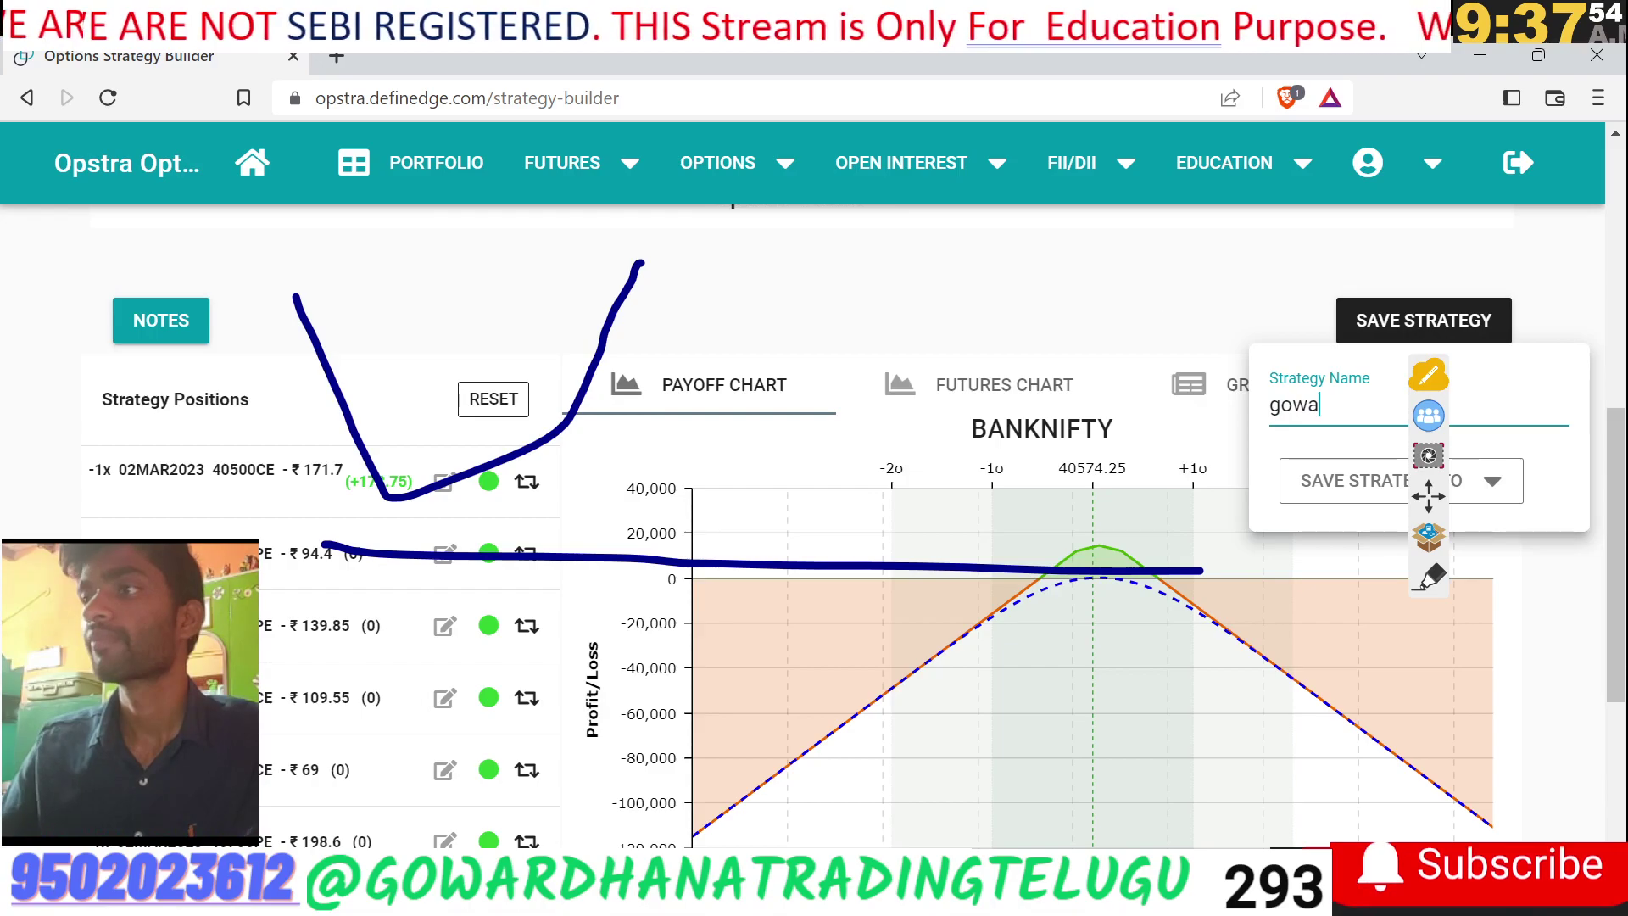
left_click(1312, 497)
left_click(1308, 560)
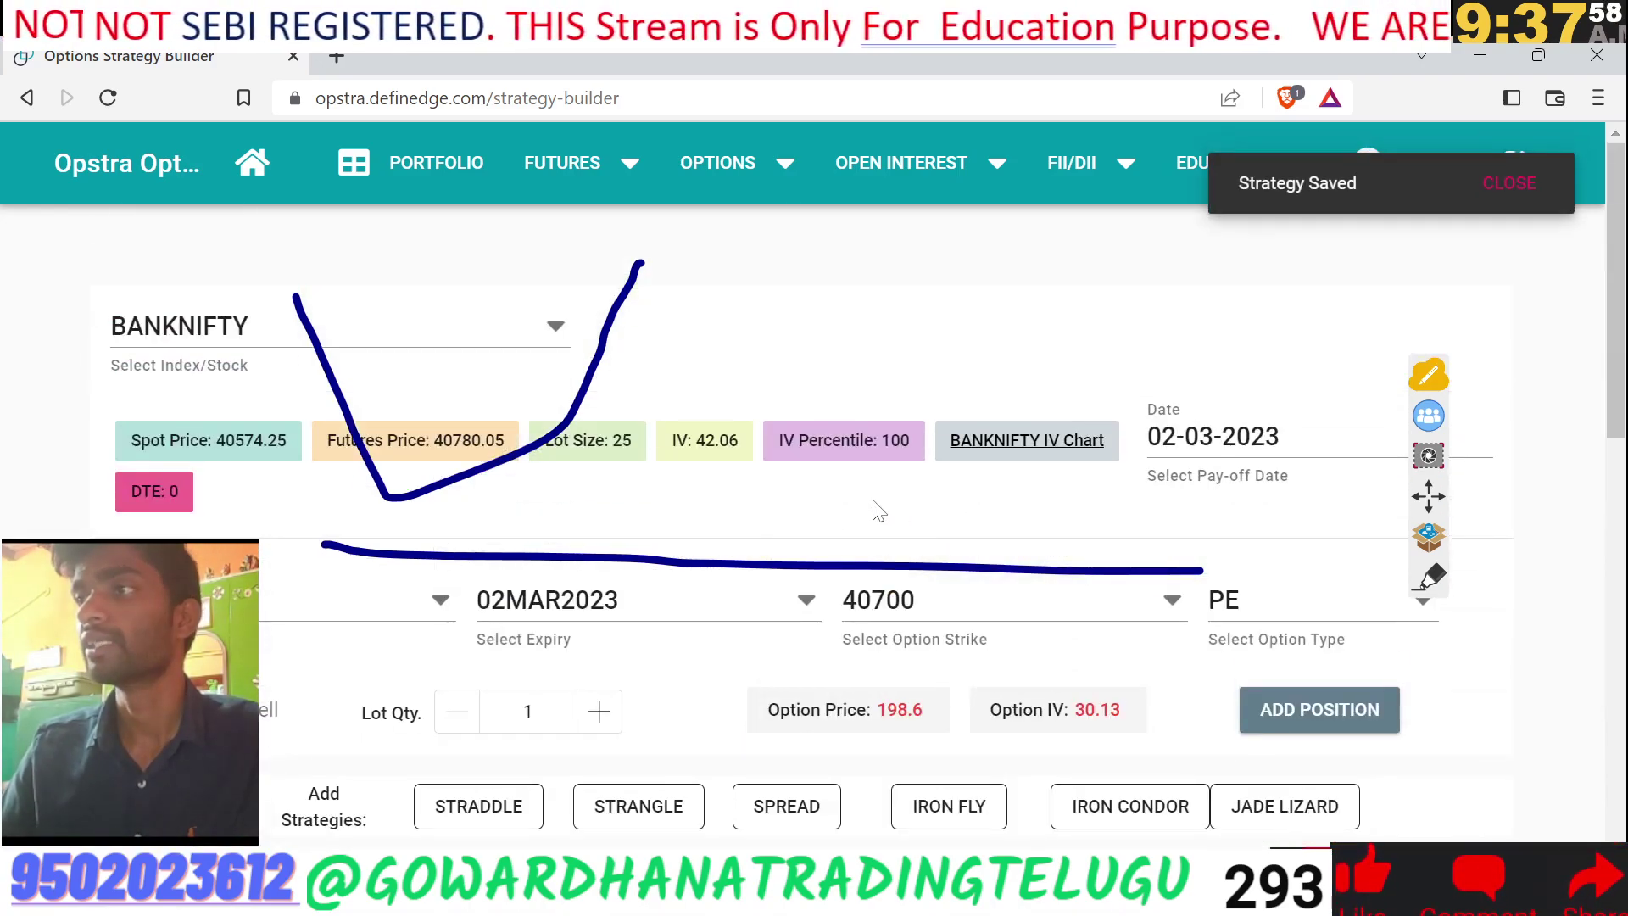
Open the portfolio and check the entry prices and P&L of the newly saved BANKNIFTY strategy's positions
left_click(398, 166)
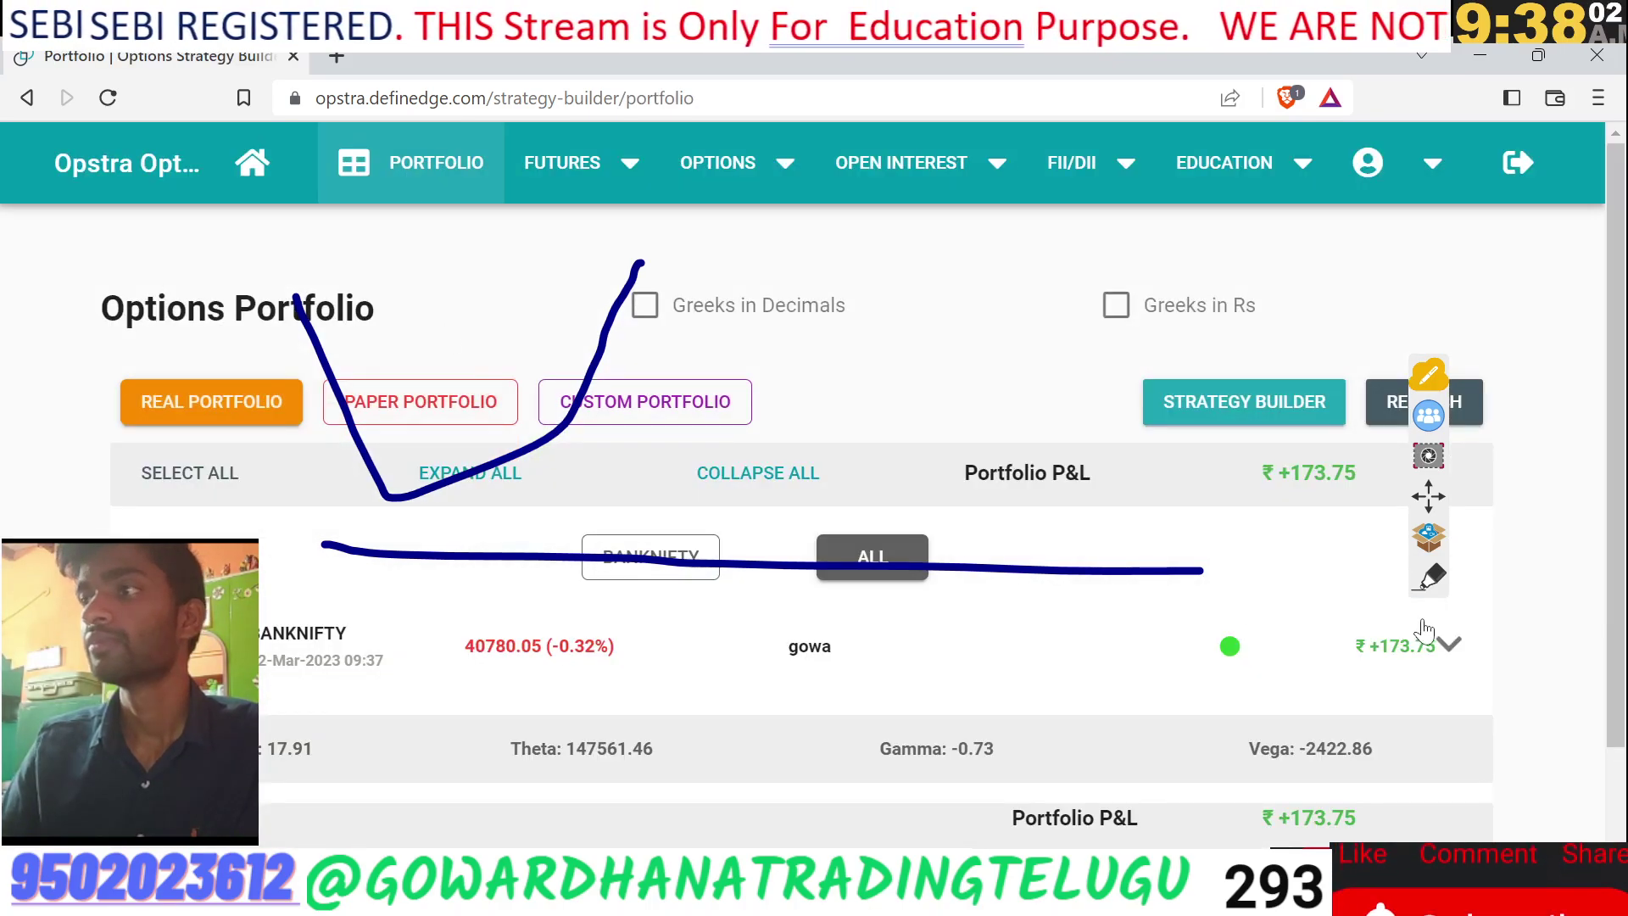
left_click(1448, 644)
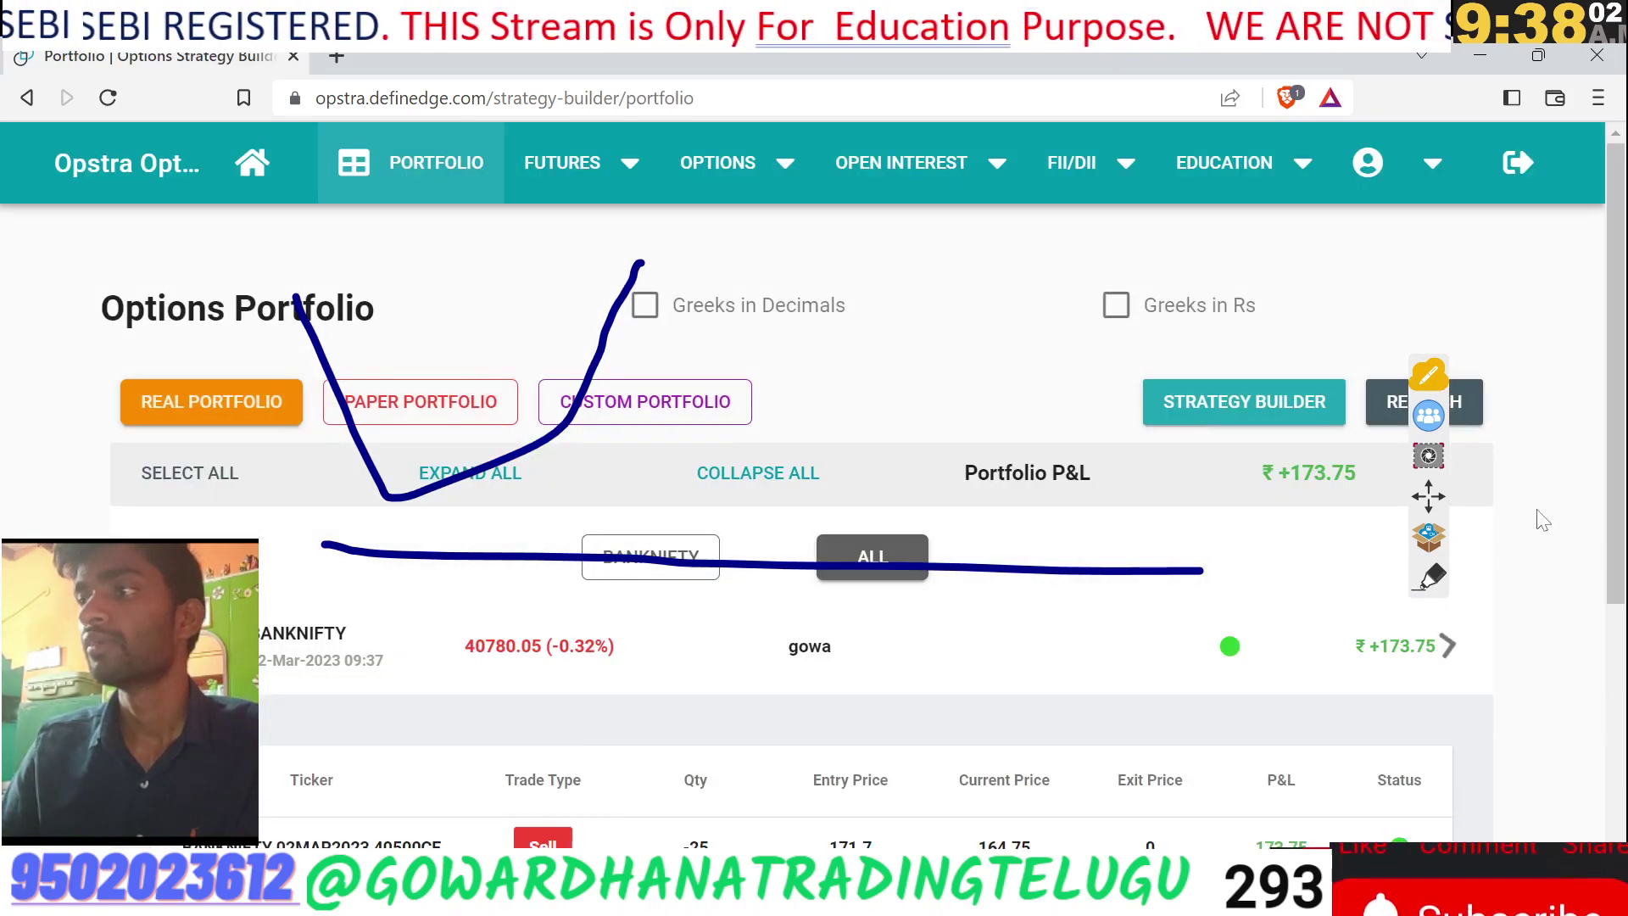
scroll(1620, 459, "down", 5)
scroll(1619, 458, "down", 1)
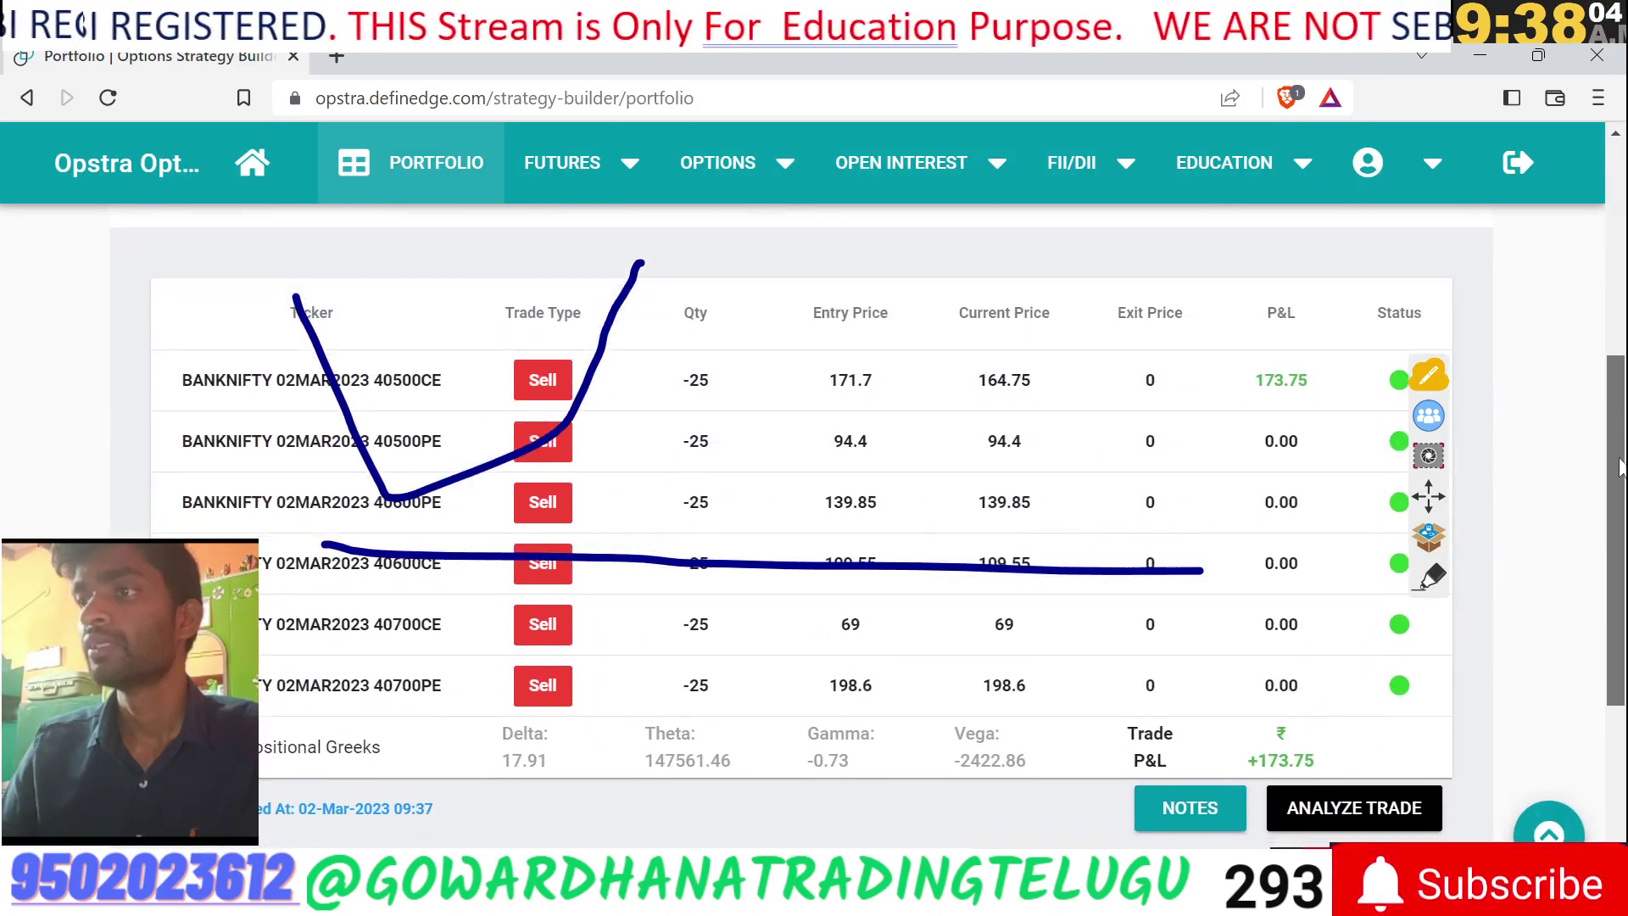
Erase all blue pen annotations from the screen and collapse the drawing tools
left_click(1429, 574)
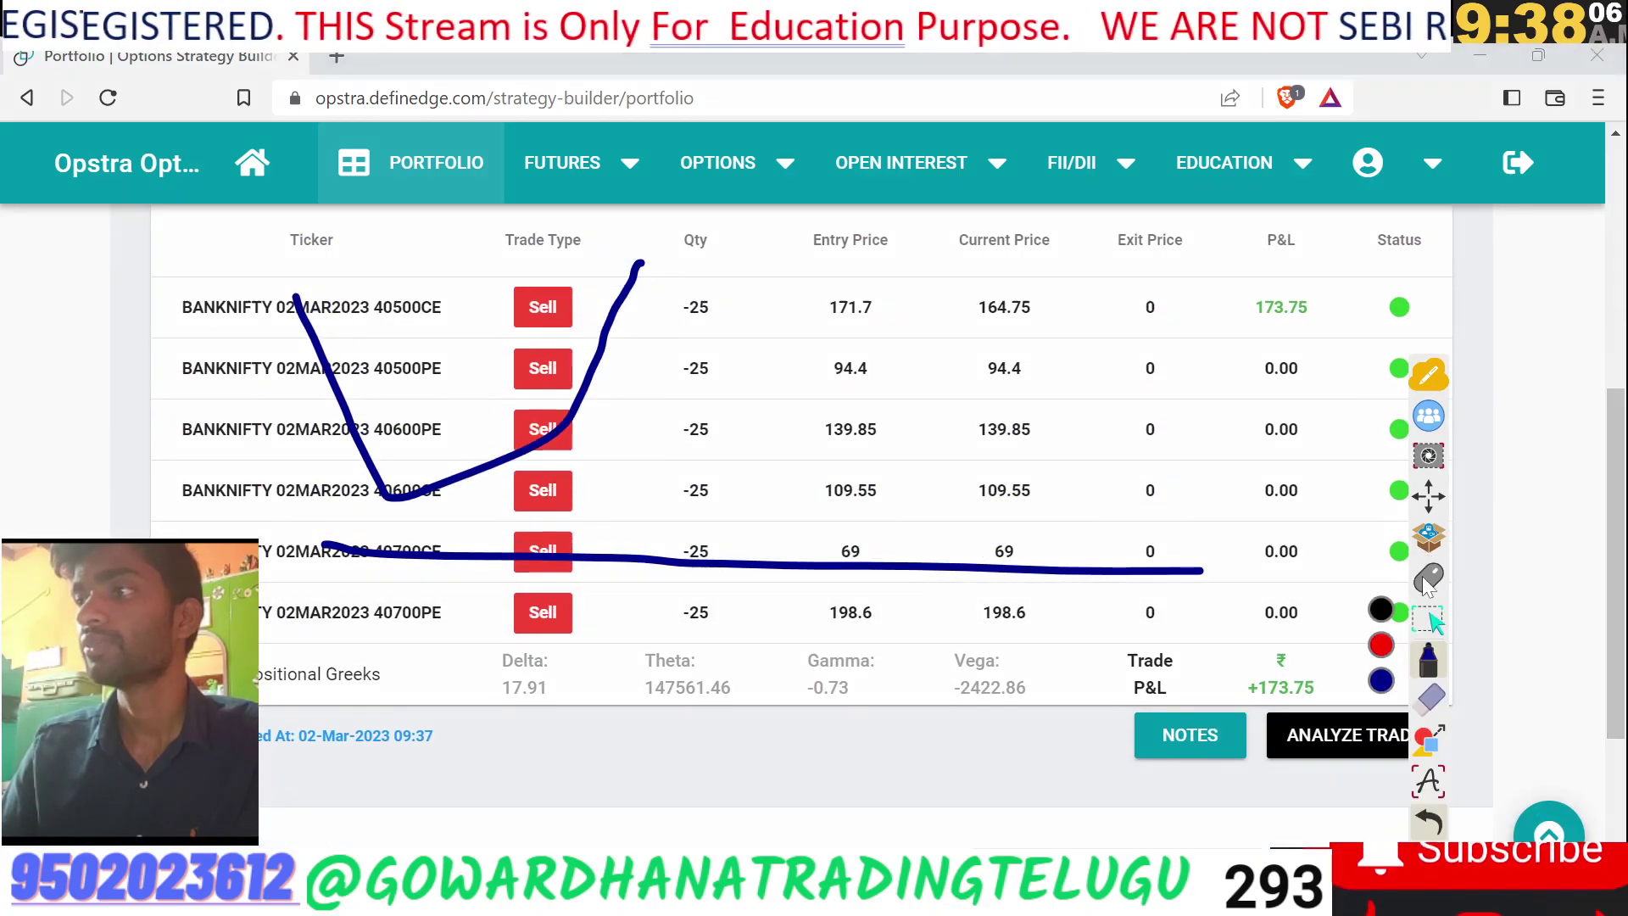
left_click(1427, 707)
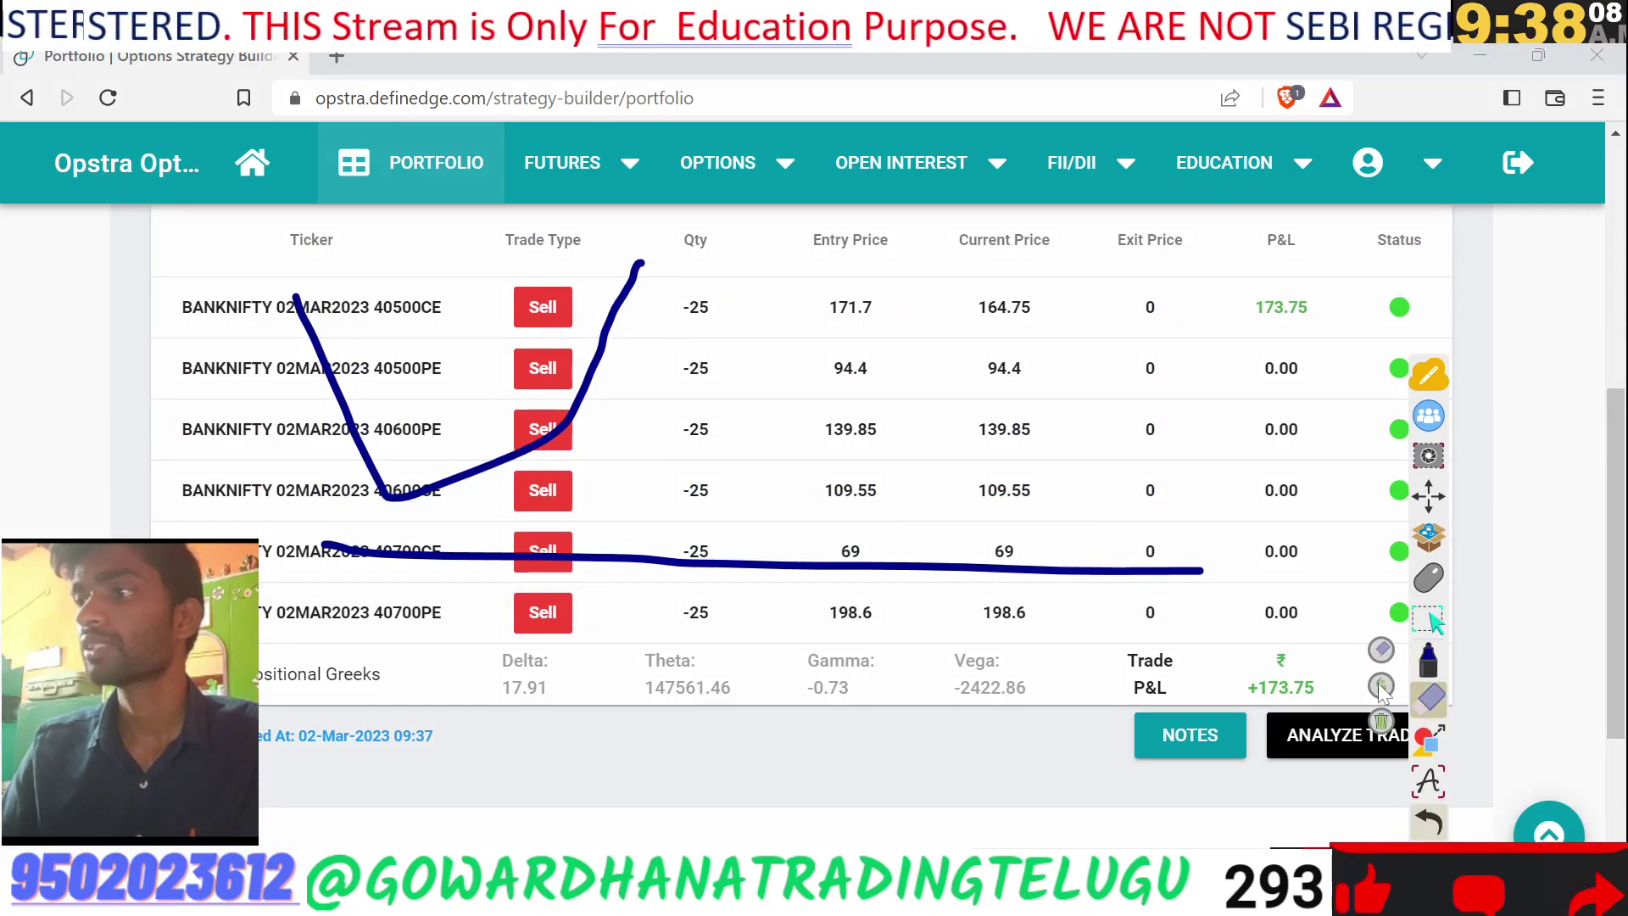
left_click(1379, 683)
left_click(1433, 574)
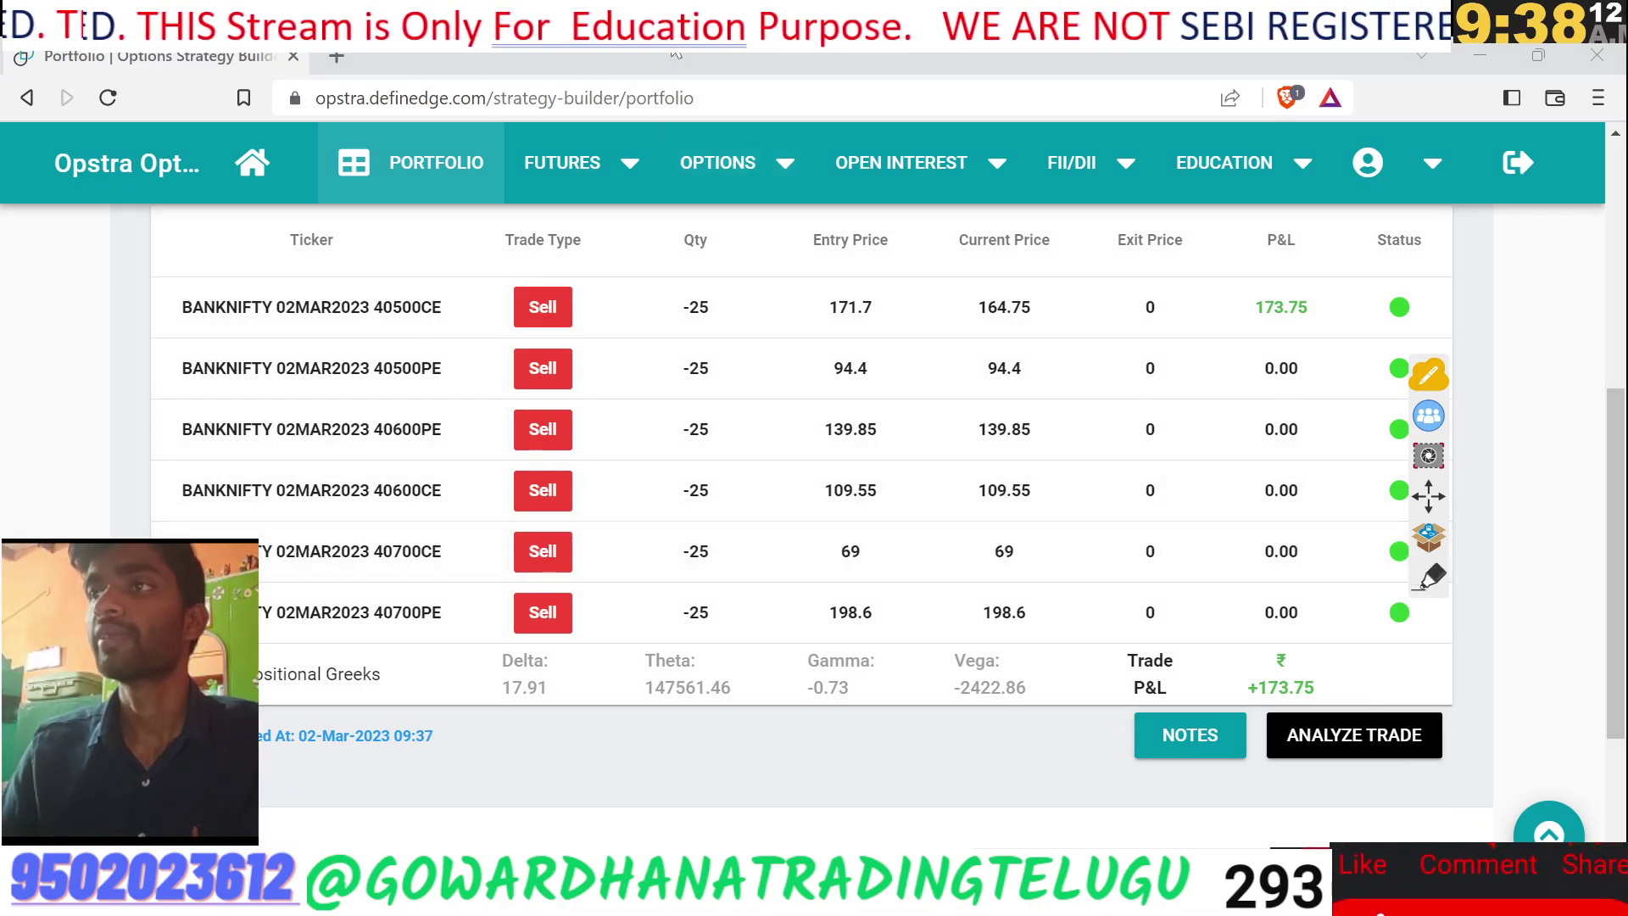
Try to capture a screenshot of the BANKNIFTY positions table, and switch to OBS Studio
key("super+shift+s")
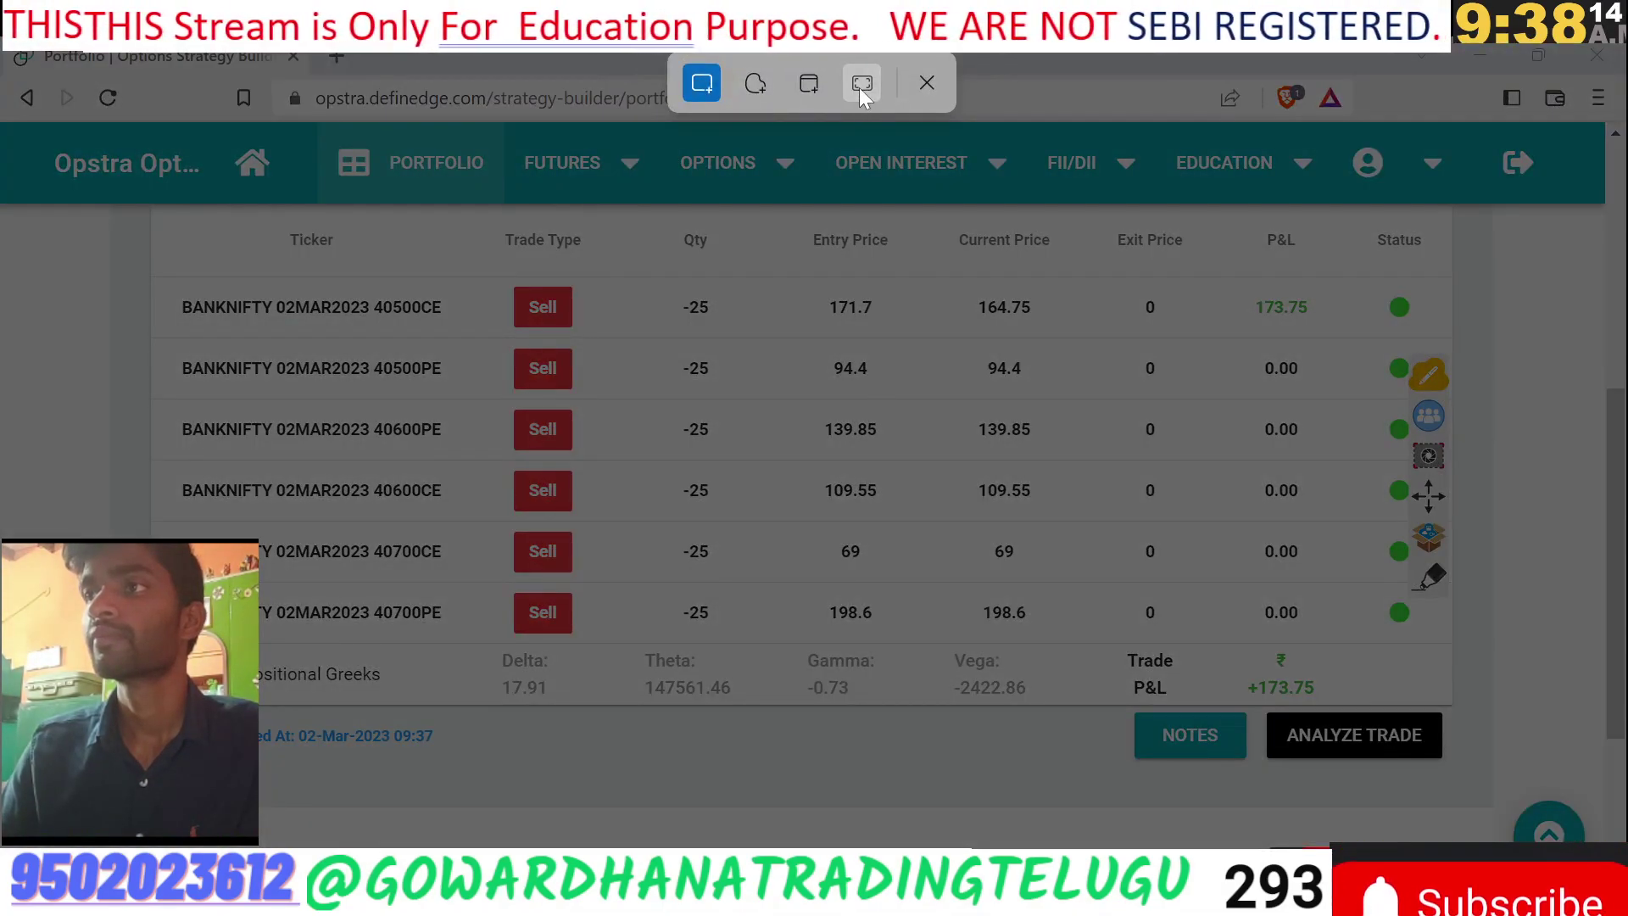
key("Escape")
scroll(751, 417, "up", 2)
scroll(750, 417, "up", 5)
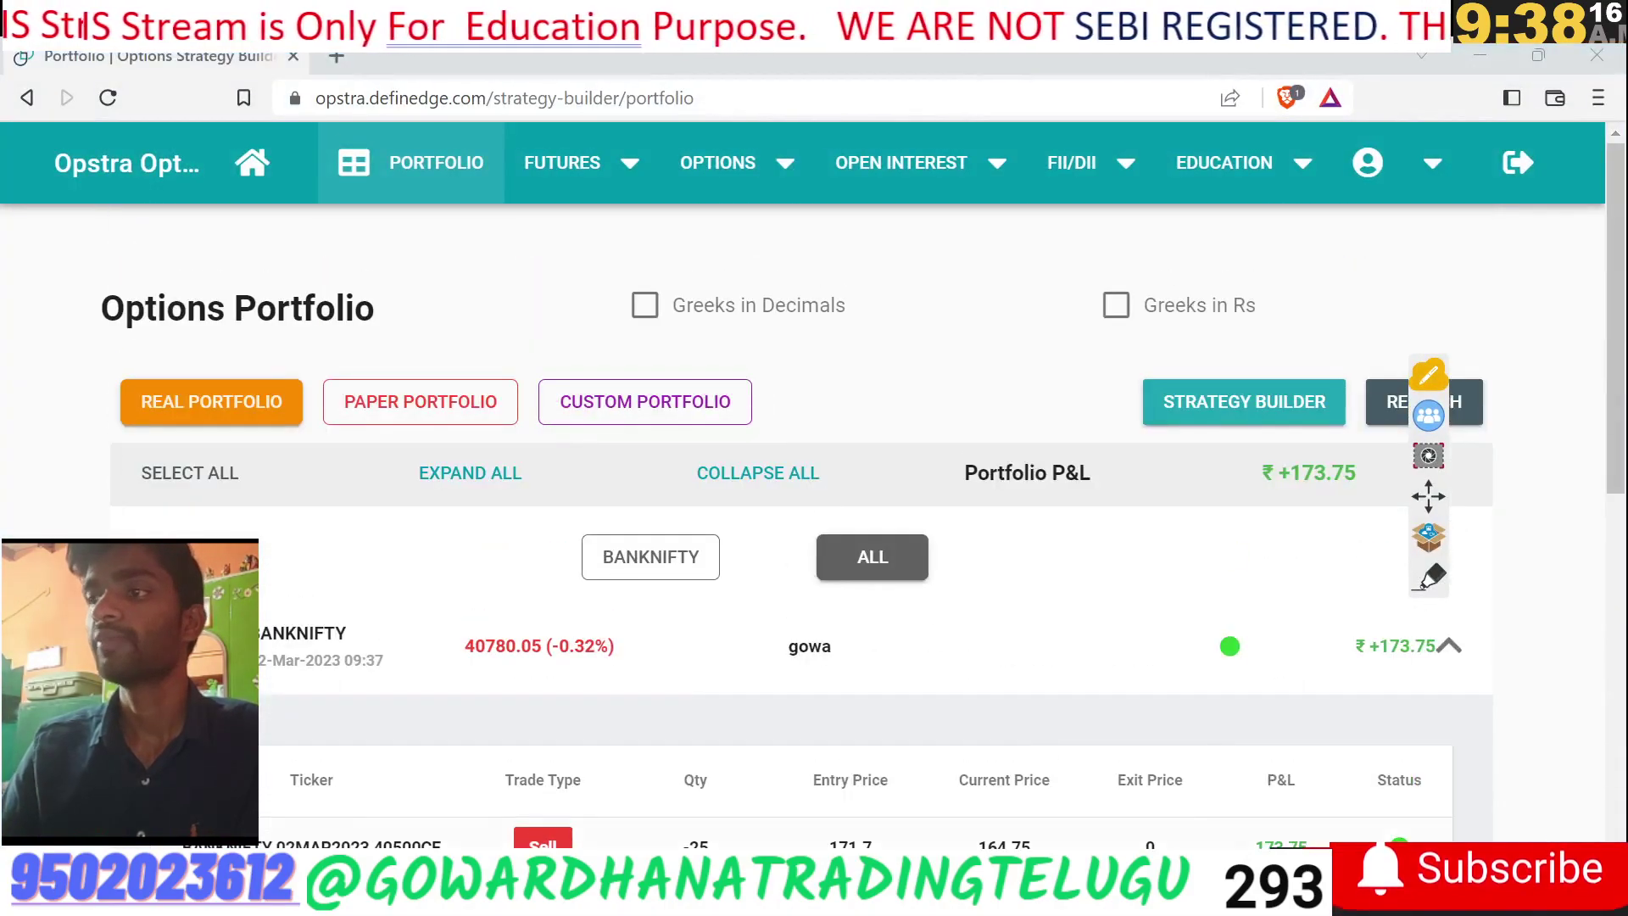
key("alt+Tab")
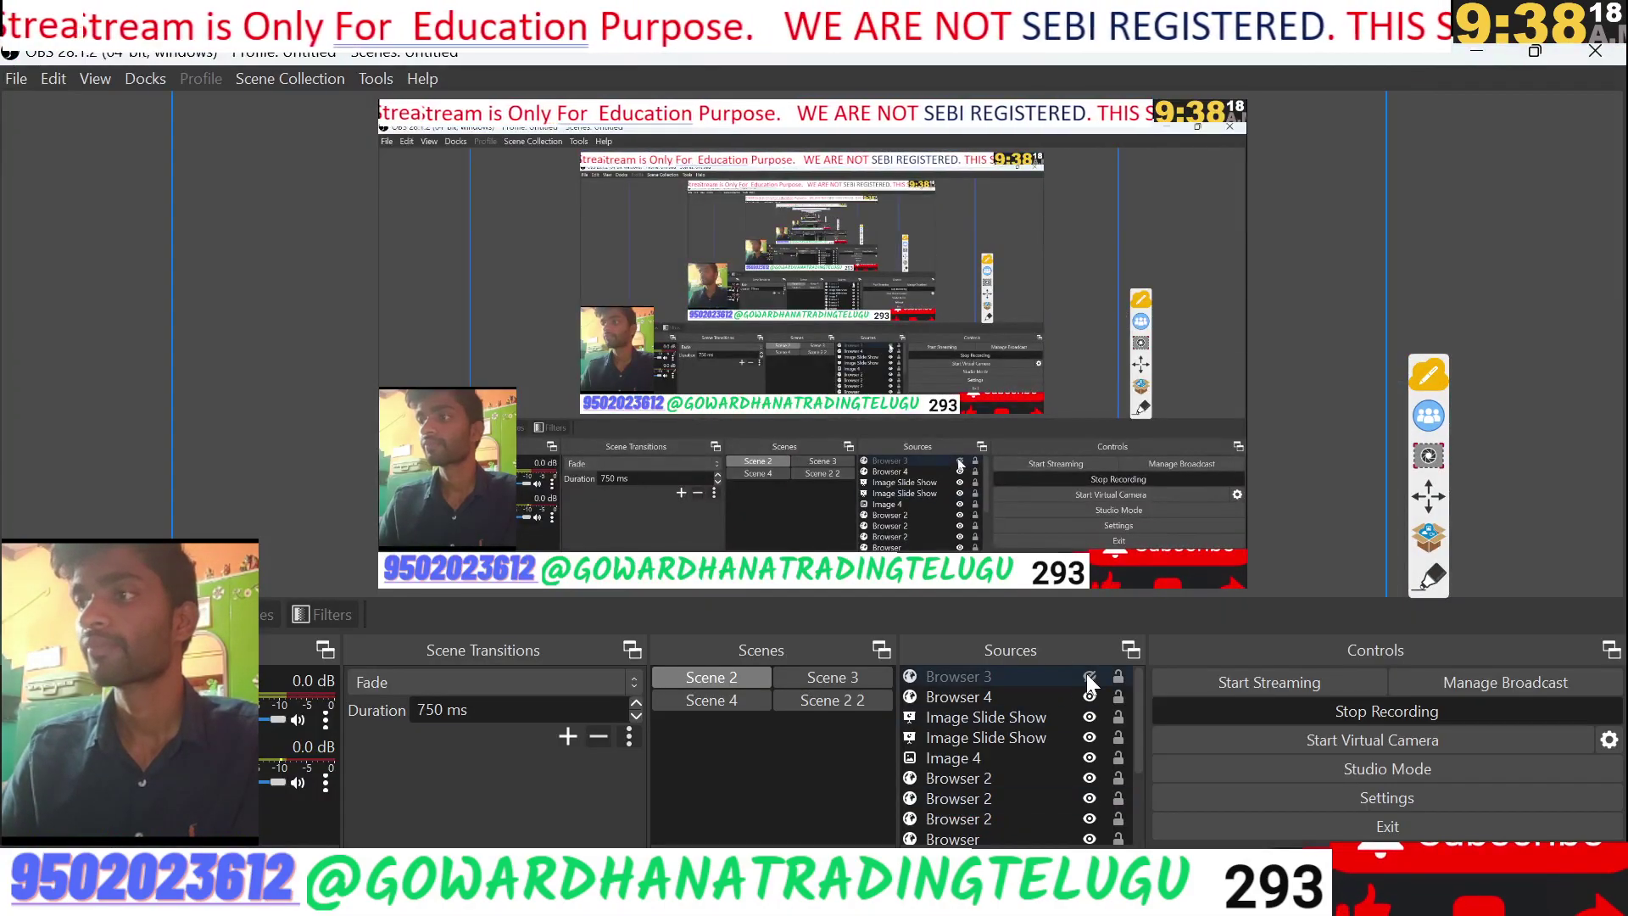